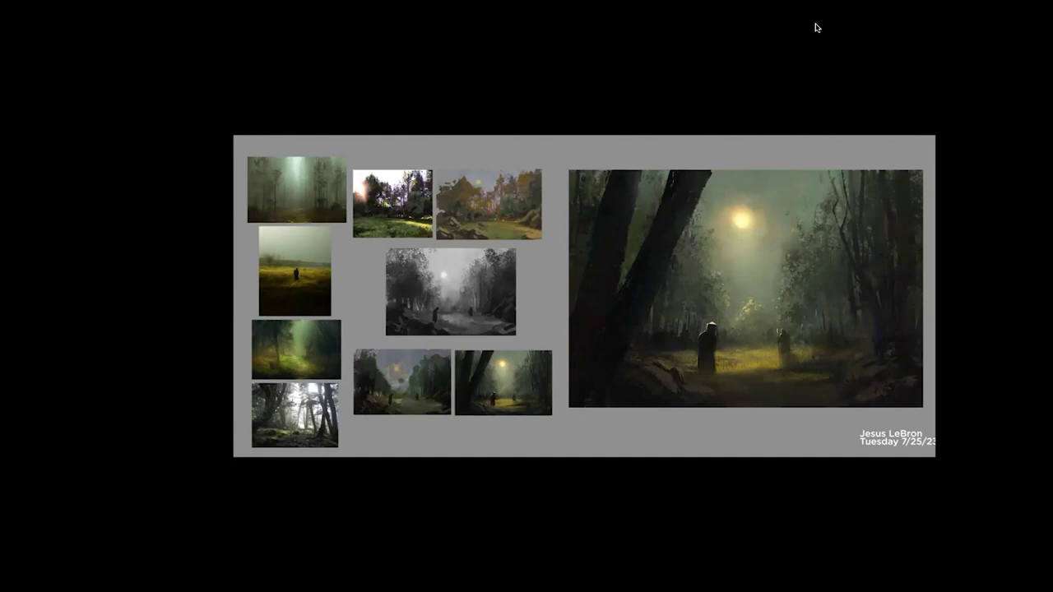
# Circle the sunlit forest reference photo and draw a curved arrow from the colour study toward the final forest painting
pyautogui.moveTo(380, 167); pyautogui.dragTo(366, 174)
pyautogui.moveTo(447, 155)
pyautogui.mouseDown()
pyautogui.moveTo(482, 171)
pyautogui.moveTo(583, 170)
pyautogui.mouseUp()
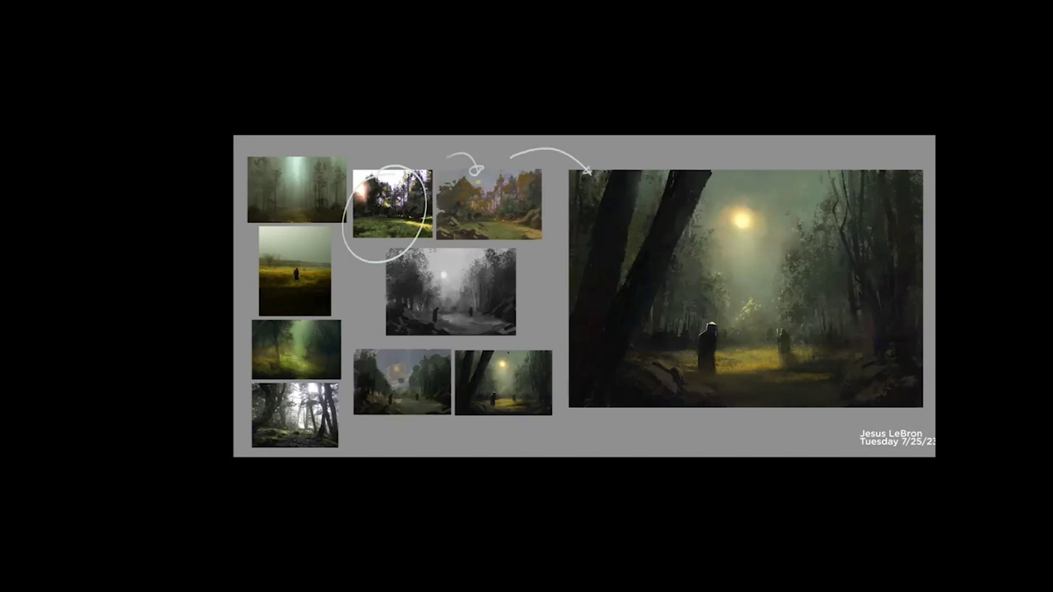
# Circle the dark trees on the right side of the final forest painting, then undo the oval after enlarging the painting
pyautogui.moveTo(839, 180)
pyautogui.mouseDown()
pyautogui.moveTo(809, 364)
pyautogui.moveTo(843, 181)
pyautogui.mouseUp()
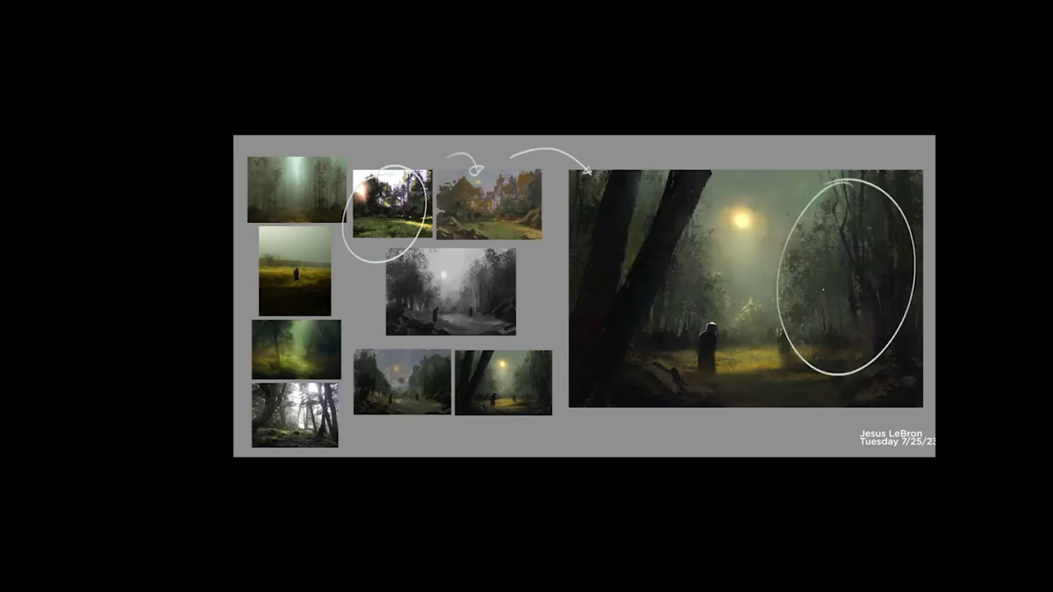
pyautogui.hotkey('ctrl', '+')
pyautogui.hotkey('ctrl', '+')
pyautogui.moveTo(987, 226); pyautogui.dragTo(650, 234)
pyautogui.hotkey('ctrl', 'z')
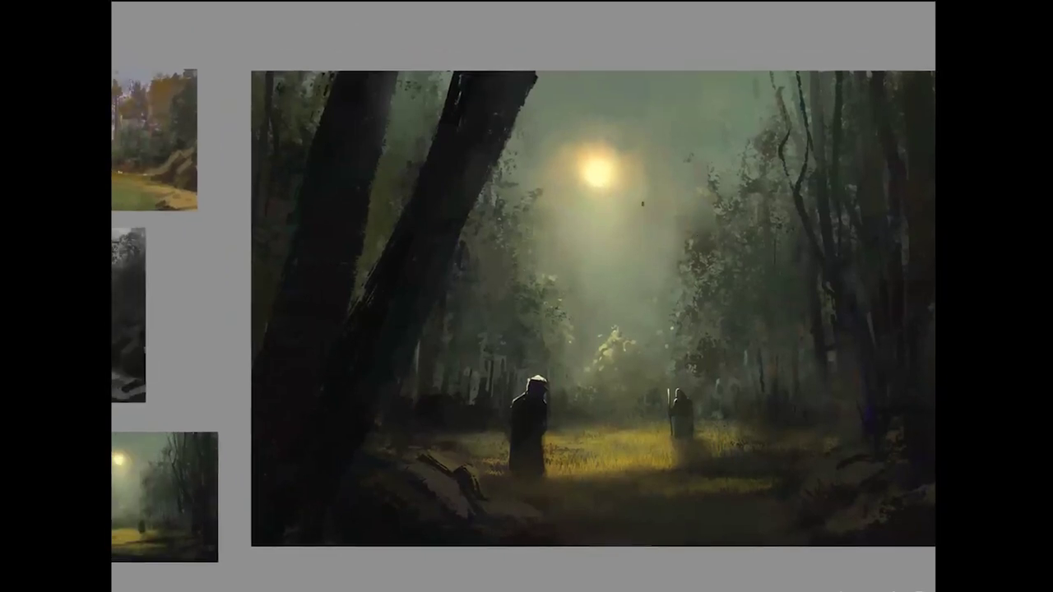
# Try temporary annotation marks over the sky glow and figures of the forest painting, then undo them together with the arrow
pyautogui.moveTo(683, 226)
pyautogui.mouseDown()
pyautogui.moveTo(665, 166)
pyautogui.moveTo(667, 240)
pyautogui.mouseUp()
pyautogui.moveTo(567, 280); pyautogui.dragTo(556, 282)
pyautogui.moveTo(655, 145); pyautogui.dragTo(666, 146)
pyautogui.hotkey('ctrl', 'z')
pyautogui.hotkey('ctrl', 'z')
pyautogui.hotkey('ctrl', 'z')
pyautogui.hotkey('ctrl', 'z')
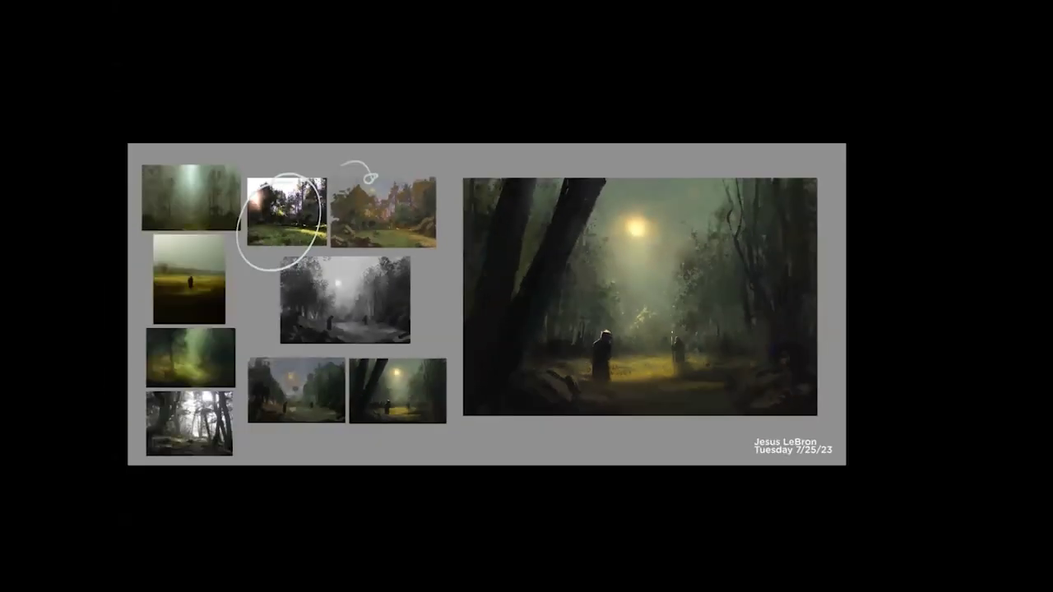
pyautogui.moveTo(632, 352); pyautogui.dragTo(657, 347)
pyautogui.hotkey('ctrl', 'z')
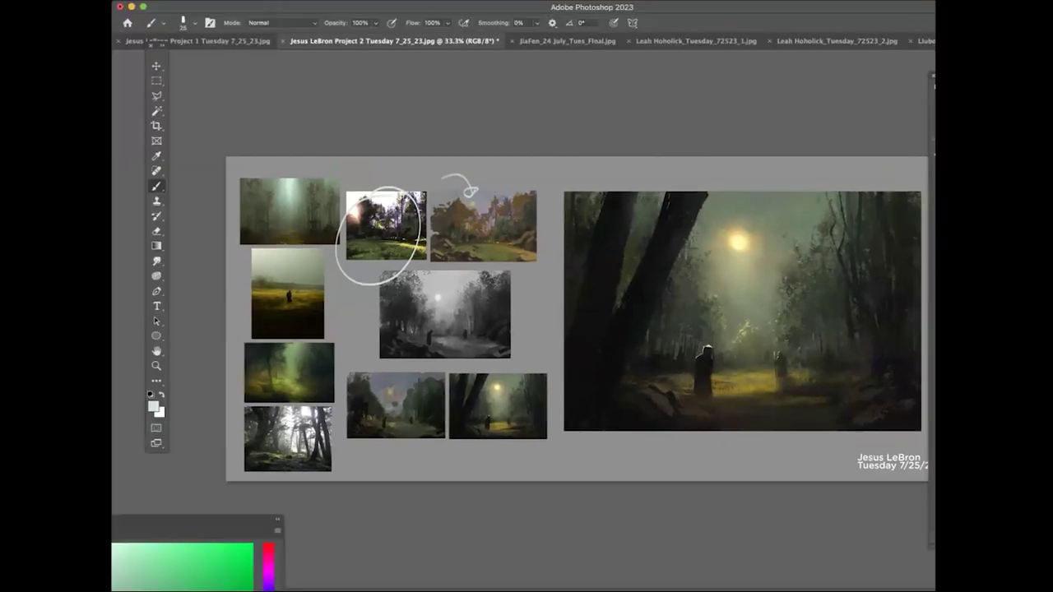
# Switch to the Project 1 street painting document and show it enlarged in full-screen mode without panels
pyautogui.click(242, 41)
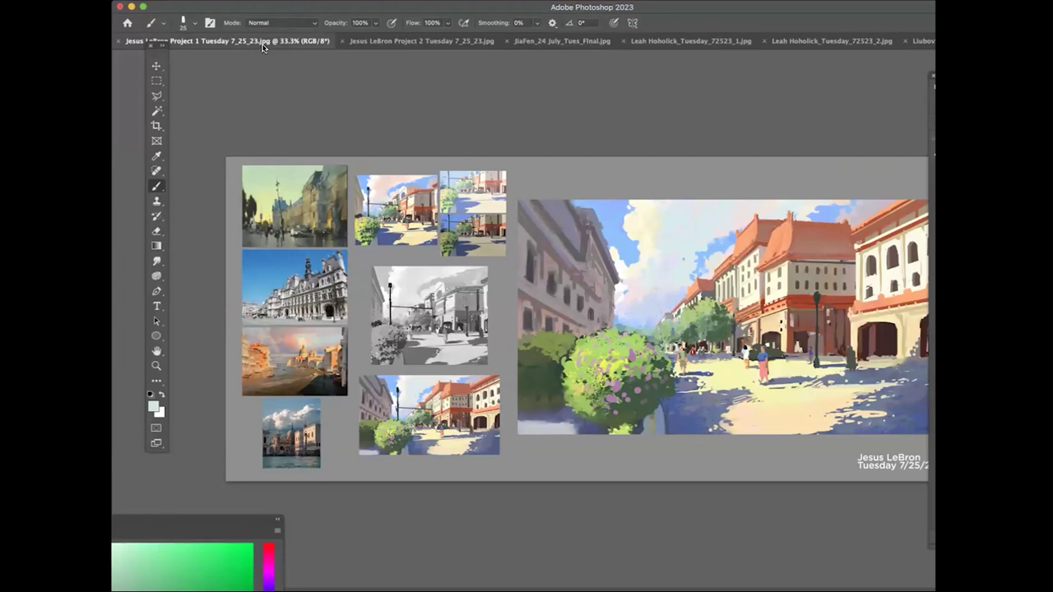
pyautogui.press('f')
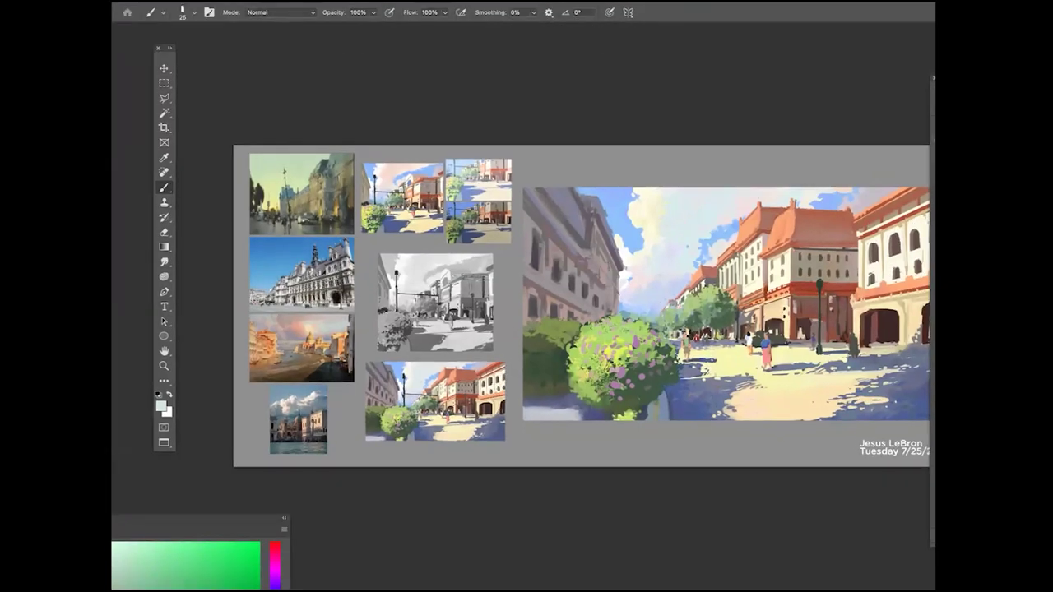
pyautogui.press('f')
pyautogui.hotkey('ctrl', '+')
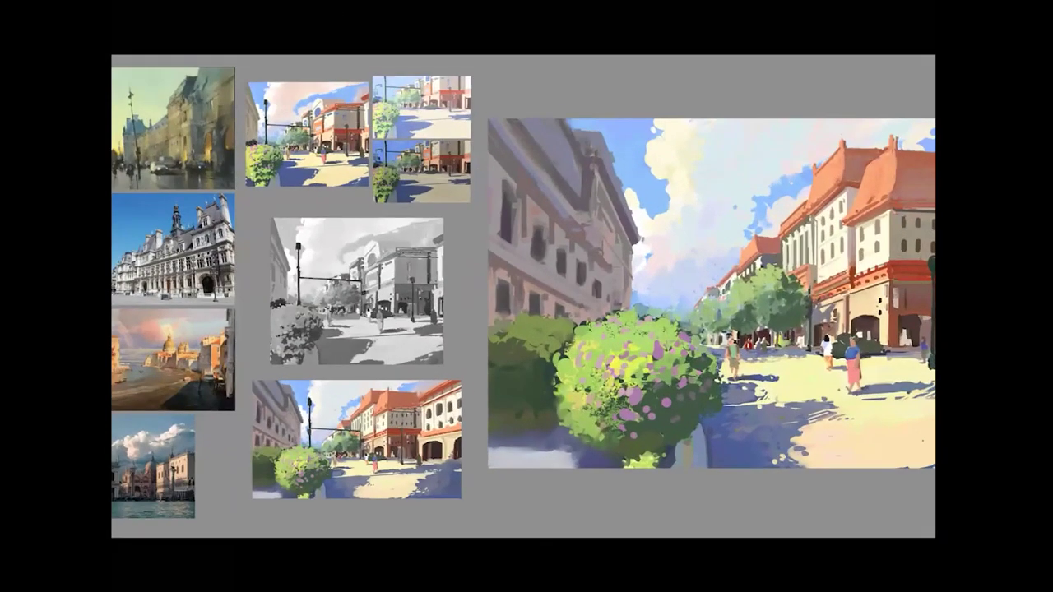
# Draw a curved arrow from the small colour studies to the final street painting
pyautogui.moveTo(377, 163); pyautogui.dragTo(387, 182)
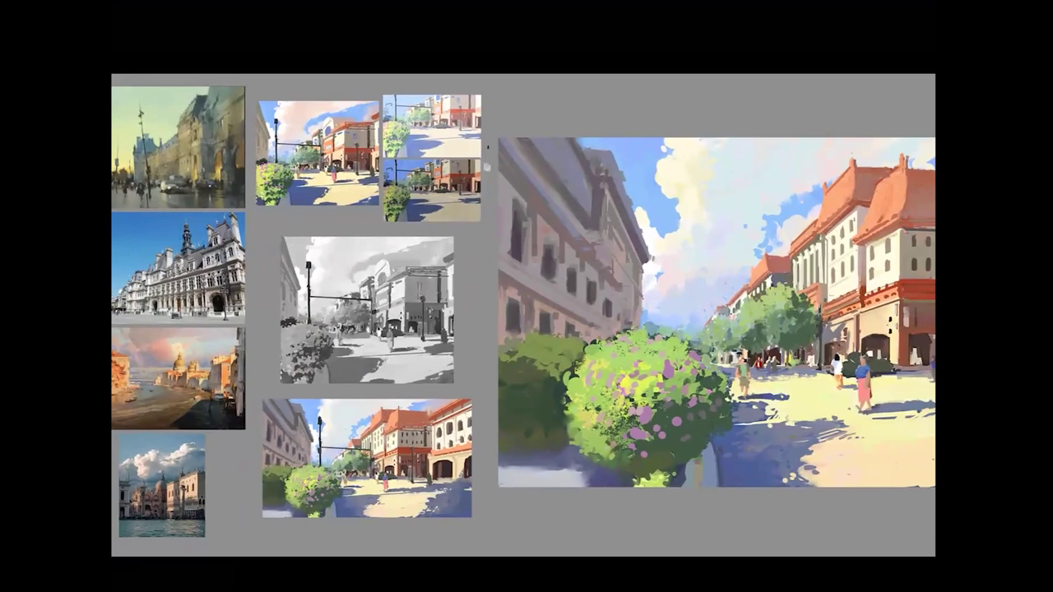
pyautogui.moveTo(486, 167)
pyautogui.mouseDown()
pyautogui.moveTo(413, 160)
pyautogui.moveTo(418, 130)
pyautogui.moveTo(527, 110)
pyautogui.mouseUp()
pyautogui.moveTo(520, 102); pyautogui.dragTo(531, 108)
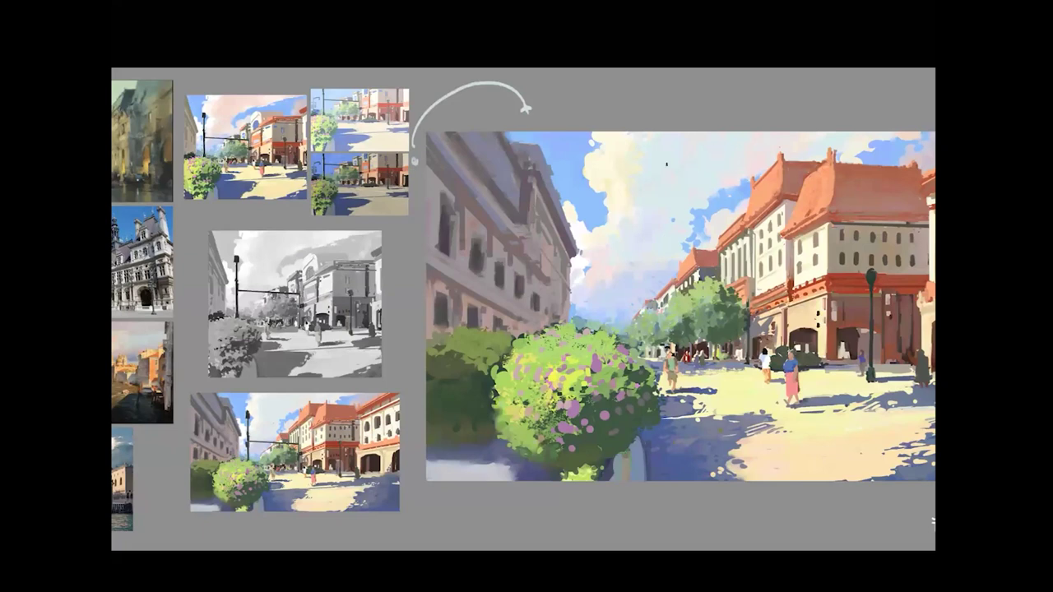
# Compare the street painting's values by toggling the desaturated proof view on and off
pyautogui.hotkey('ctrl', 'y')
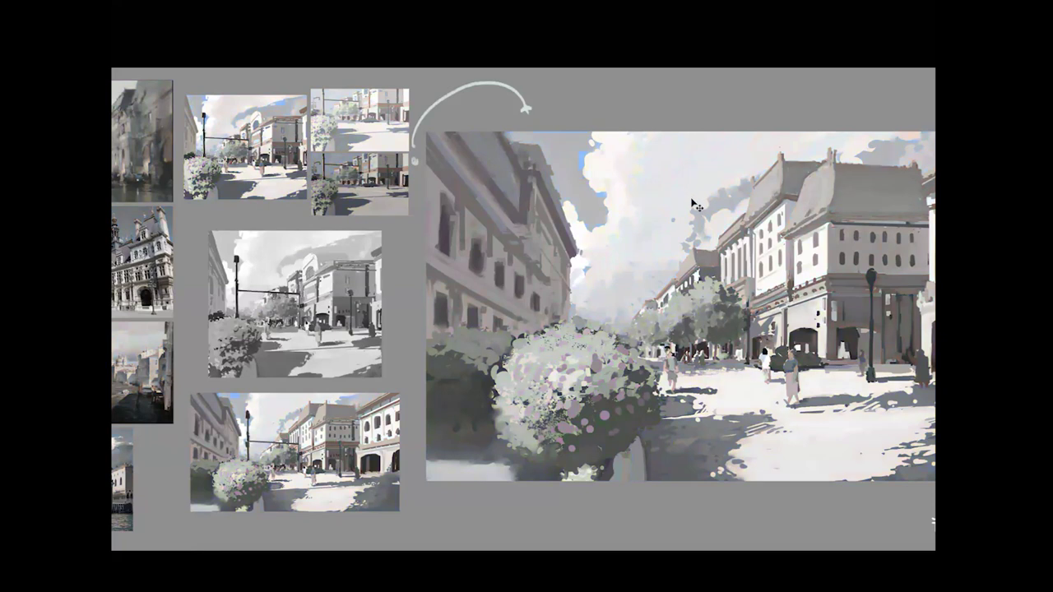
pyautogui.hotkey('ctrl', 'y')
# Sample the lavender, mint and pink tones of the clouds and dab them as three overlapping swatches above the painting
pyautogui.keyDown('alt'); pyautogui.click(726, 181); pyautogui.keyUp('alt')
pyautogui.moveTo(660, 94); pyautogui.dragTo(657, 104)
pyautogui.click(669, 97)
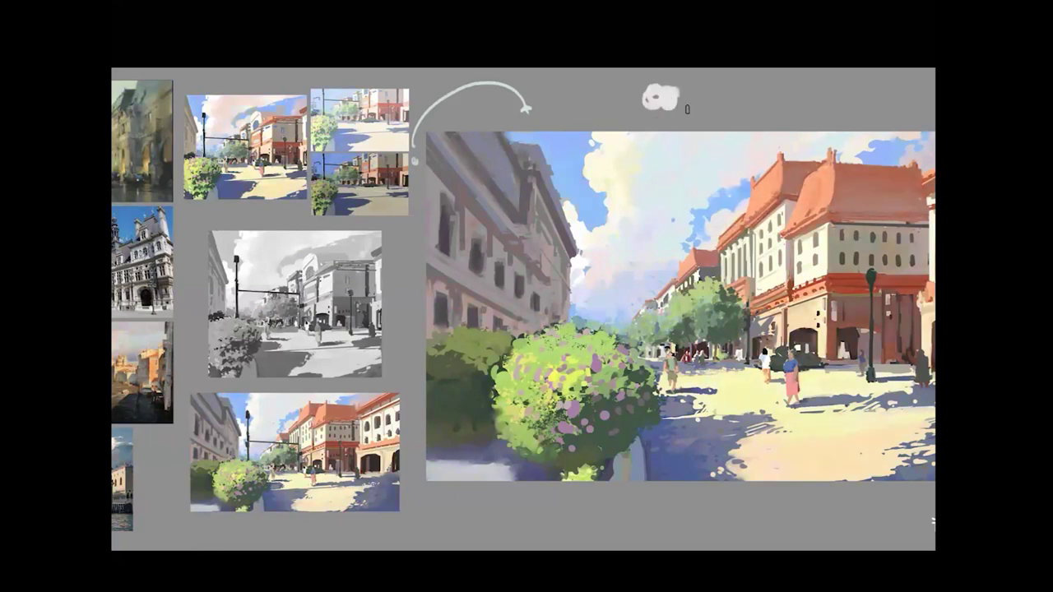
pyautogui.click(688, 99)
pyautogui.keyDown('alt'); pyautogui.click(669, 203); pyautogui.keyUp('alt')
pyautogui.moveTo(663, 103)
pyautogui.mouseDown()
pyautogui.moveTo(667, 94)
pyautogui.moveTo(673, 103)
pyautogui.moveTo(653, 99)
pyautogui.mouseUp()
pyautogui.keyDown('alt'); pyautogui.click(649, 99); pyautogui.keyUp('alt')
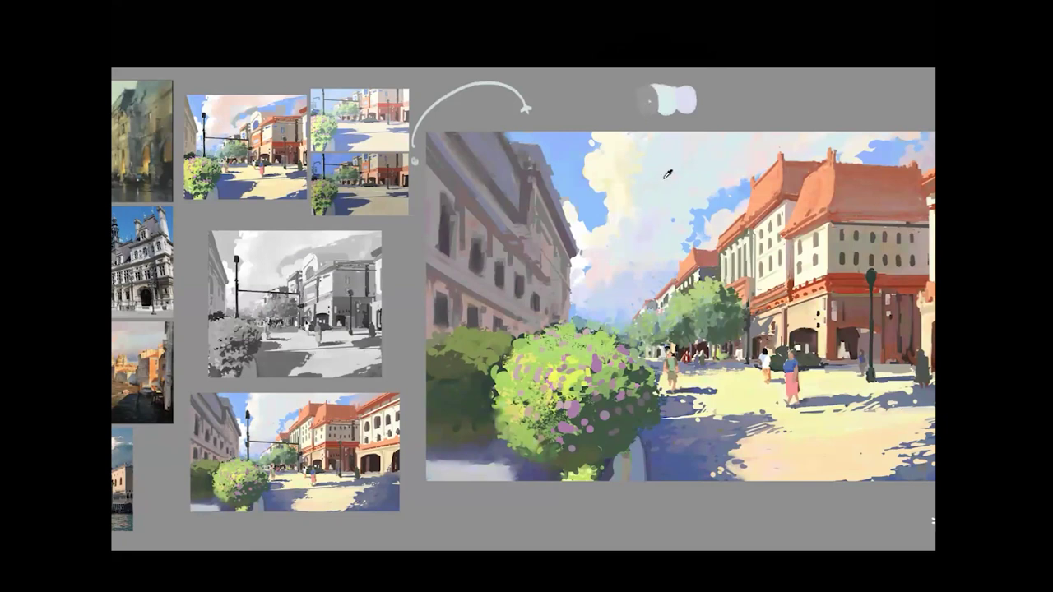
pyautogui.click(648, 97)
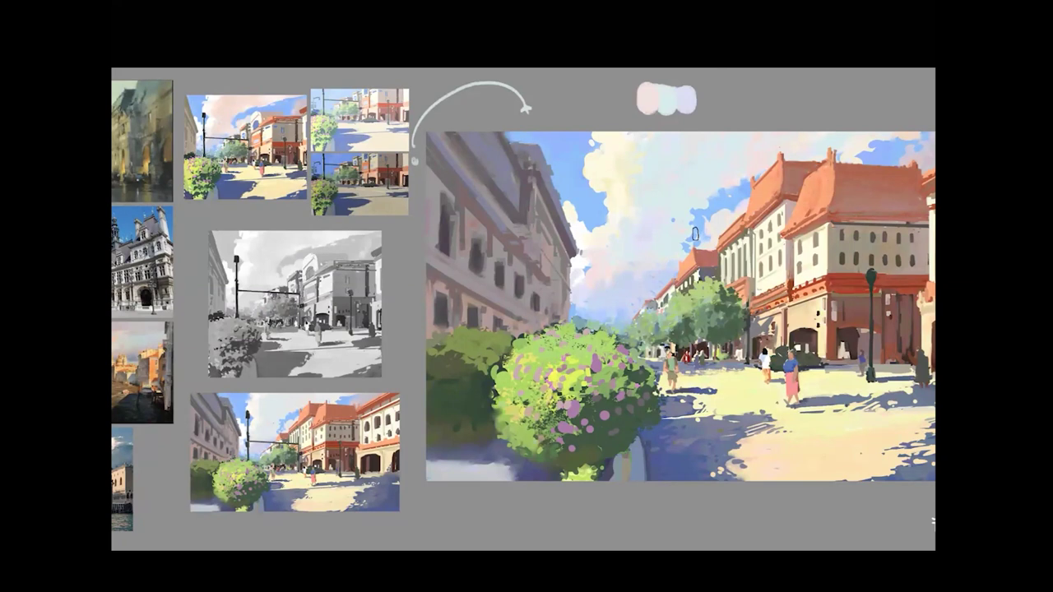
# Return to the standard screen mode, choose a round brush preset and bring up the layer list
pyautogui.press('f')
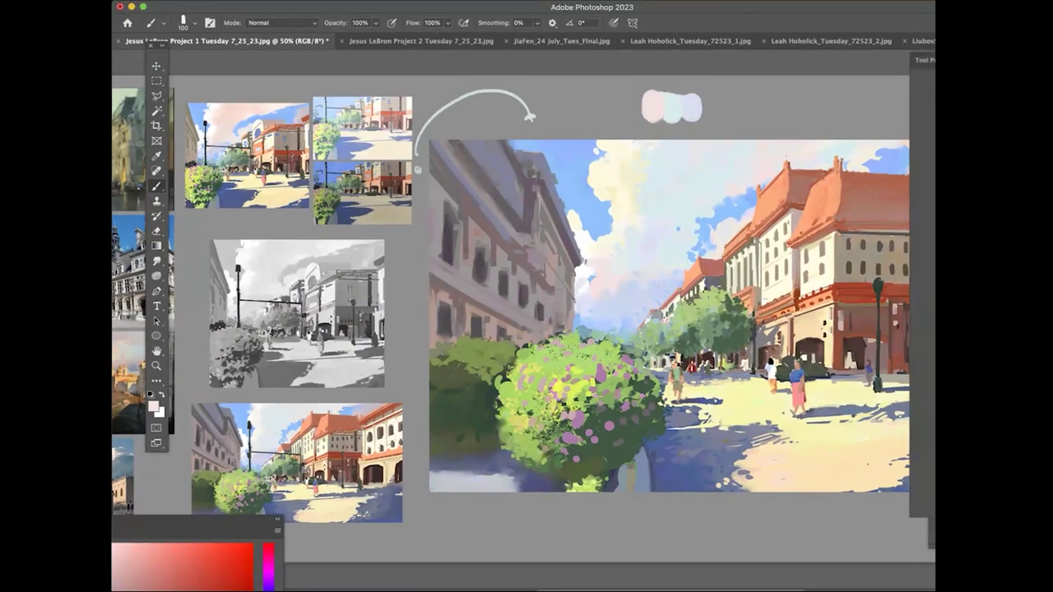
pyautogui.moveTo(934, 75); pyautogui.dragTo(919, 58)
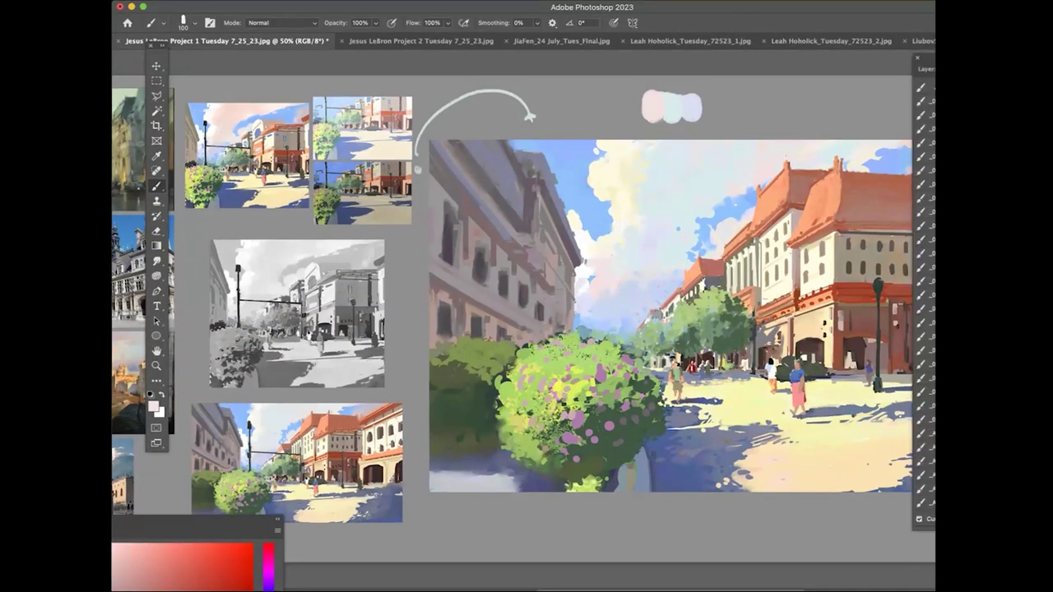
pyautogui.click(929, 211)
pyautogui.click(926, 70)
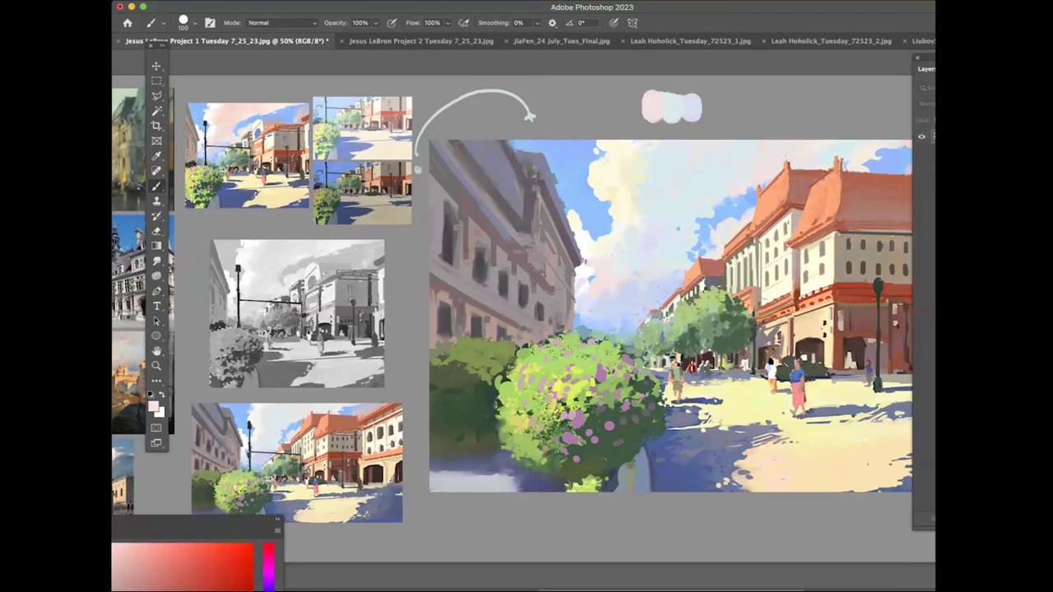
# Move the Color panel fully into view and pick a pale warm yellow as the foreground colour
pyautogui.moveTo(181, 531)
pyautogui.mouseDown()
pyautogui.moveTo(230, 100)
pyautogui.moveTo(232, 116)
pyautogui.mouseUp()
pyautogui.click(374, 260)
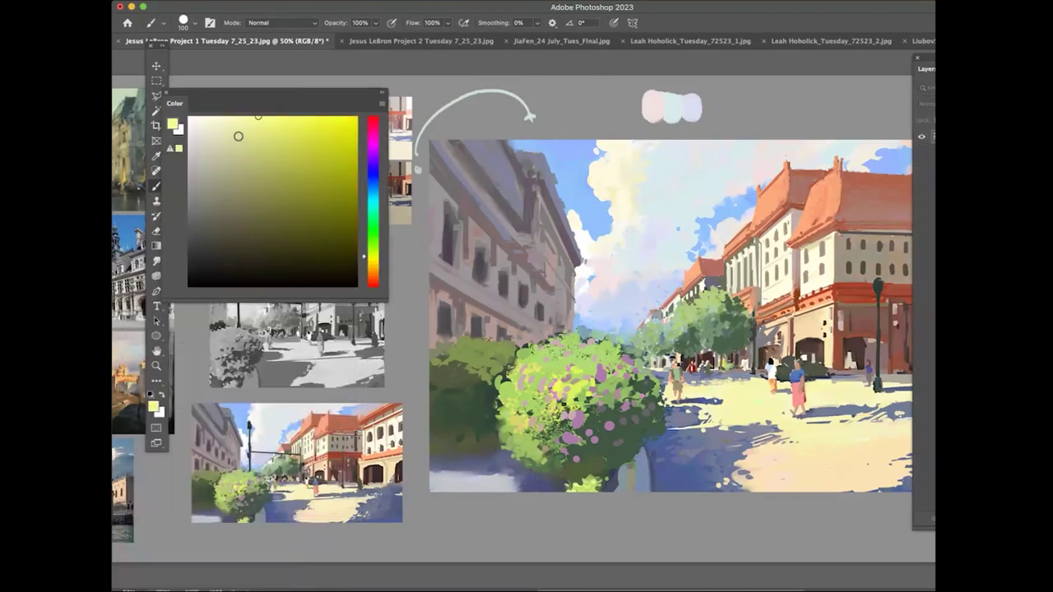
pyautogui.click(370, 261)
pyautogui.click(241, 116)
# Sample the skin tone of the green-shirted figure beside the flowering bush and try a lighter peach variation of it
pyautogui.press('super+plus')
pyautogui.moveTo(592, 249); pyautogui.dragTo(428, 221)
pyautogui.press('[')
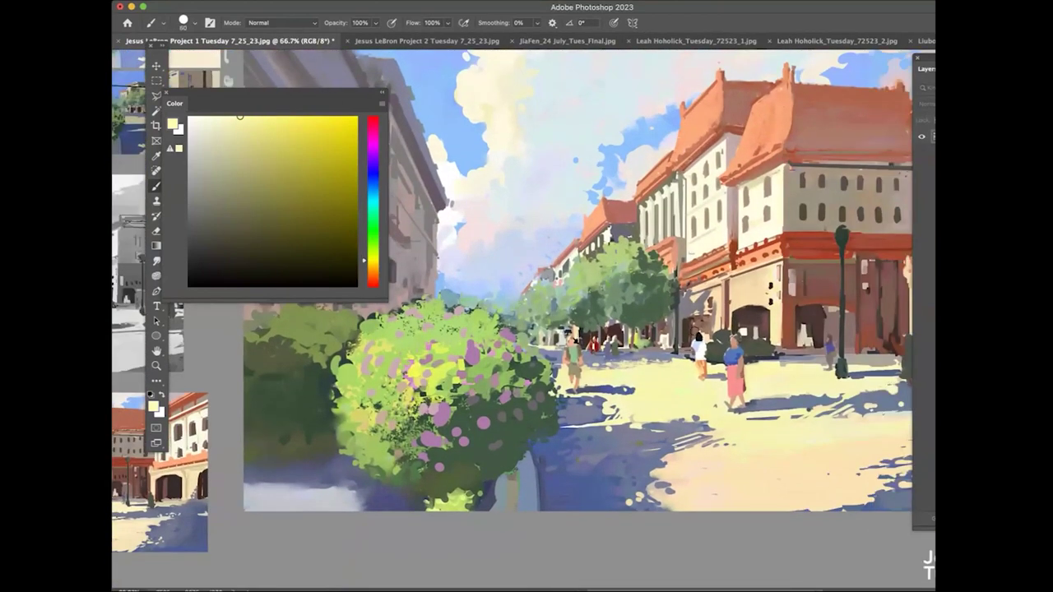
pyautogui.press('[')
pyautogui.keyDown('alt'); pyautogui.click(571, 343); pyautogui.keyUp('alt')
pyautogui.click(236, 142)
pyautogui.press(']')
pyautogui.press(']')
pyautogui.press(']')
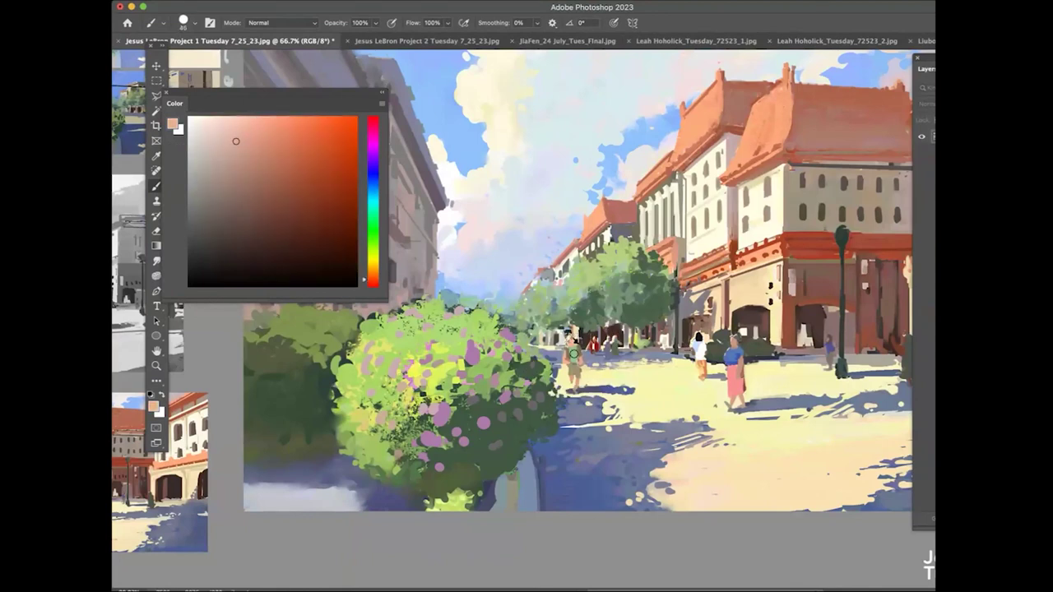
pyautogui.keyDown('alt'); pyautogui.click(570, 342); pyautogui.keyUp('alt')
# Bring the Layers panel further into view and add a Levels adjustment layer that darkens the whole street painting
pyautogui.moveTo(933, 58); pyautogui.dragTo(929, 28)
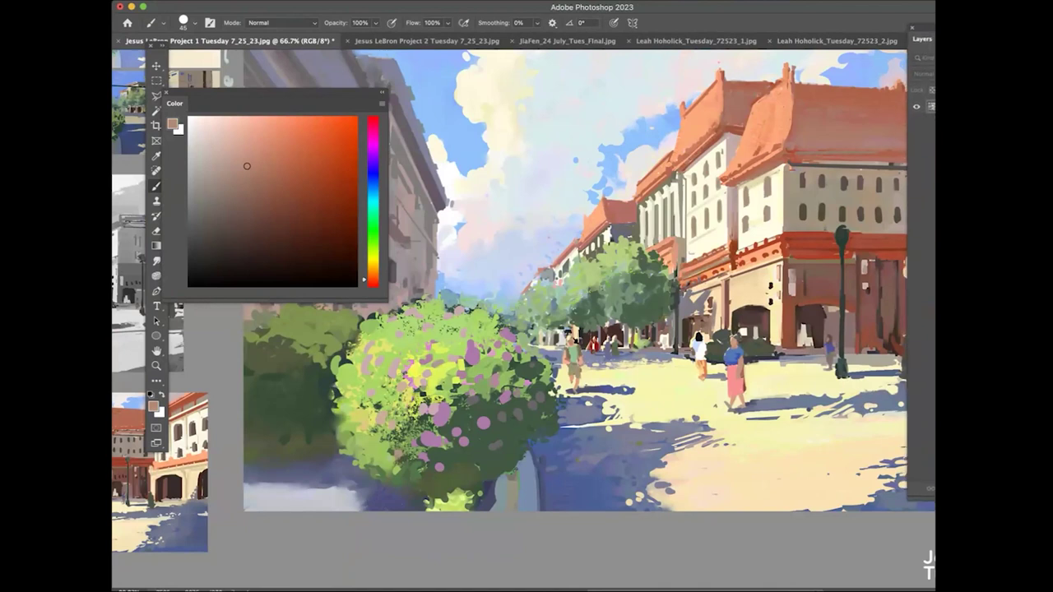
pyautogui.moveTo(320, 230); pyautogui.dragTo(300, 228)
pyautogui.click(149, 63)
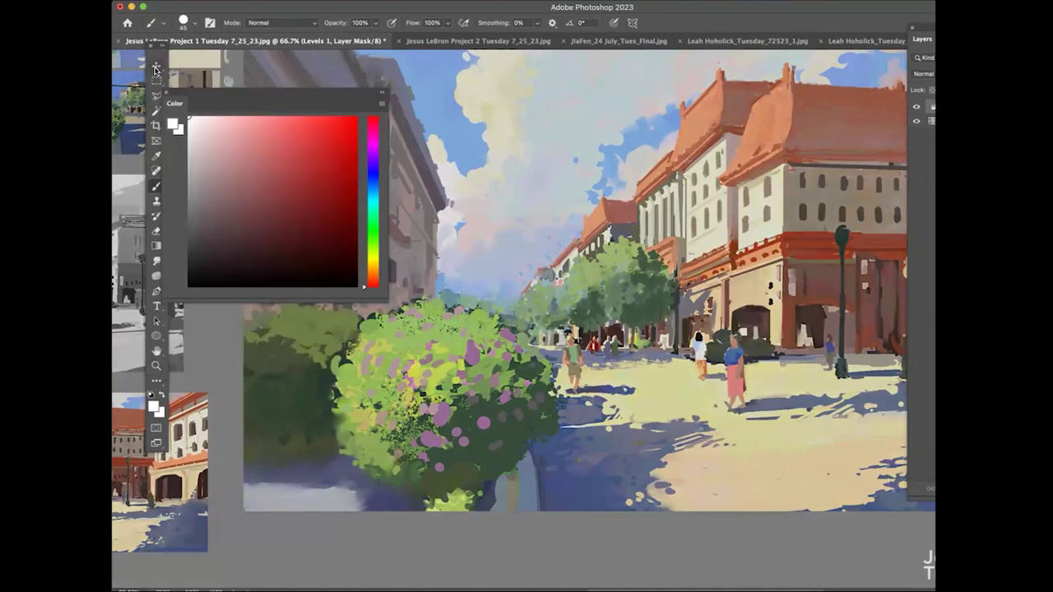
# Reset the colours to black and white and fill the Levels layer mask with black
pyautogui.click(152, 395)
pyautogui.click(162, 395)
pyautogui.hotkey('alt', 'BackSpace')
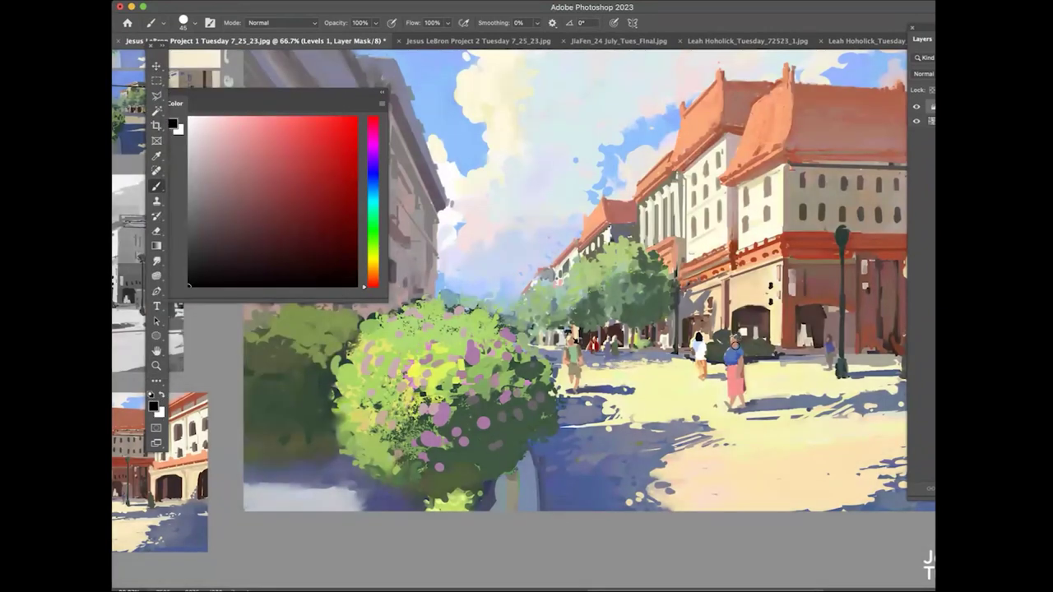
# Paint white on the Levels mask with a 60 px brush over the woman in the blue top and pink skirt
pyautogui.click(162, 395)
pyautogui.press(']')
pyautogui.press(']')
pyautogui.moveTo(733, 338); pyautogui.dragTo(738, 385)
pyautogui.press('[')
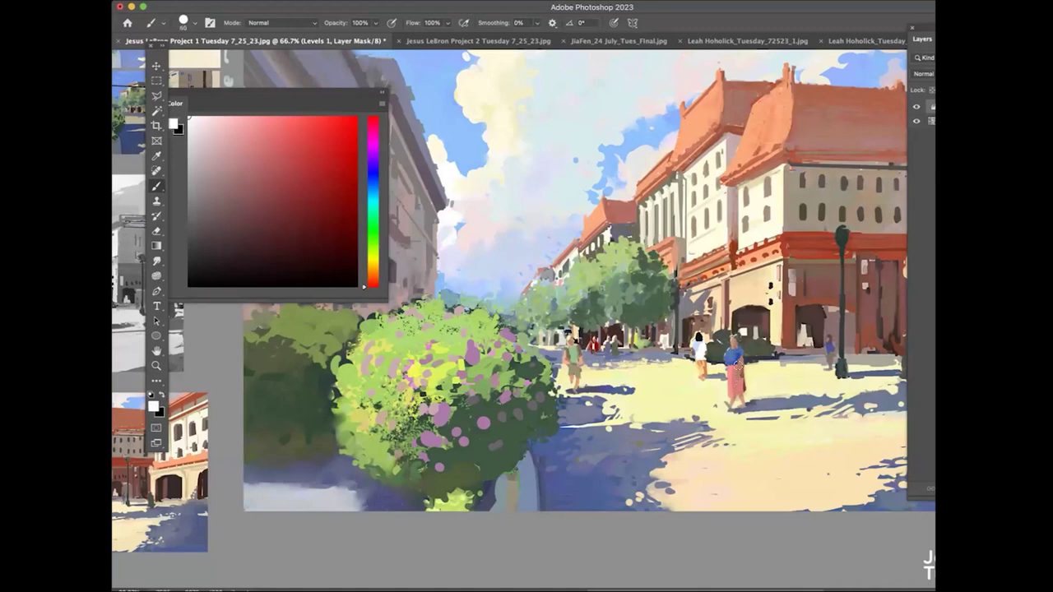
# Paint white on the Levels mask with a 50 px brush over the dark figure near the arcade, then view the whole sheet
pyautogui.press('super+minus')
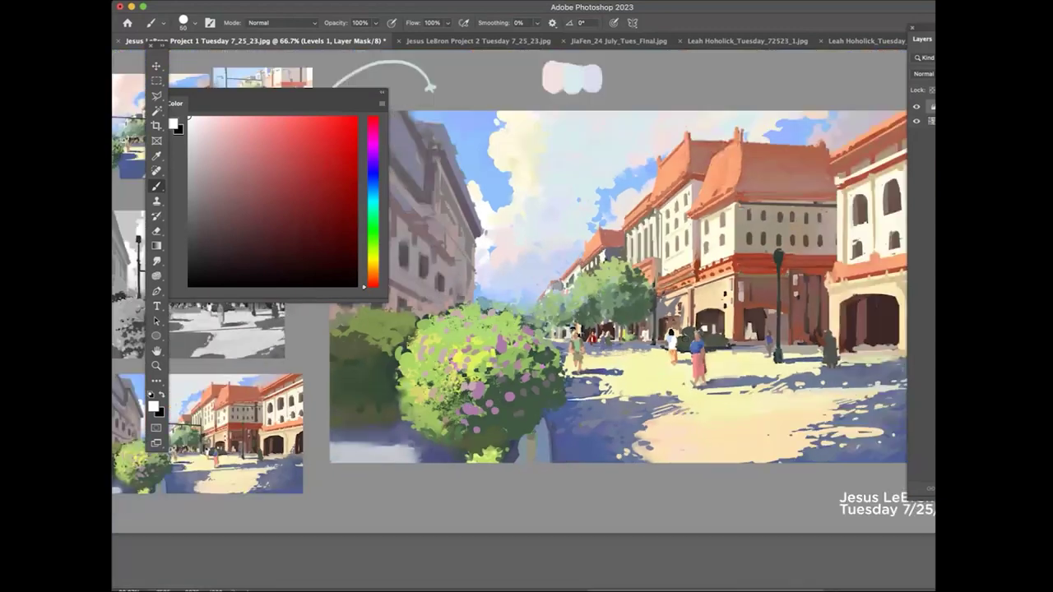
pyautogui.moveTo(832, 359); pyautogui.dragTo(835, 337)
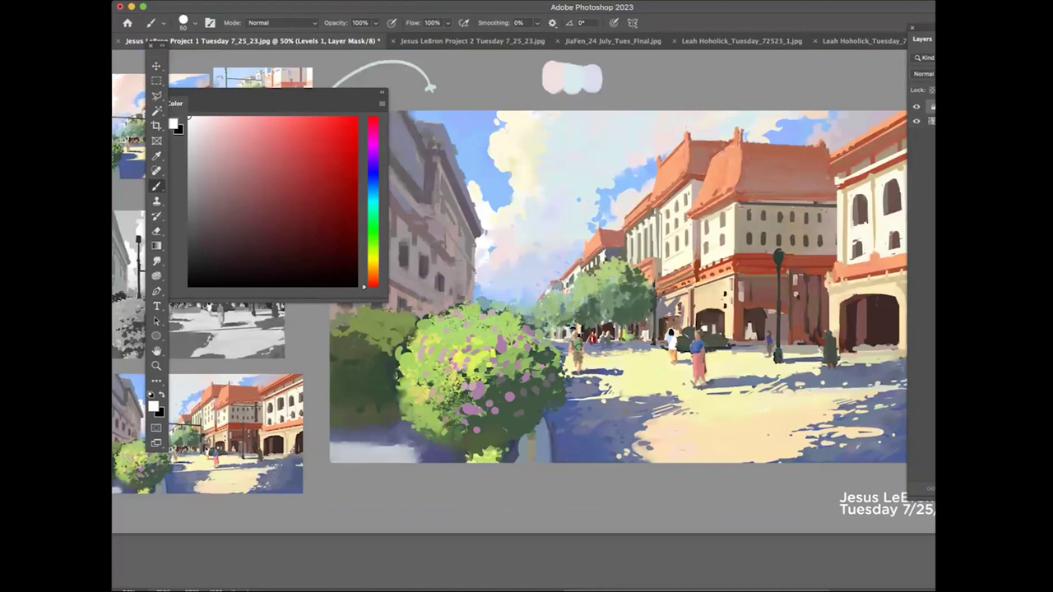
pyautogui.press('super+minus')
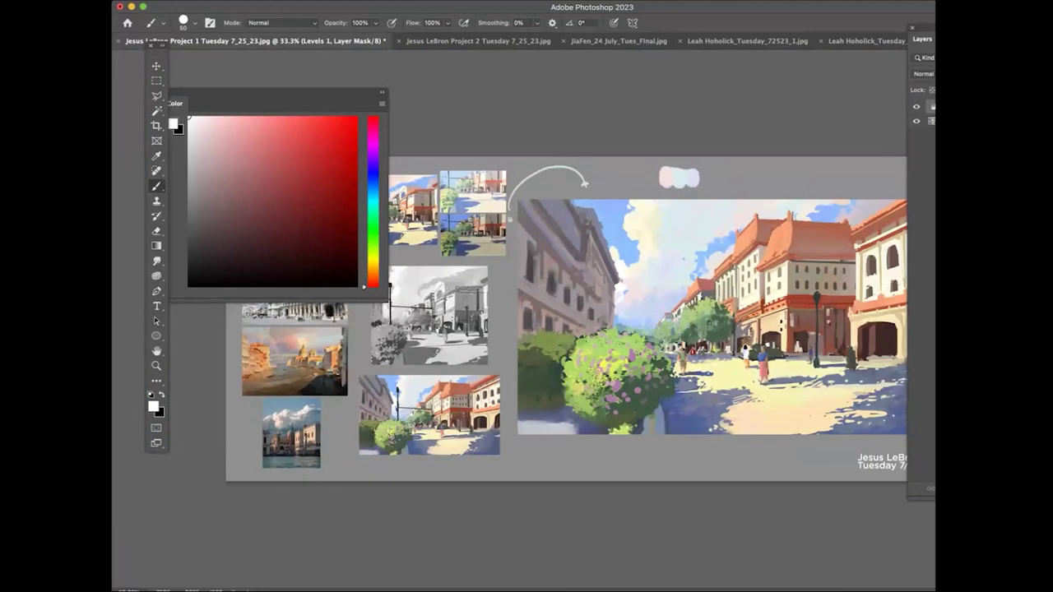
pyautogui.press('super+minus')
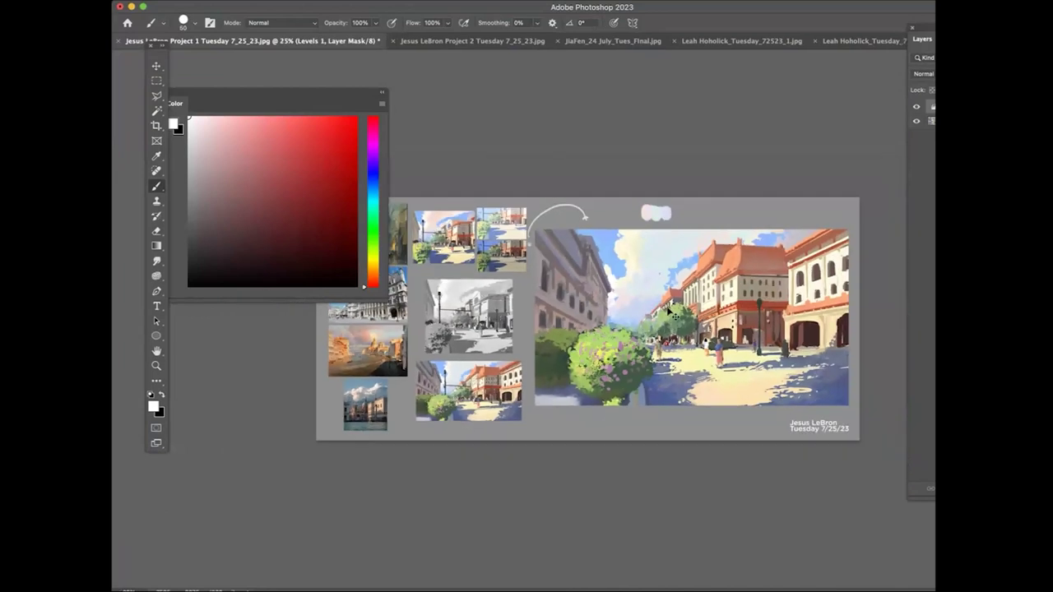
# Add a new layer, set the brush opacity to 50%, and shift the sampled blue shadow colour to a warm brown
pyautogui.press('super+equal')
pyautogui.press('super+equal')
pyautogui.press('super+plus')
pyautogui.press('alt+shift+super+n')
pyautogui.keyDown('alt'); pyautogui.click(850, 295); pyautogui.keyUp('alt')
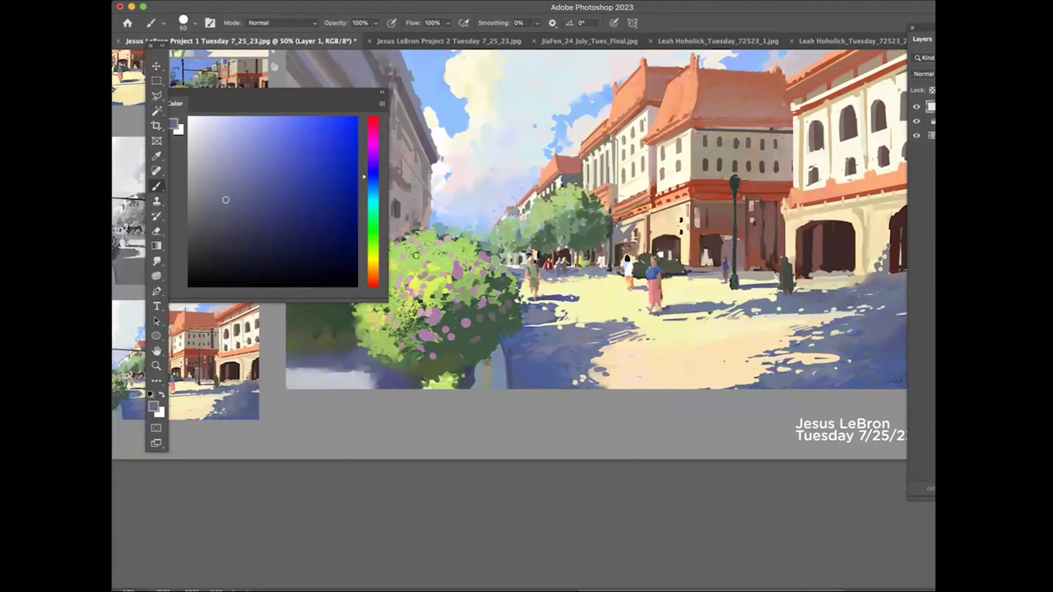
pyautogui.press('5')
pyautogui.click(372, 268)
pyautogui.click(256, 186)
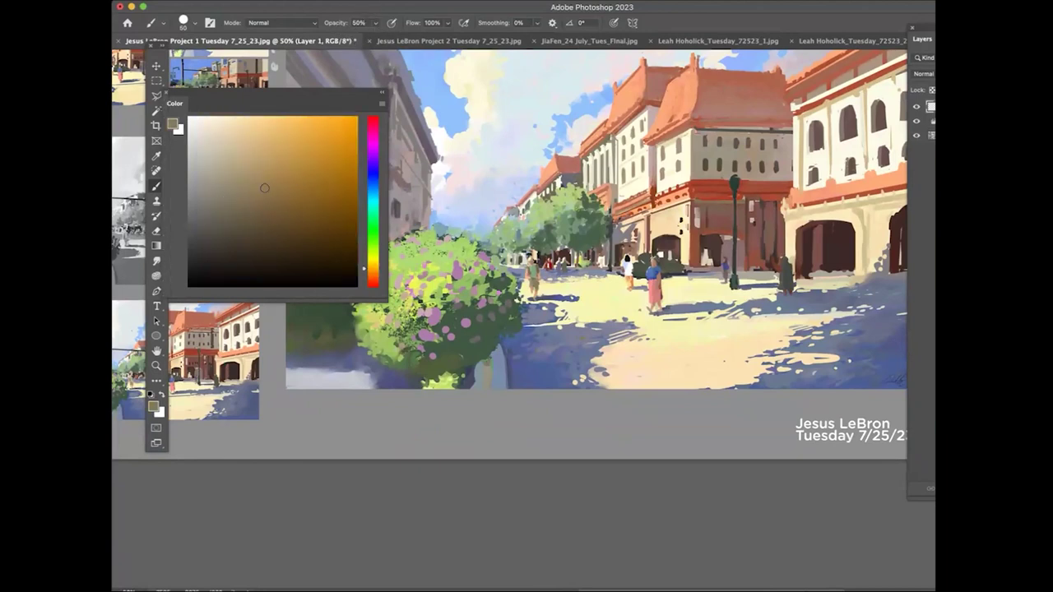
# Enlarge the brush and glaze the warm brown over the street shadow in front of the arcaded building
pyautogui.press(']')
pyautogui.press(']')
pyautogui.press(']')
pyautogui.press(']')
pyautogui.press(']')
pyautogui.press(']')
pyautogui.press(']')
pyautogui.moveTo(788, 303)
pyautogui.mouseDown()
pyautogui.moveTo(839, 296)
pyautogui.moveTo(789, 303)
pyautogui.moveTo(830, 303)
pyautogui.moveTo(813, 313)
pyautogui.moveTo(824, 299)
pyautogui.moveTo(856, 297)
pyautogui.mouseUp()
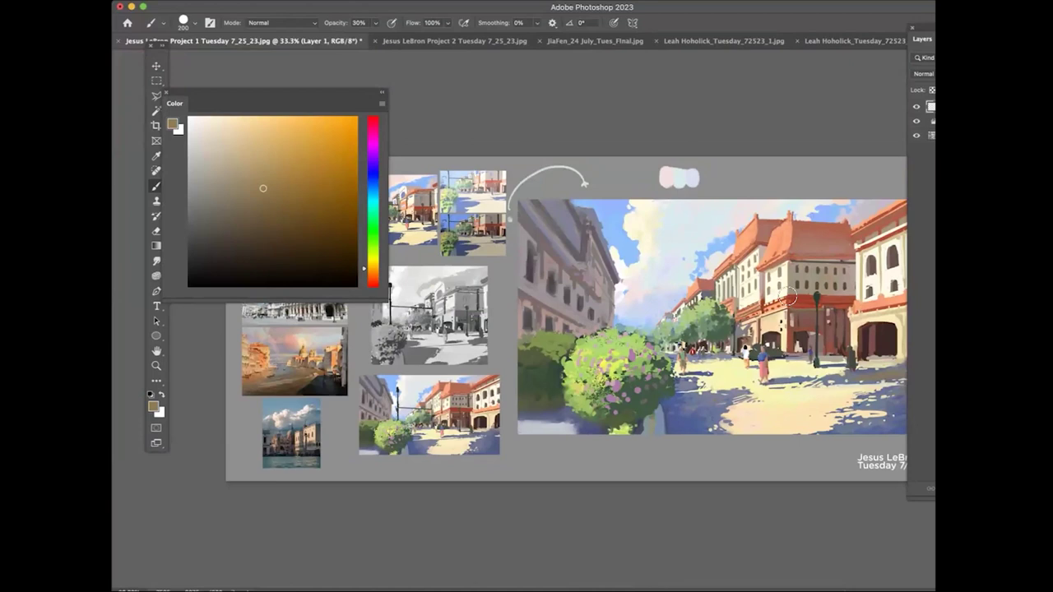
# Set the brush to 30% opacity and 500 px for broader, subtler brown glazing of the street shadows
pyautogui.press('super+minus')
pyautogui.press(']')
pyautogui.press(']')
pyautogui.press('3')
pyautogui.press('super+plus')
pyautogui.moveTo(672, 202)
pyautogui.mouseDown()
pyautogui.moveTo(515, 134)
pyautogui.moveTo(400, 117)
pyautogui.mouseUp()
pyautogui.press(']')
pyautogui.press(']')
pyautogui.press(']')
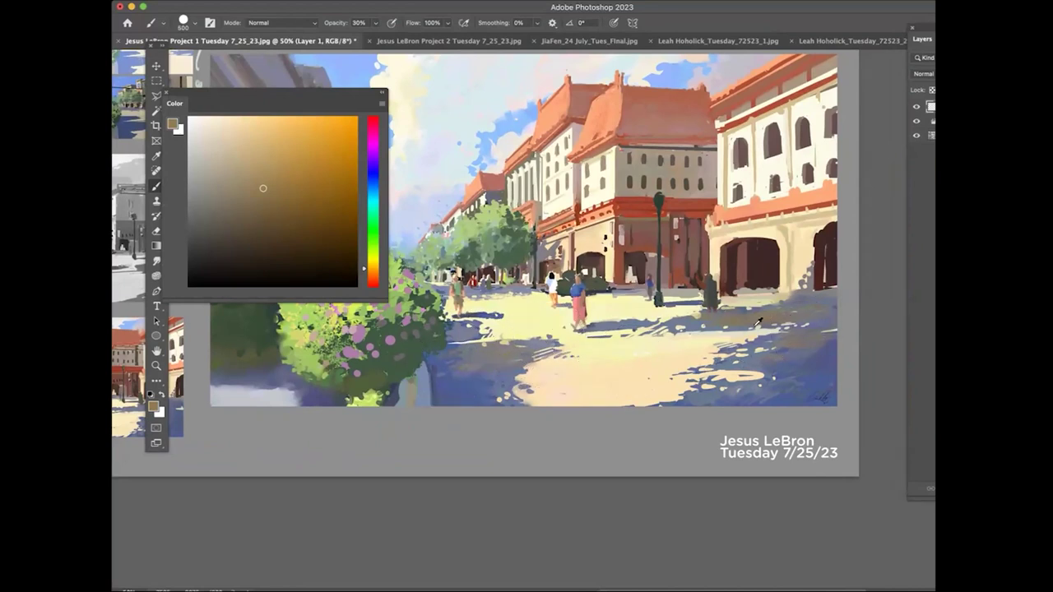
# Sample the shadow tones in front of the arcaded building, picking a muted warm grey, and check the whole sheet
pyautogui.keyDown('alt'); pyautogui.click(788, 322); pyautogui.keyUp('alt')
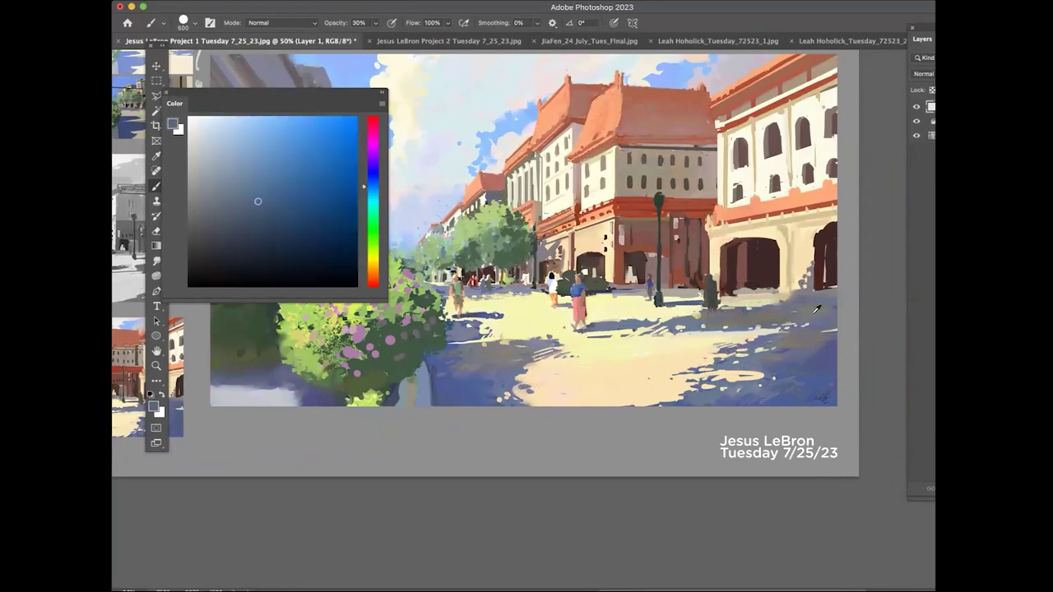
pyautogui.keyDown('alt'); pyautogui.click(796, 308); pyautogui.keyUp('alt')
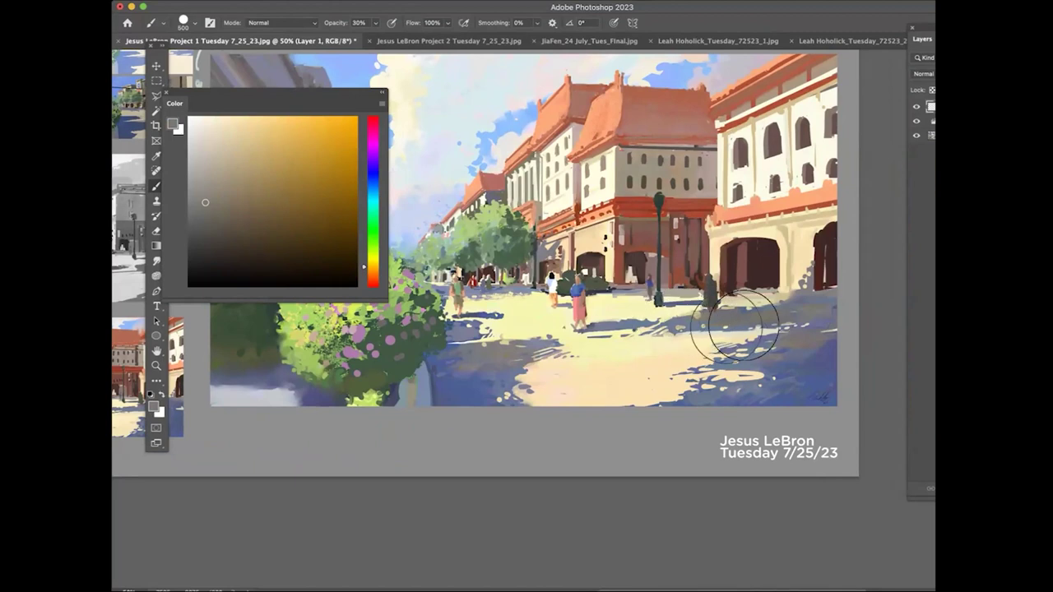
pyautogui.press('super+minus')
pyautogui.press('super+minus')
pyautogui.press('super+minus')
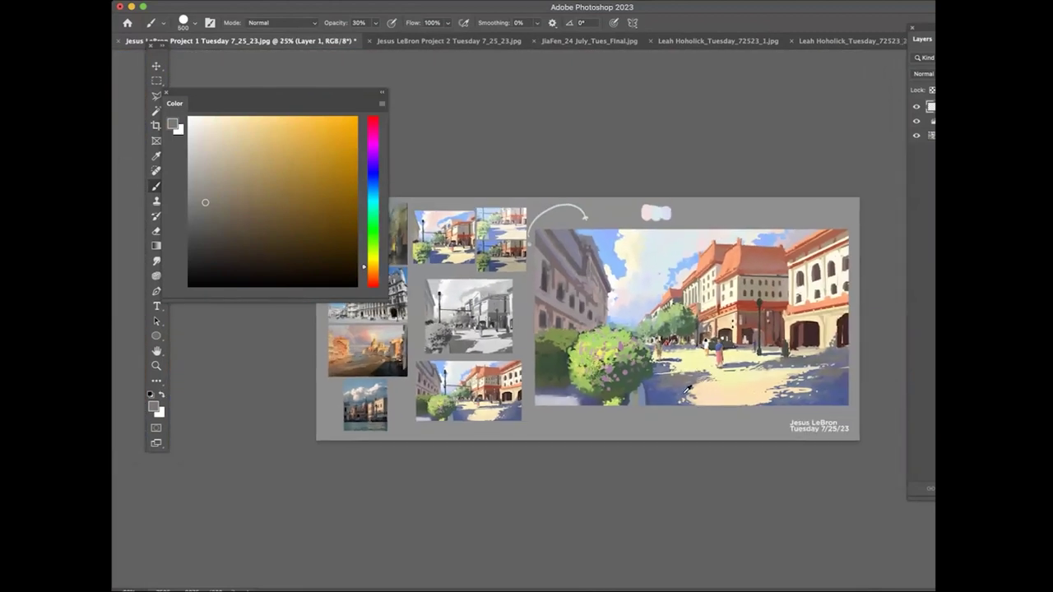
# Sample the blue shadow and cream sunlight colours of the street, reducing the brush size to 250 px
pyautogui.keyDown('alt'); pyautogui.click(663, 384); pyautogui.keyUp('alt')
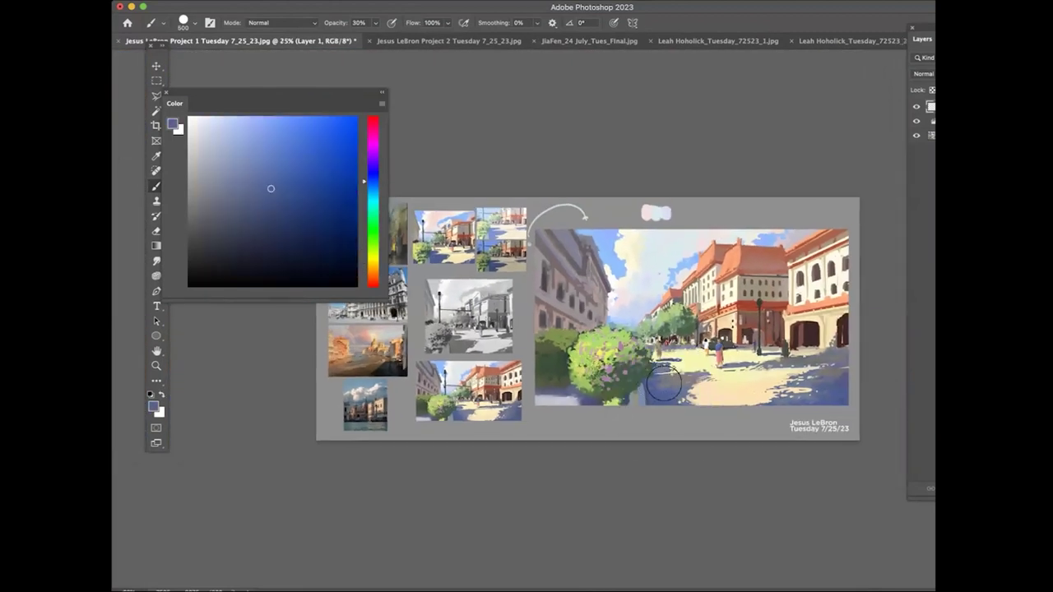
pyautogui.keyDown('alt'); pyautogui.click(828, 378); pyautogui.keyUp('alt')
pyautogui.press('[')
pyautogui.keyDown('alt'); pyautogui.click(803, 357); pyautogui.keyUp('alt')
pyautogui.keyDown('alt'); pyautogui.click(802, 355); pyautogui.keyUp('alt')
pyautogui.press('[')
pyautogui.press('[')
pyautogui.keyDown('alt'); pyautogui.click(737, 361); pyautogui.keyUp('alt')
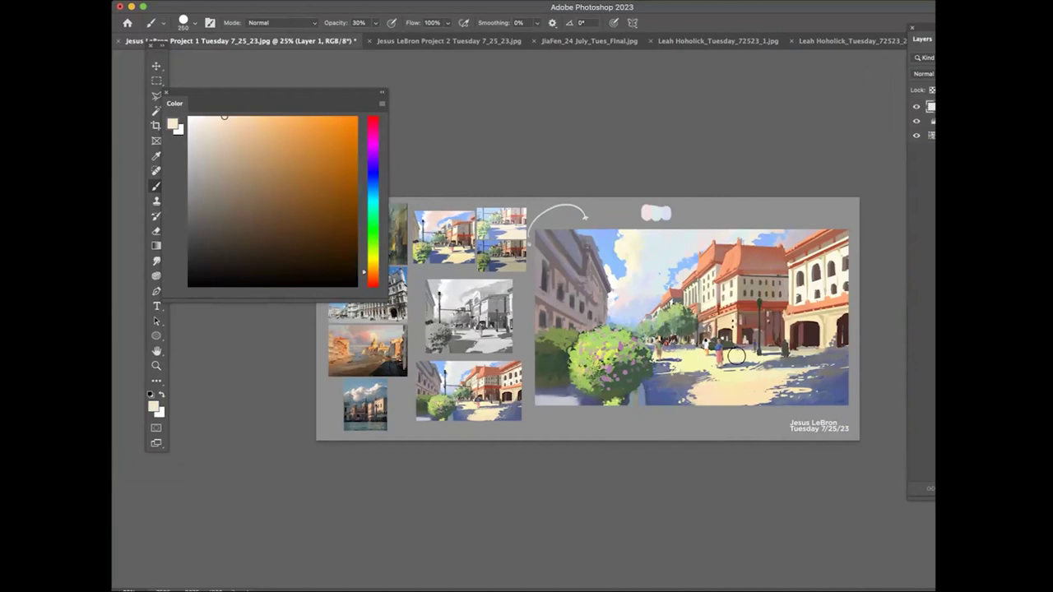
# Set the brush to 100% opacity and 90 px, and paint sampled pale-yellow light into the ground shadow beside the lamppost
pyautogui.press('0')
pyautogui.press('[')
pyautogui.press('[')
pyautogui.press('[')
pyautogui.press('[')
pyautogui.press('[')
pyautogui.press('[')
pyautogui.keyDown('alt'); pyautogui.click(747, 374); pyautogui.keyUp('alt')
pyautogui.moveTo(771, 356); pyautogui.dragTo(759, 359)
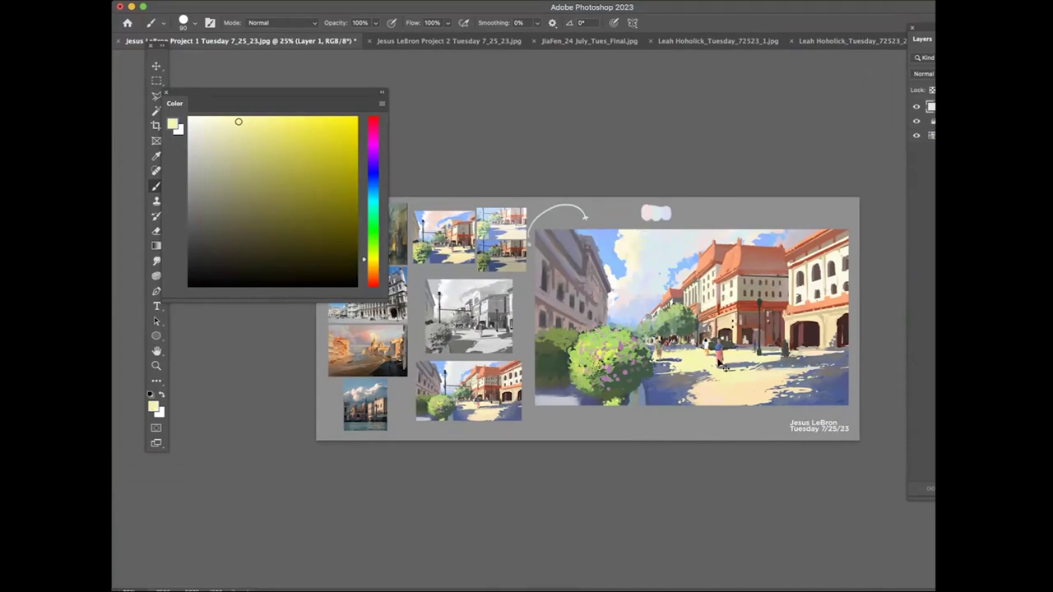
# Sample the warm grey of the central building's shaded wall, enlarge the brush to 150 px and dab it over a lower-row window
pyautogui.press('super+plus')
pyautogui.press('super+minus')
pyautogui.press('super+plus')
pyautogui.press('super+plus')
pyautogui.moveTo(697, 238)
pyautogui.mouseDown()
pyautogui.moveTo(634, 237)
pyautogui.moveTo(679, 222)
pyautogui.moveTo(661, 228)
pyautogui.mouseUp()
pyautogui.keyDown('alt'); pyautogui.click(692, 271); pyautogui.keyUp('alt')
pyautogui.press(']')
pyautogui.press(']')
pyautogui.press(']')
pyautogui.keyDown('alt'); pyautogui.click(693, 267); pyautogui.keyUp('alt')
pyautogui.click(684, 271)
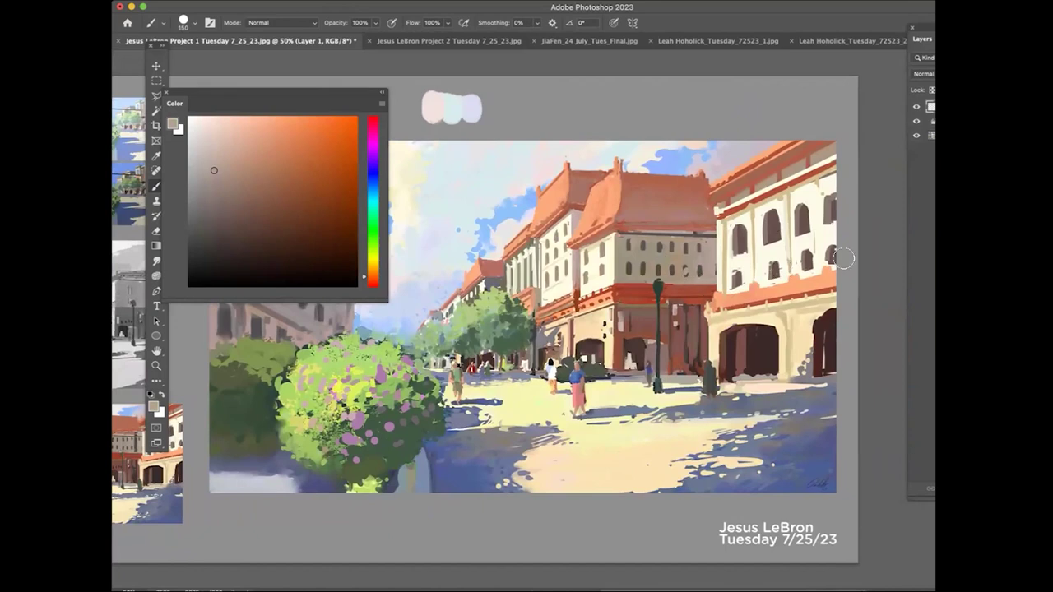
# Look through the brush library folders and choose the brush with a dotted-row tip
pyautogui.click(947, 40)
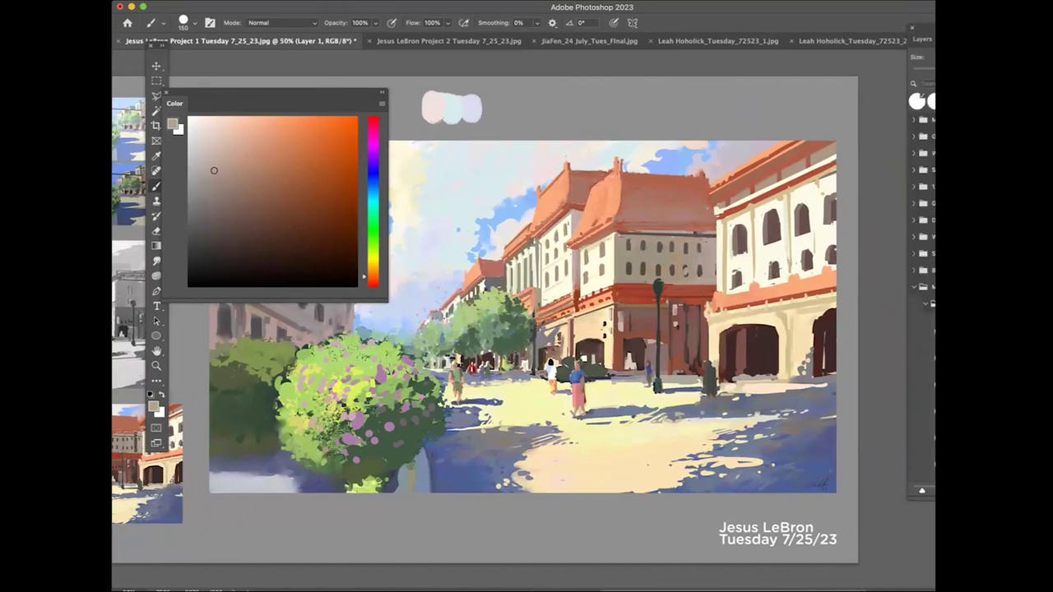
pyautogui.click(914, 287)
pyautogui.click(912, 271)
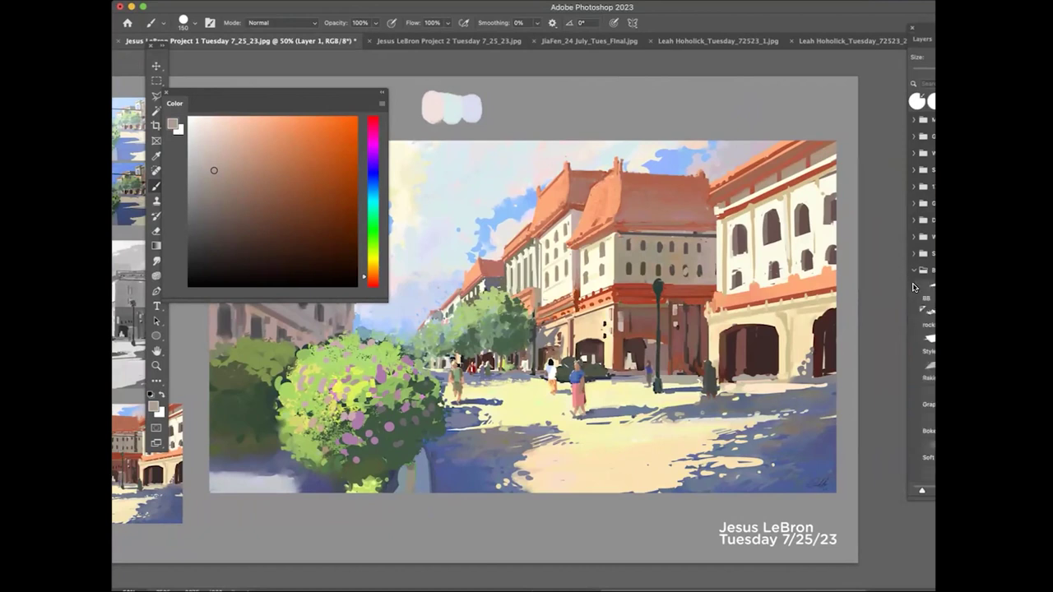
pyautogui.scroll(-10, 922, 287)
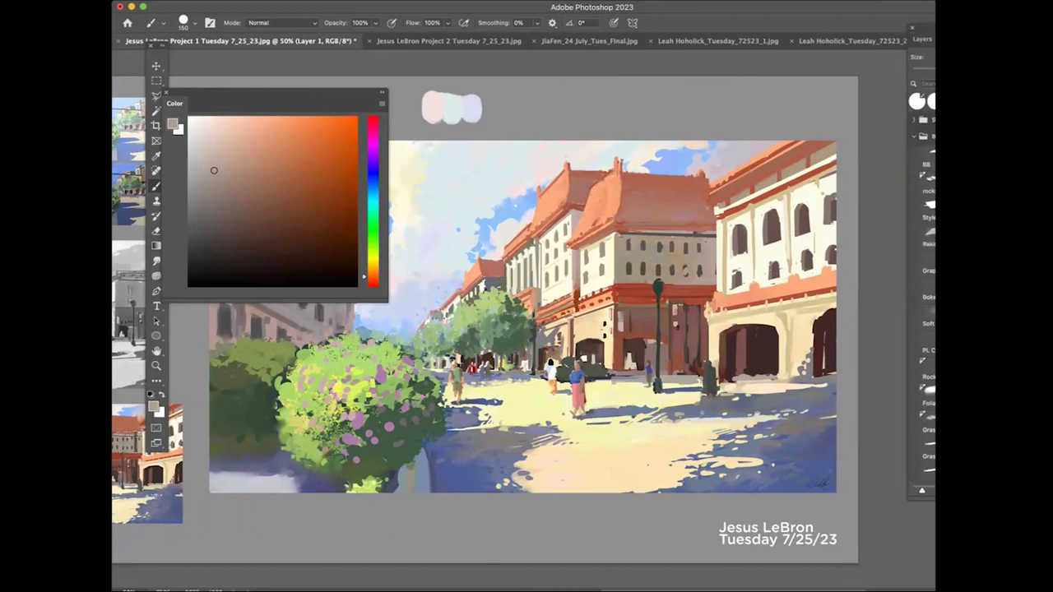
pyautogui.scroll(5, 921, 288)
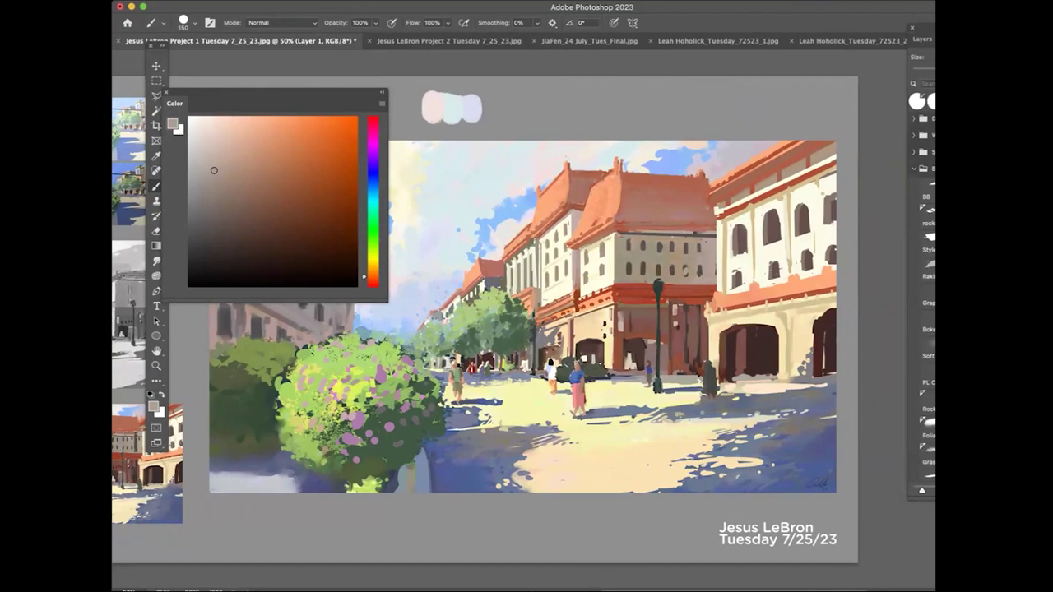
pyautogui.click(913, 169)
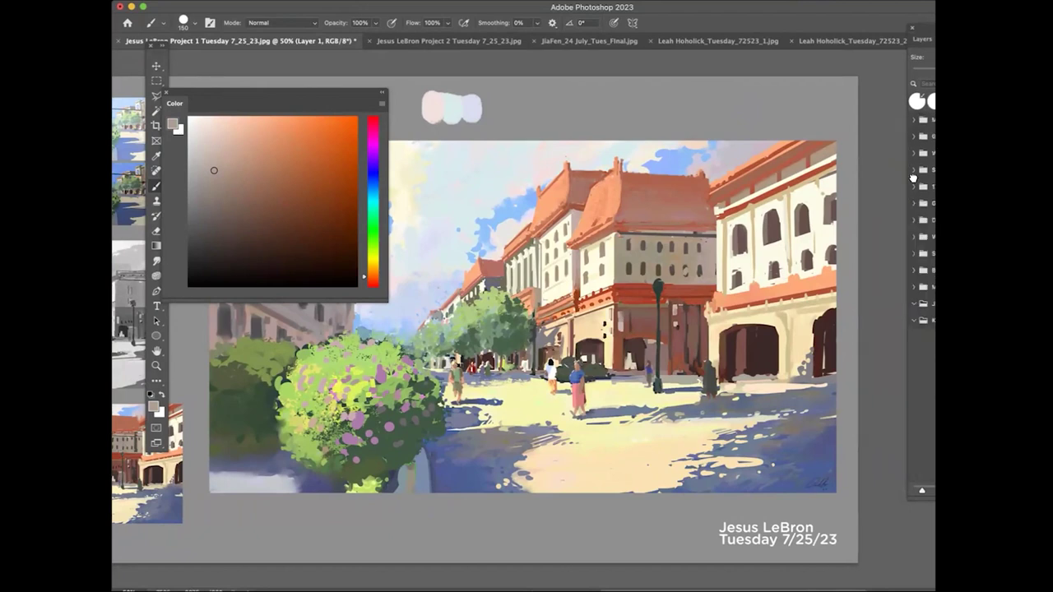
pyautogui.click(913, 286)
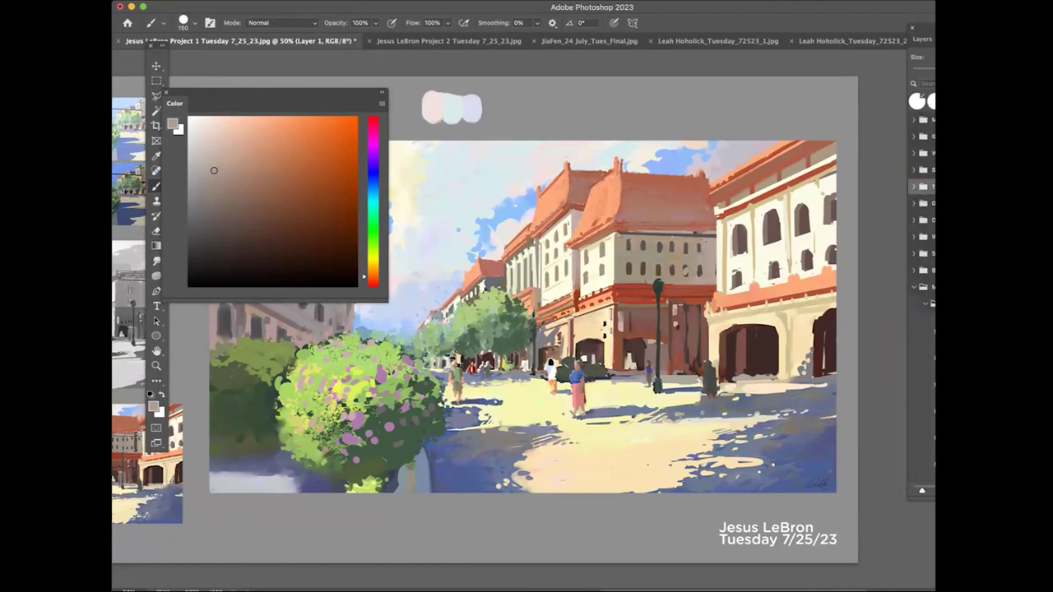
pyautogui.scroll(-5, 921, 288)
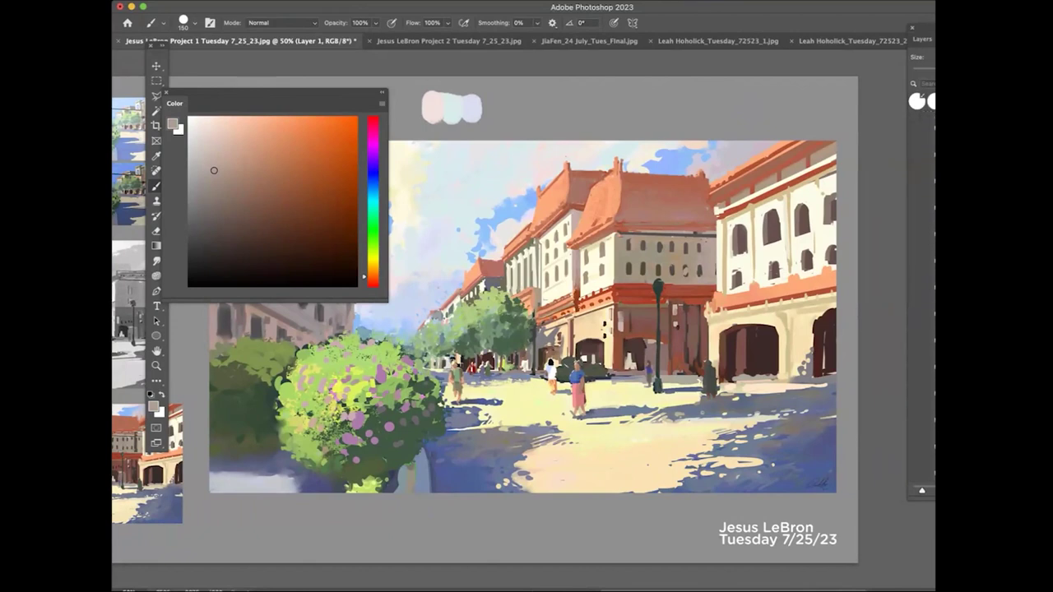
pyautogui.click(932, 287)
# Sample the shaded wall and window tones, set the dotted brush to 80 px and stamp window details on the central building
pyautogui.keyDown('alt'); pyautogui.click(663, 265); pyautogui.keyUp('alt')
pyautogui.press(']')
pyautogui.press(']')
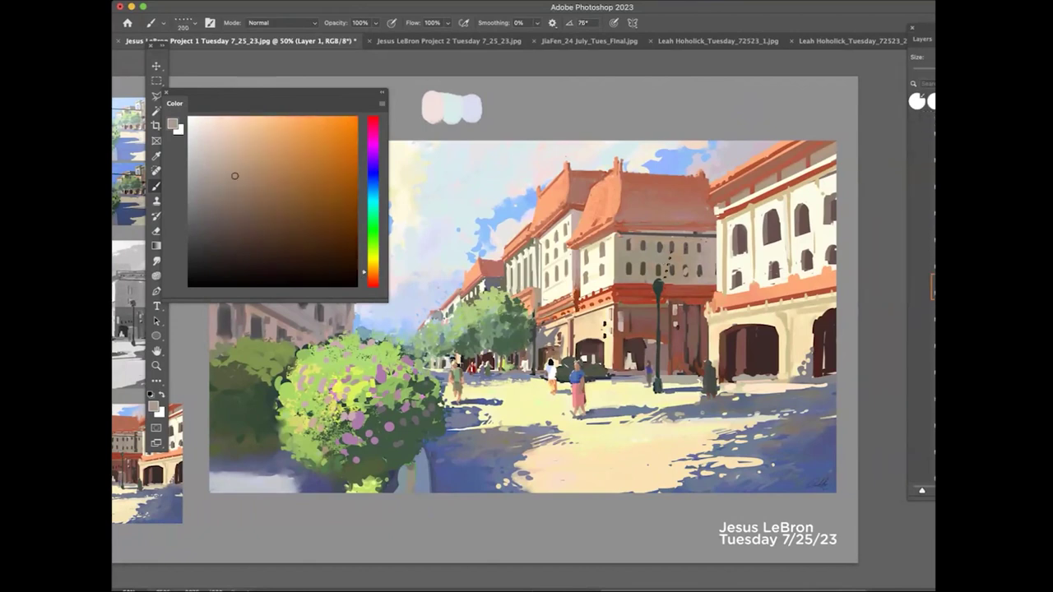
pyautogui.press('[')
pyautogui.press('[')
pyautogui.press('[')
pyautogui.press('[')
pyautogui.press('[')
pyautogui.keyDown('alt'); pyautogui.click(672, 254); pyautogui.keyUp('alt')
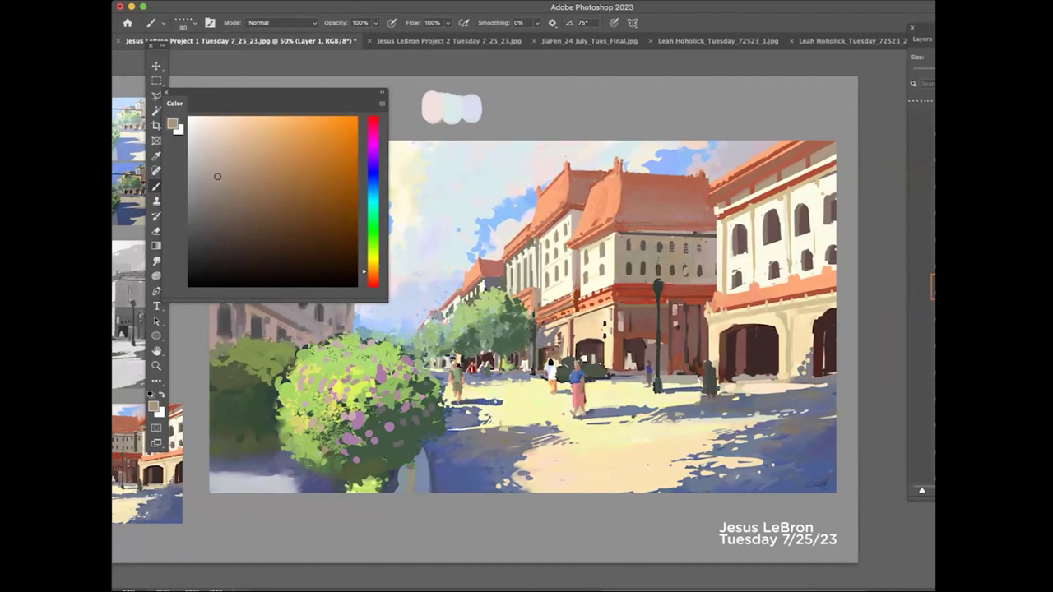
pyautogui.keyDown('alt'); pyautogui.click(685, 273); pyautogui.keyUp('alt')
pyautogui.keyDown('alt'); pyautogui.click(673, 264); pyautogui.keyUp('alt')
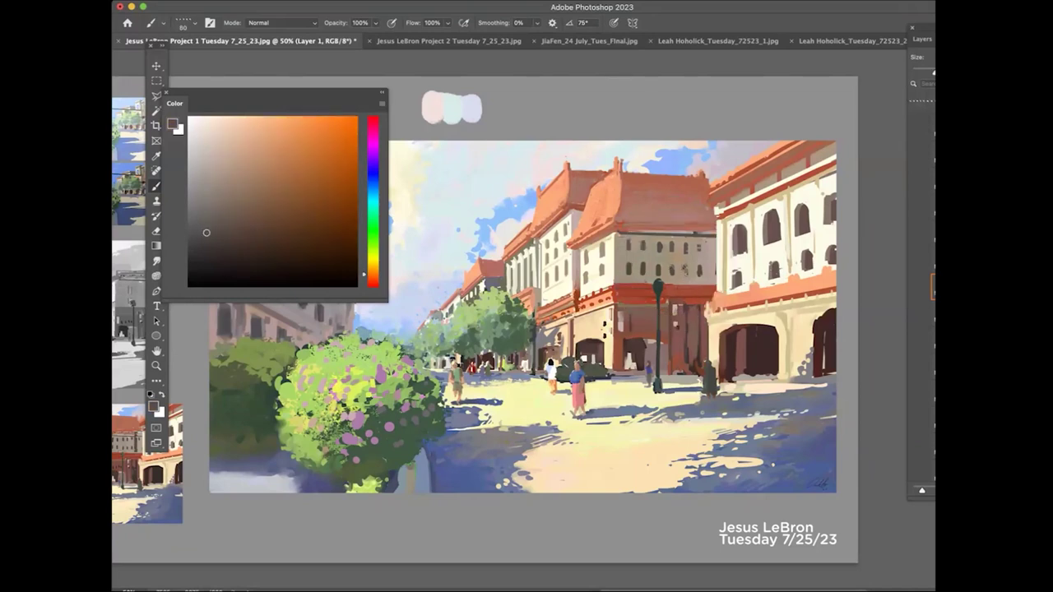
# Sample white and reddish brown from the facades, and add dotted accents around the central building's lower storey at 70 px
pyautogui.keyDown('alt'); pyautogui.click(743, 224); pyautogui.keyUp('alt')
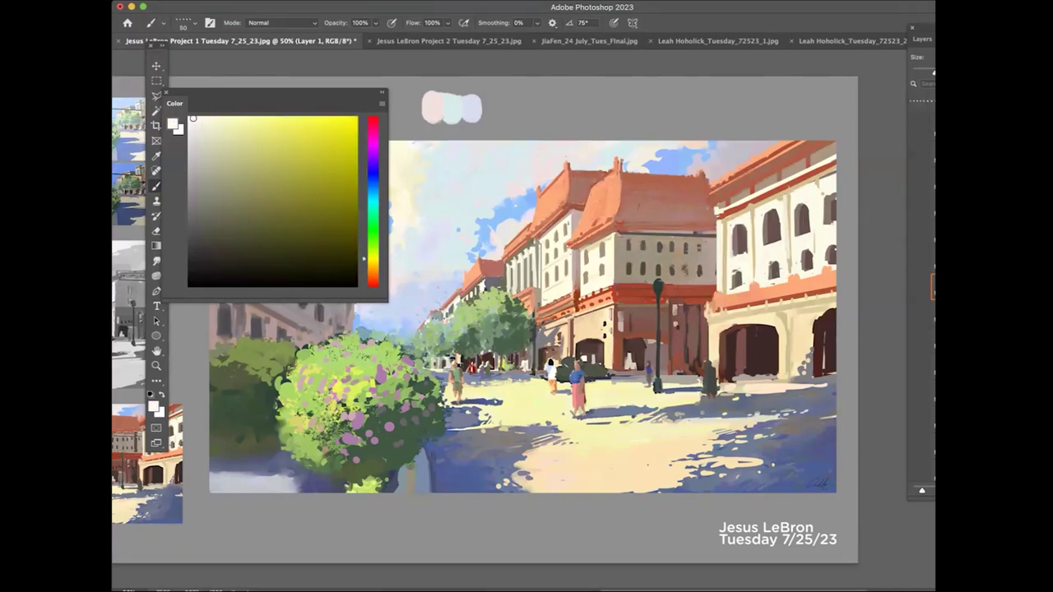
pyautogui.keyDown('alt'); pyautogui.click(652, 316); pyautogui.keyUp('alt')
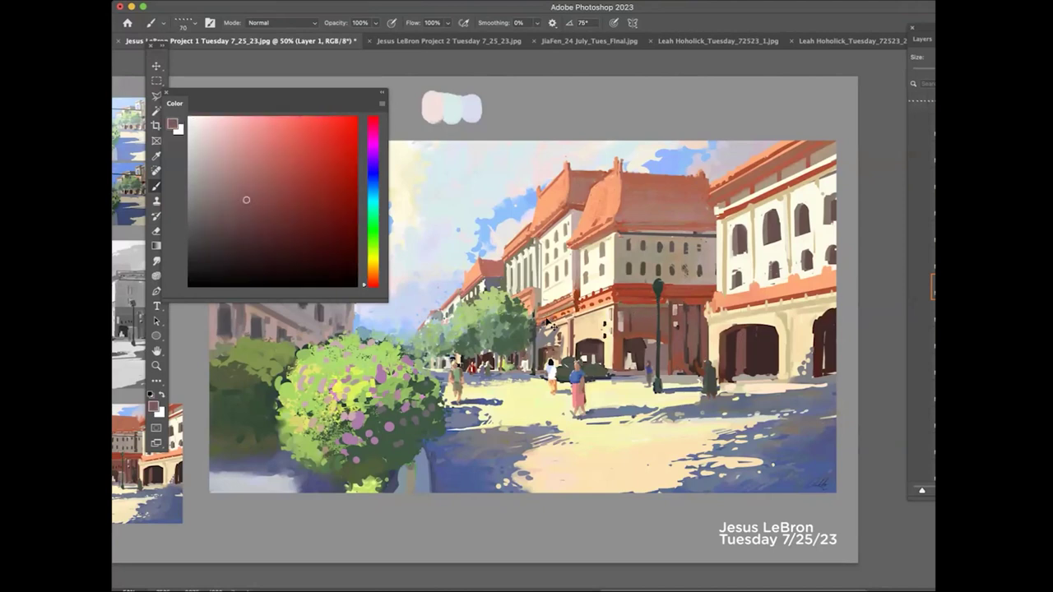
pyautogui.press('super+minus')
pyautogui.press('super+plus')
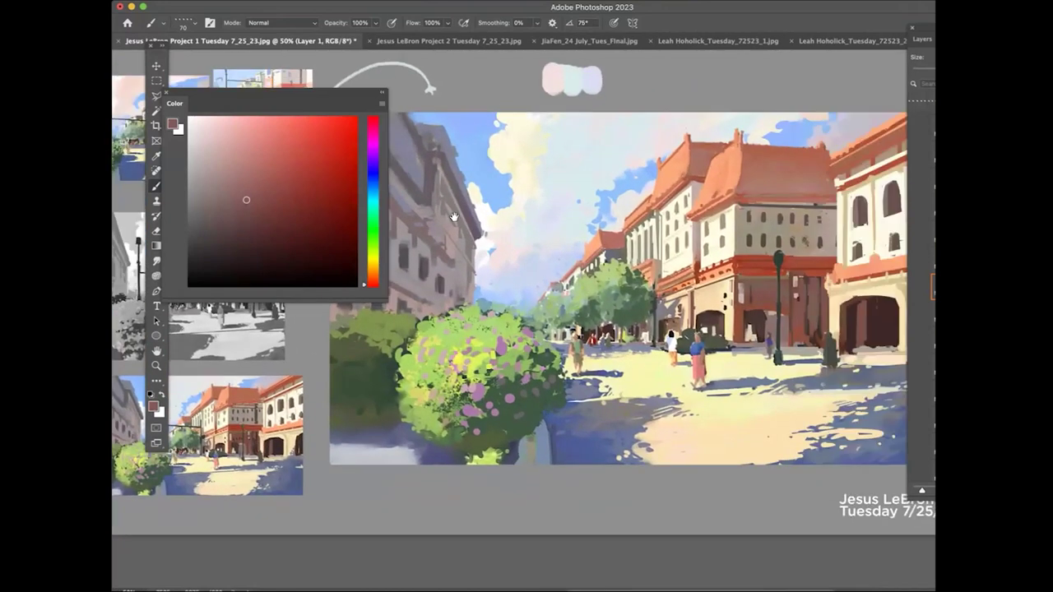
# Dot sampled cream highlights onto the central building's sunlit wall with the brush at 60 px
pyautogui.keyDown('alt'); pyautogui.click(648, 260); pyautogui.keyUp('alt')
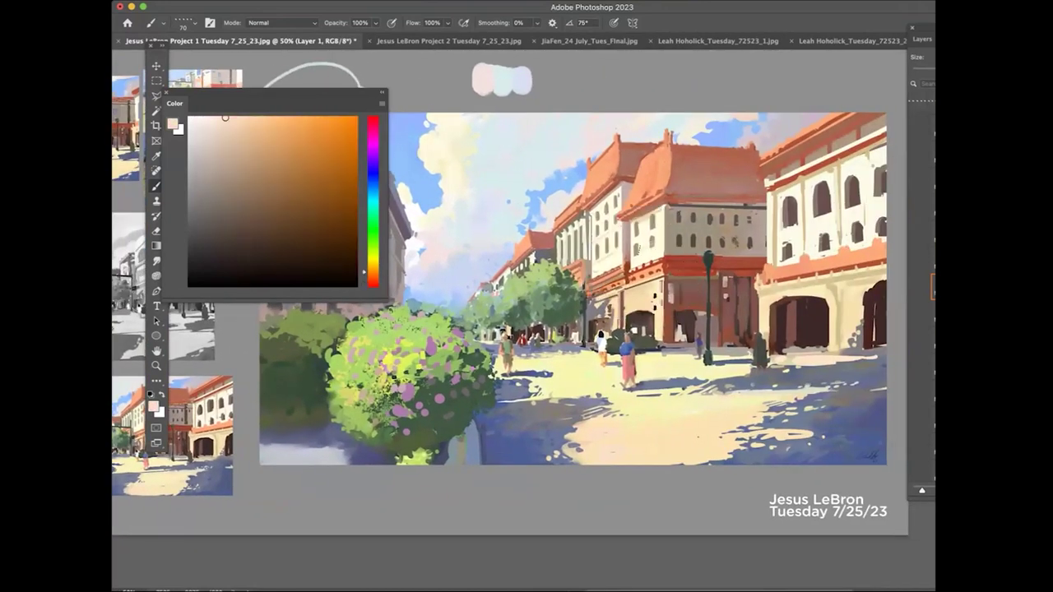
pyautogui.keyDown('alt'); pyautogui.click(641, 255); pyautogui.keyUp('alt')
pyautogui.press(']')
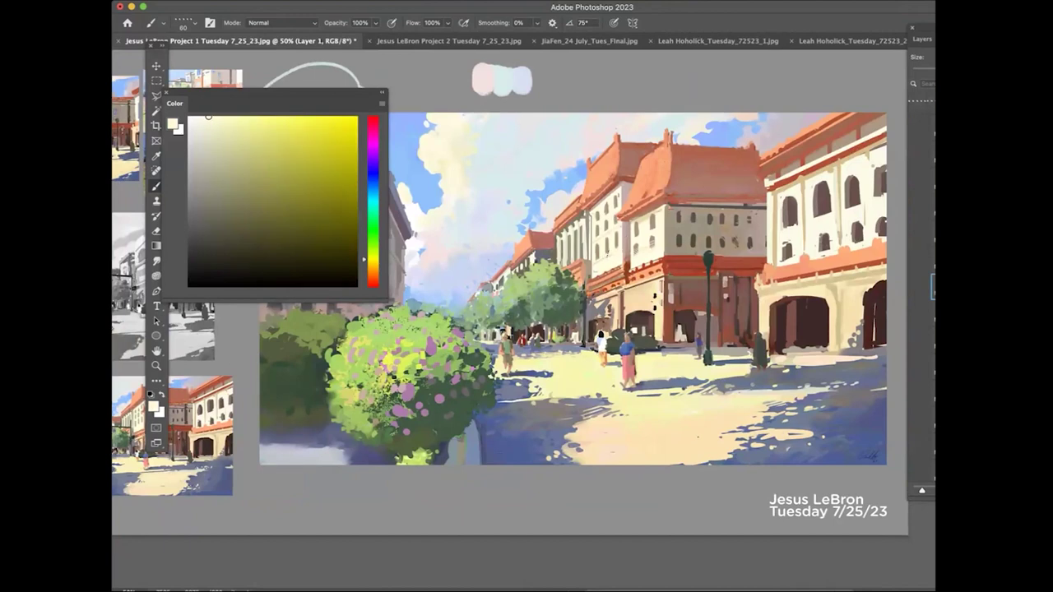
pyautogui.press('super+plus')
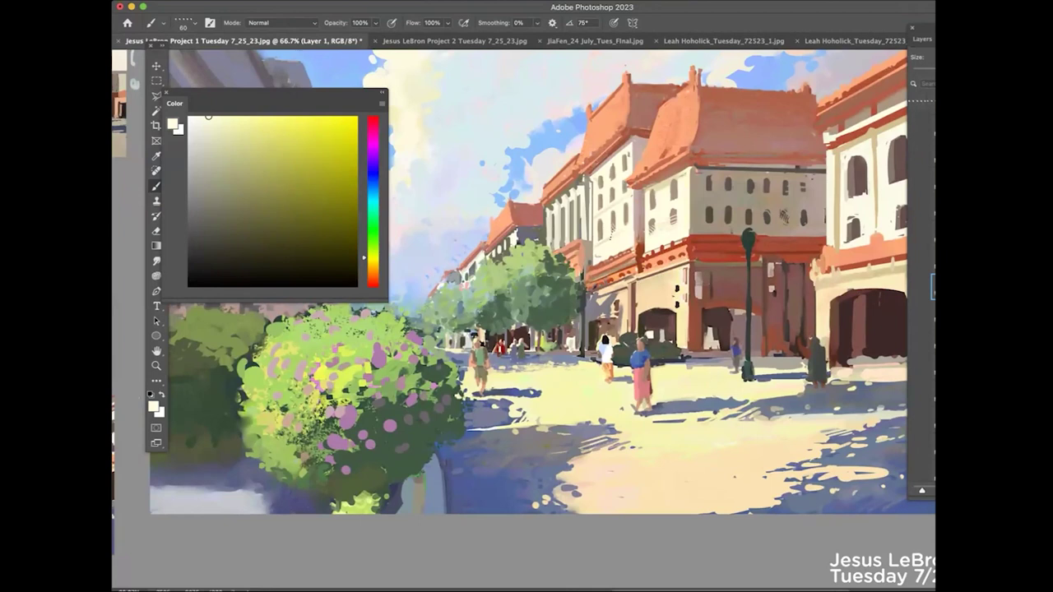
pyautogui.press('super+minus')
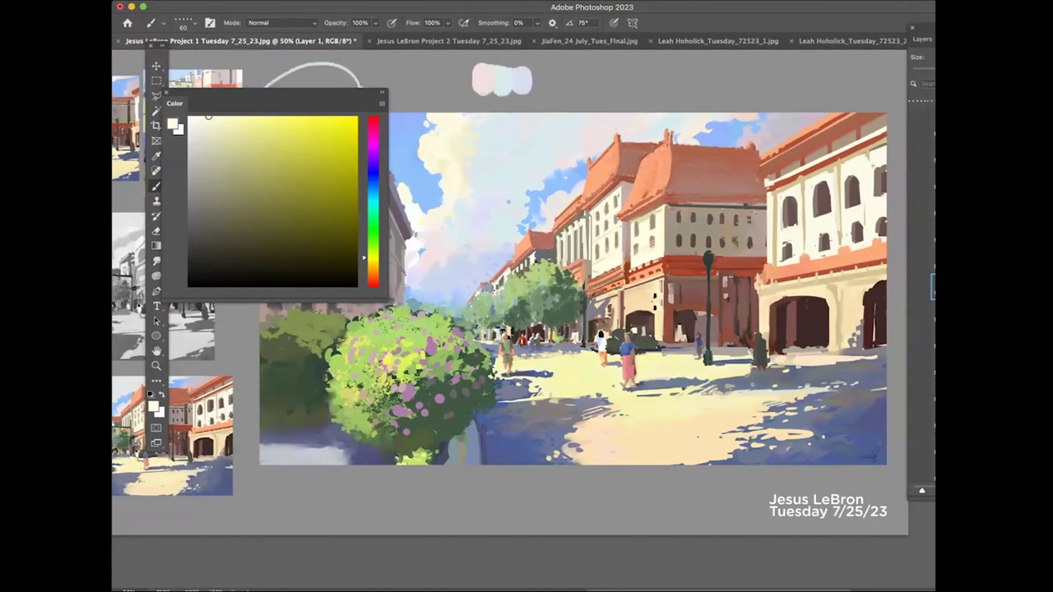
# Sample the sunlit ground and streak it across the edge of the foreground shadow with the dotted brush
pyautogui.keyDown('alt'); pyautogui.click(657, 397); pyautogui.keyUp('alt')
pyautogui.press(']')
pyautogui.moveTo(590, 423); pyautogui.dragTo(569, 425)
pyautogui.keyDown('alt'); pyautogui.click(573, 433); pyautogui.keyUp('alt')
pyautogui.keyDown('alt'); pyautogui.click(562, 433); pyautogui.keyUp('alt')
pyautogui.press(']')
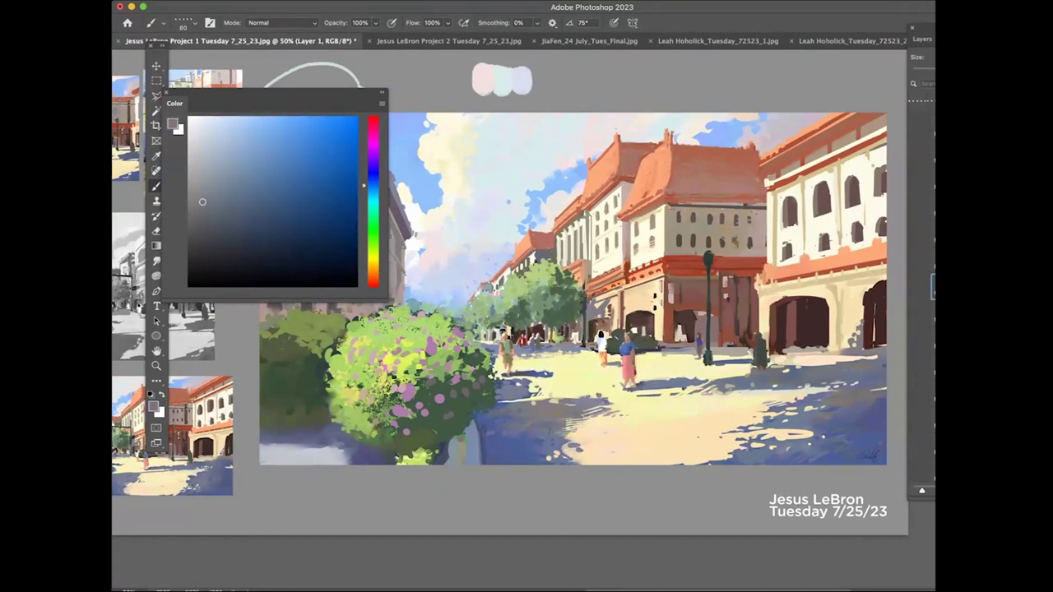
# Break up the foreground shadow edge further, alternating sampled blue shadow and pale-yellow sunlight colours with the dotted brush
pyautogui.keyDown('alt'); pyautogui.click(572, 429); pyautogui.keyUp('alt')
pyautogui.keyDown('alt'); pyautogui.click(539, 436); pyautogui.keyUp('alt')
pyautogui.press('[')
pyautogui.press('[')
pyautogui.press('[')
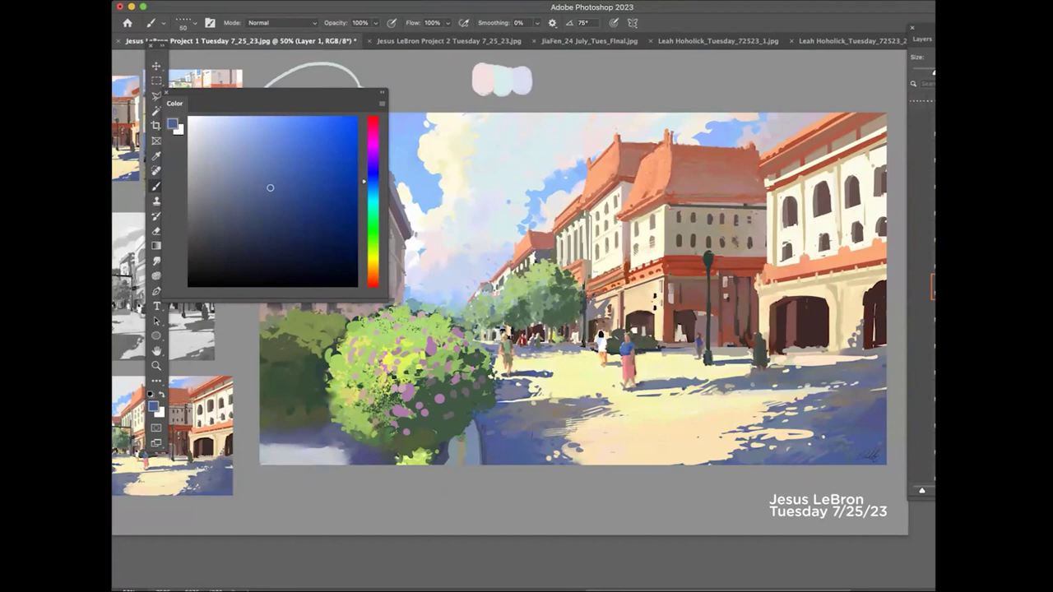
pyautogui.keyDown('alt'); pyautogui.click(596, 427); pyautogui.keyUp('alt')
pyautogui.keyDown('alt'); pyautogui.click(562, 397); pyautogui.keyUp('alt')
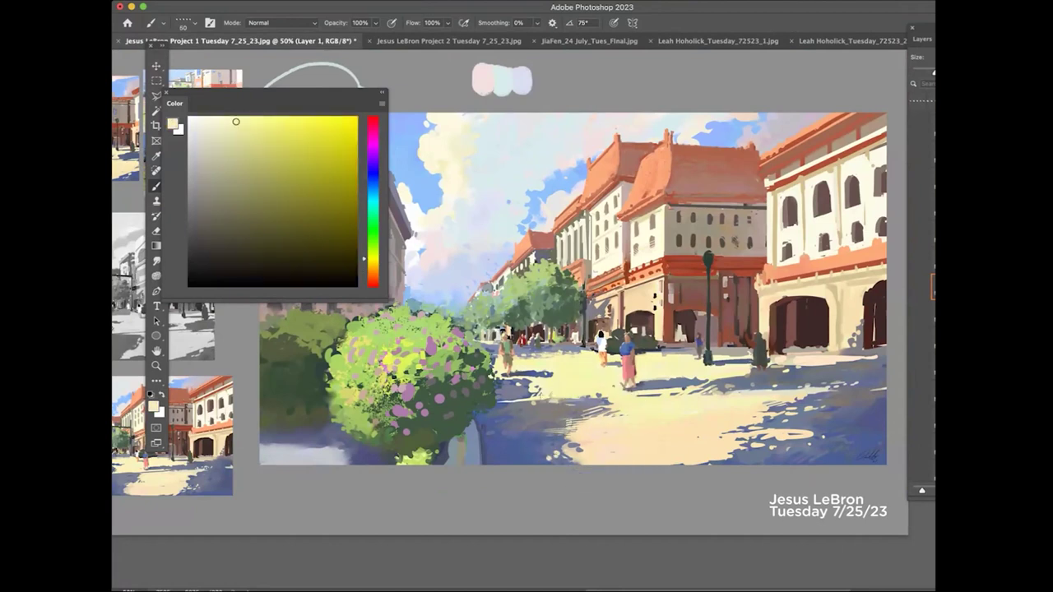
pyautogui.keyDown('alt'); pyautogui.click(635, 399); pyautogui.keyUp('alt')
pyautogui.press('super+minus')
pyautogui.press('super+minus')
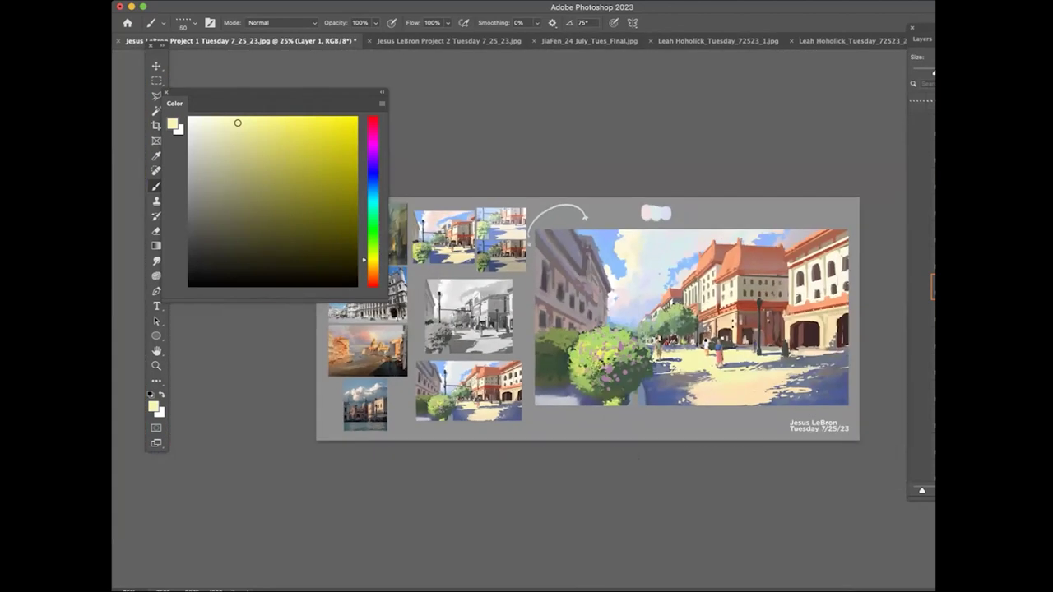
# Switch to a round brush preset, sample a dark olive green from the foreground foliage and enlarge the brush to 200 px
pyautogui.click(924, 40)
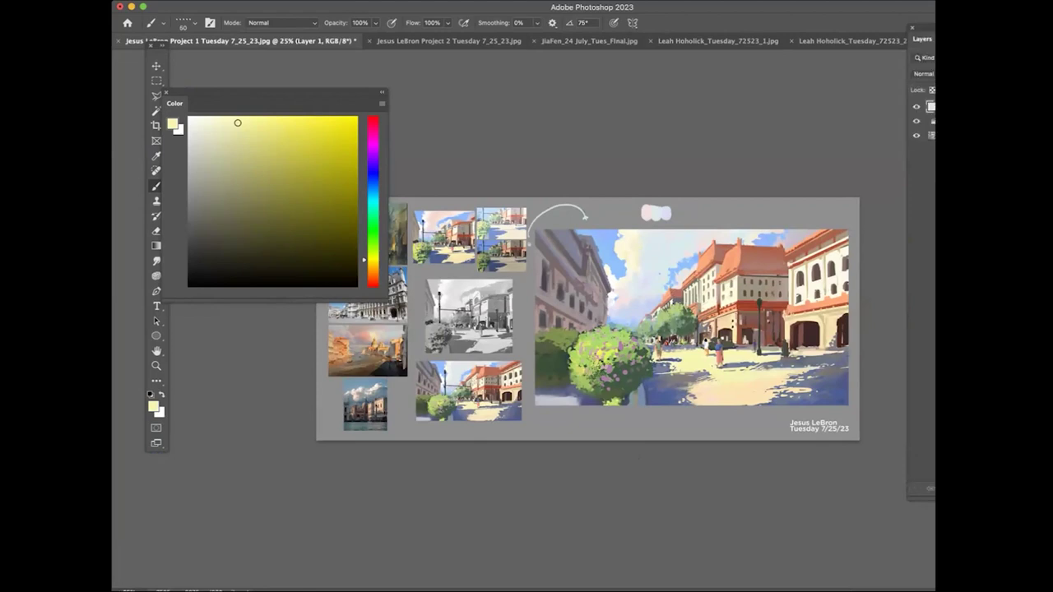
pyautogui.click(949, 40)
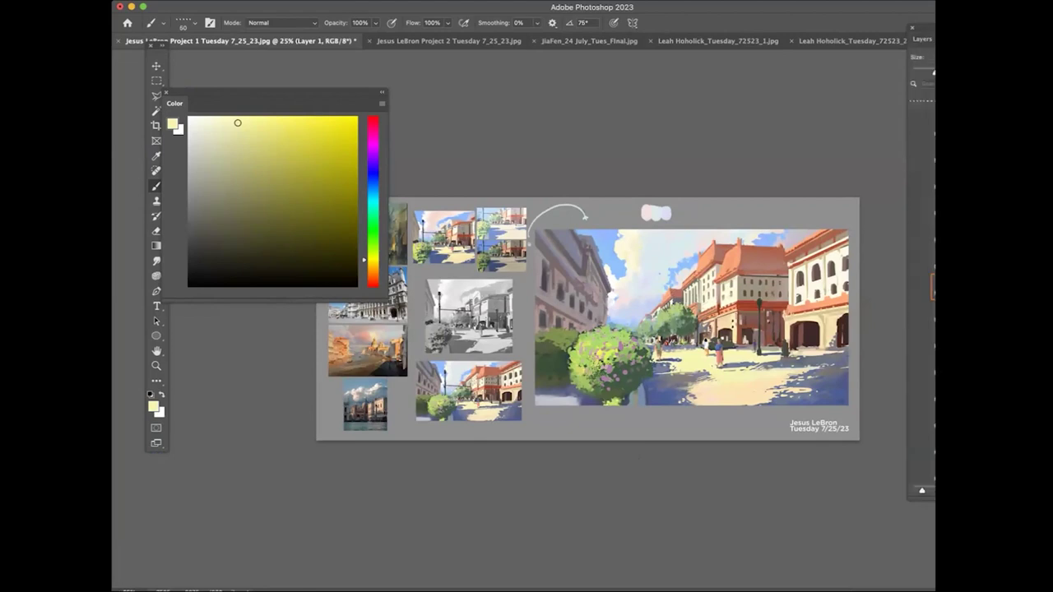
pyautogui.click(932, 354)
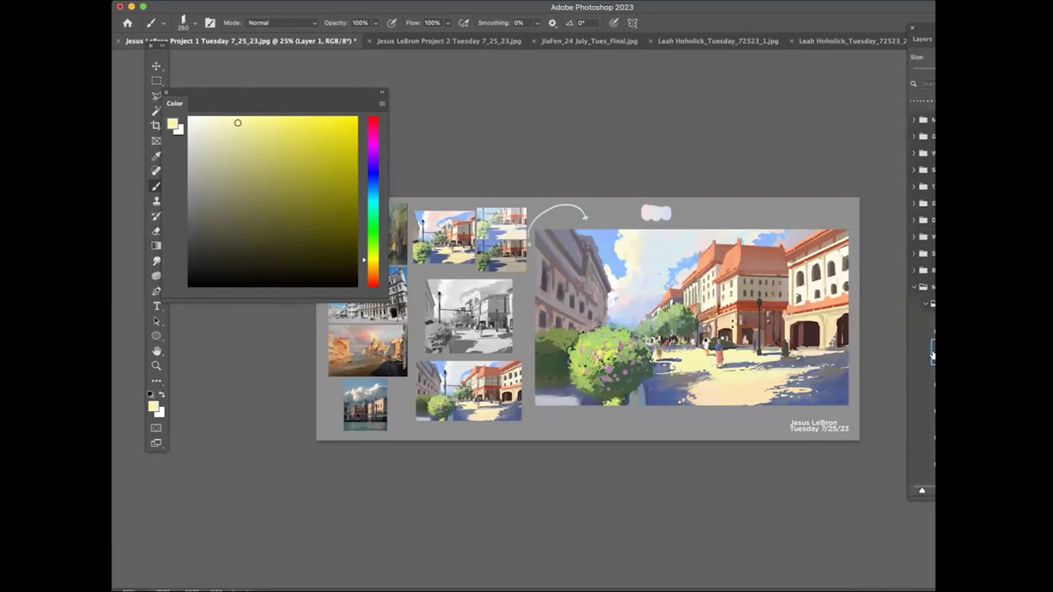
pyautogui.click(983, 39)
pyautogui.click(921, 182)
pyautogui.keyDown('alt'); pyautogui.click(597, 391); pyautogui.keyUp('alt')
pyautogui.press(']')
pyautogui.press(']')
pyautogui.press(']')
pyautogui.press(']')
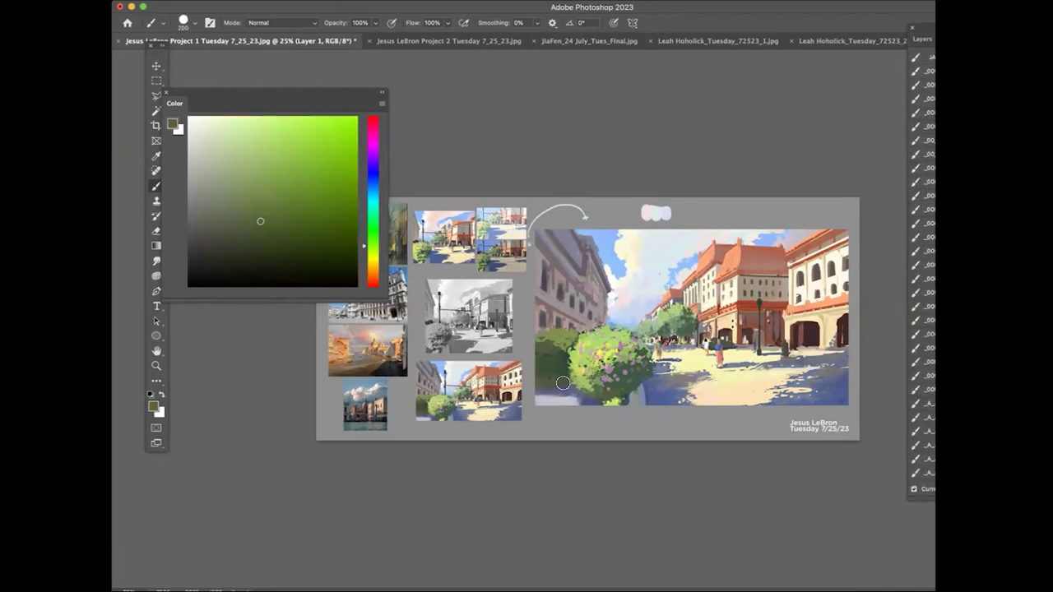
# Enlarge the brush to 300 px and paint sampled greens between the dark hedge and the round bush, merging them into one mass
pyautogui.keyDown('alt'); pyautogui.click(579, 368); pyautogui.keyUp('alt')
pyautogui.press(']')
pyautogui.press(']')
pyautogui.moveTo(567, 369)
pyautogui.mouseDown()
pyautogui.moveTo(578, 382)
pyautogui.moveTo(568, 381)
pyautogui.moveTo(567, 345)
pyautogui.moveTo(571, 394)
pyautogui.moveTo(554, 399)
pyautogui.moveTo(549, 390)
pyautogui.moveTo(589, 381)
pyautogui.moveTo(587, 362)
pyautogui.moveTo(545, 354)
pyautogui.moveTo(567, 347)
pyautogui.mouseUp()
pyautogui.keyDown('alt'); pyautogui.click(554, 374); pyautogui.keyUp('alt')
pyautogui.keyDown('alt'); pyautogui.click(585, 382); pyautogui.keyUp('alt')
pyautogui.keyDown('alt'); pyautogui.click(601, 392); pyautogui.keyUp('alt')
pyautogui.keyDown('alt'); pyautogui.click(591, 400); pyautogui.keyUp('alt')
pyautogui.keyDown('alt'); pyautogui.click(552, 358); pyautogui.keyUp('alt')
pyautogui.keyDown('alt'); pyautogui.click(571, 362); pyautogui.keyUp('alt')
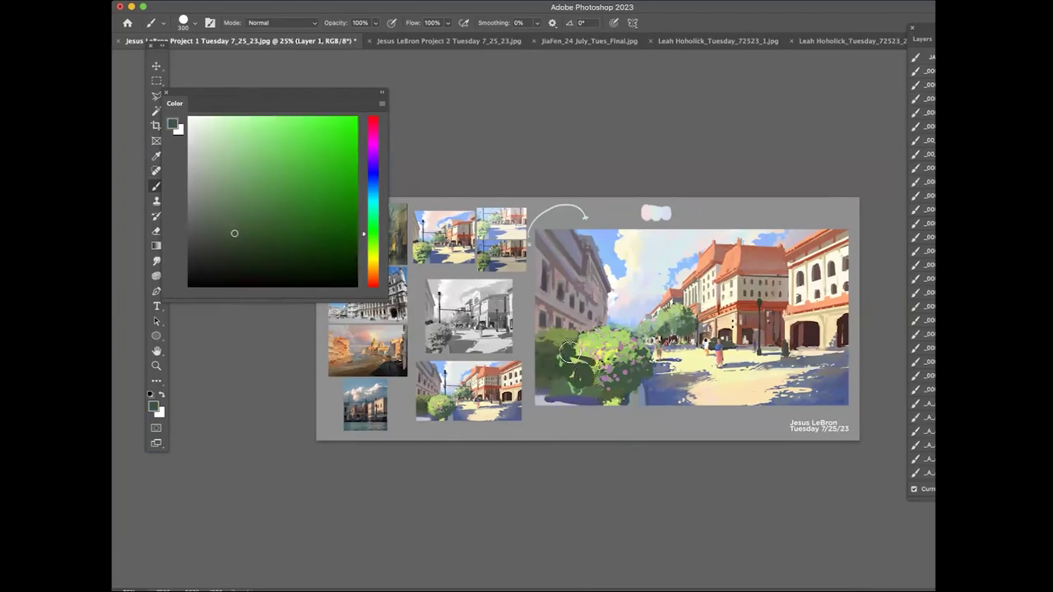
# Reshape the merged hedge with sampled leaf greens and trim its top edge with the pale blue of the distance
pyautogui.keyDown('alt'); pyautogui.click(552, 354); pyautogui.keyUp('alt')
pyautogui.keyDown('alt'); pyautogui.click(548, 349); pyautogui.keyUp('alt')
pyautogui.moveTo(601, 388)
pyautogui.mouseDown()
pyautogui.moveTo(618, 370)
pyautogui.moveTo(636, 390)
pyautogui.mouseUp()
pyautogui.keyDown('alt'); pyautogui.click(625, 324); pyautogui.keyUp('alt')
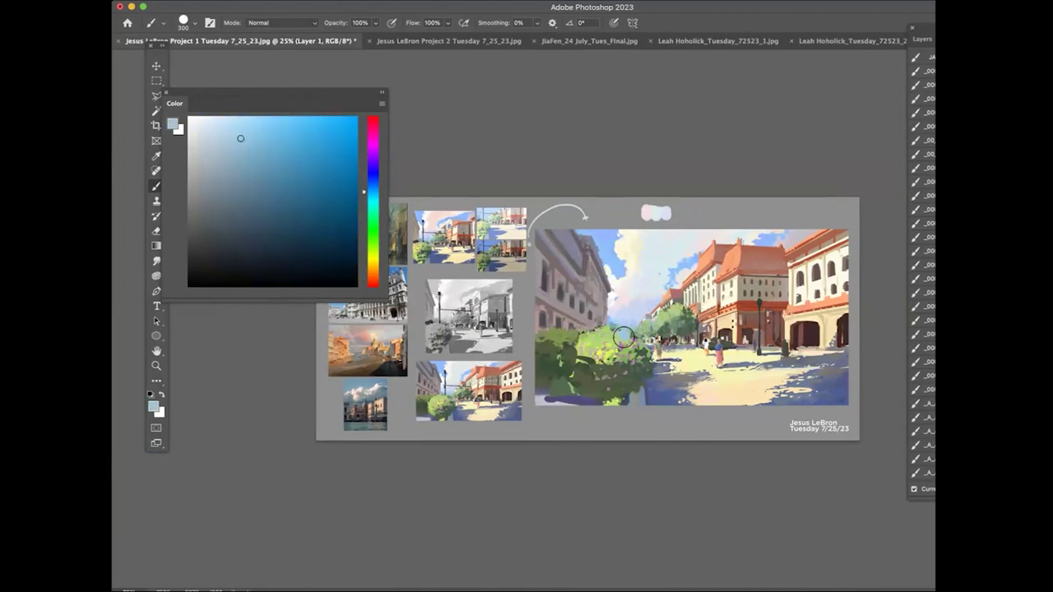
pyautogui.keyDown('alt'); pyautogui.click(573, 345); pyautogui.keyUp('alt')
pyautogui.keyDown('alt'); pyautogui.click(568, 355); pyautogui.keyUp('alt')
pyautogui.moveTo(583, 360); pyautogui.dragTo(559, 387)
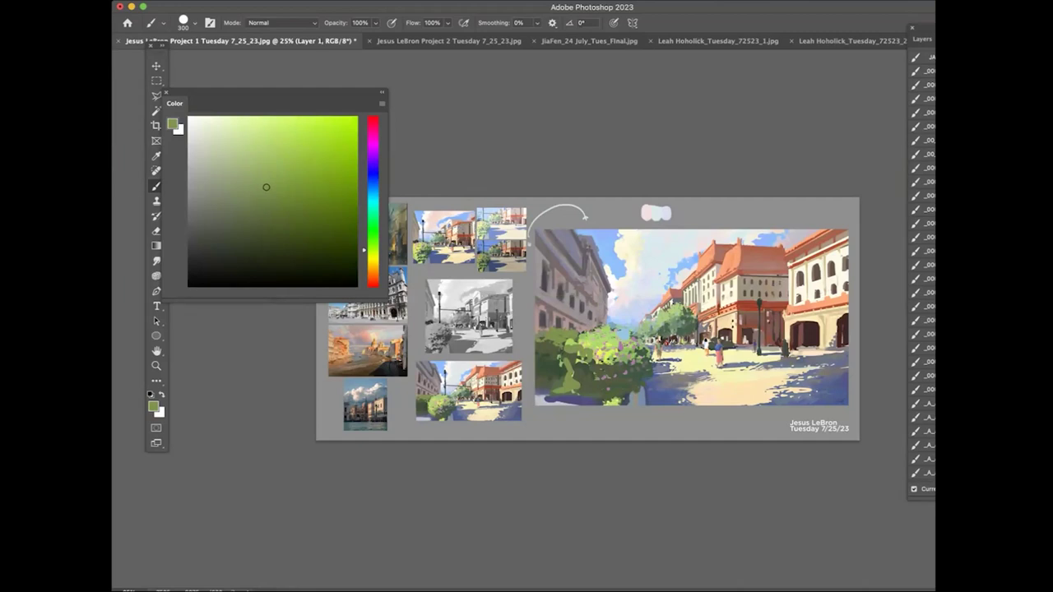
# Switch to the stormy sea painting sheet among the open documents and move the Color panel clear of its reference images
pyautogui.moveTo(933, 29)
pyautogui.mouseDown()
pyautogui.moveTo(946, 80)
pyautogui.moveTo(937, 69)
pyautogui.mouseUp()
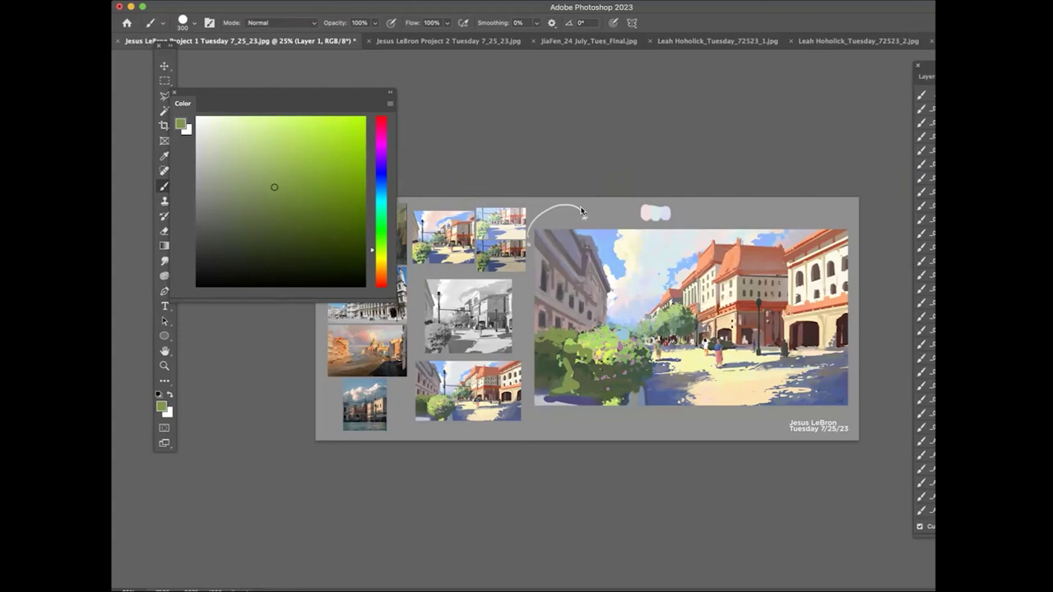
pyautogui.moveTo(581, 211); pyautogui.dragTo(586, 217)
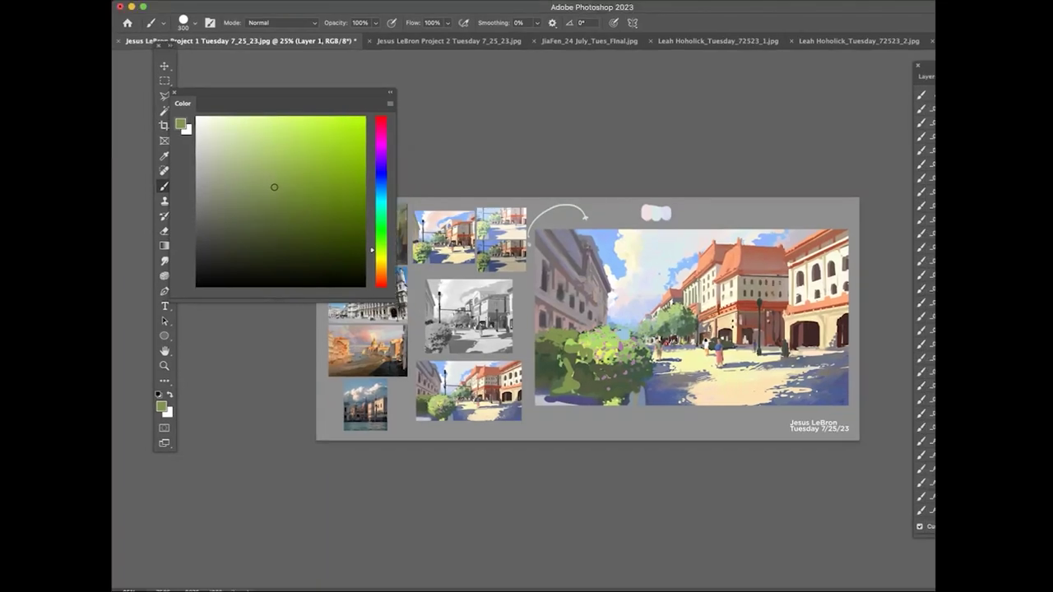
pyautogui.click(1048, 41)
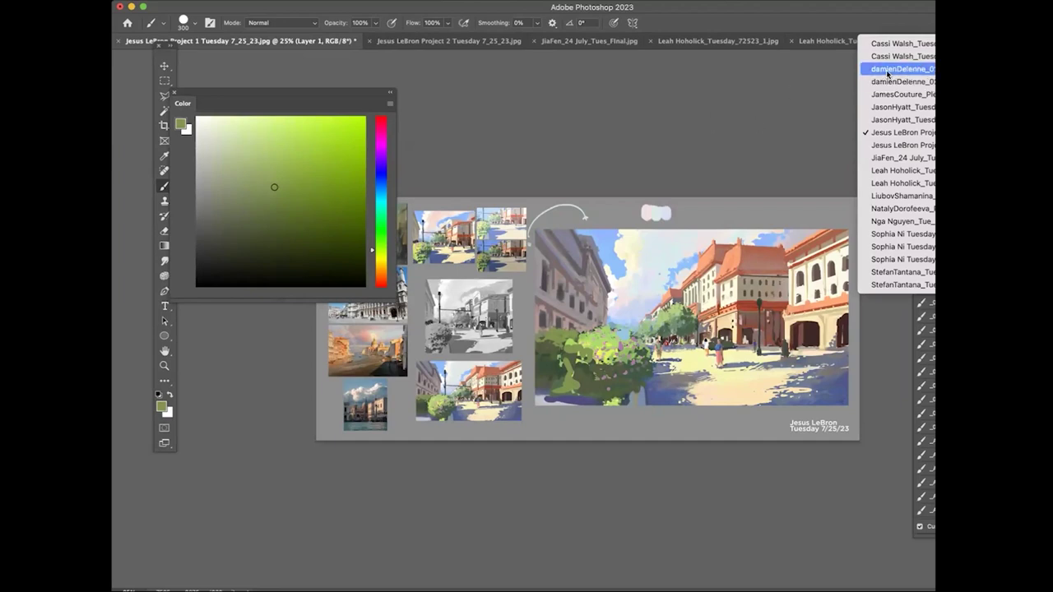
pyautogui.click(717, 91)
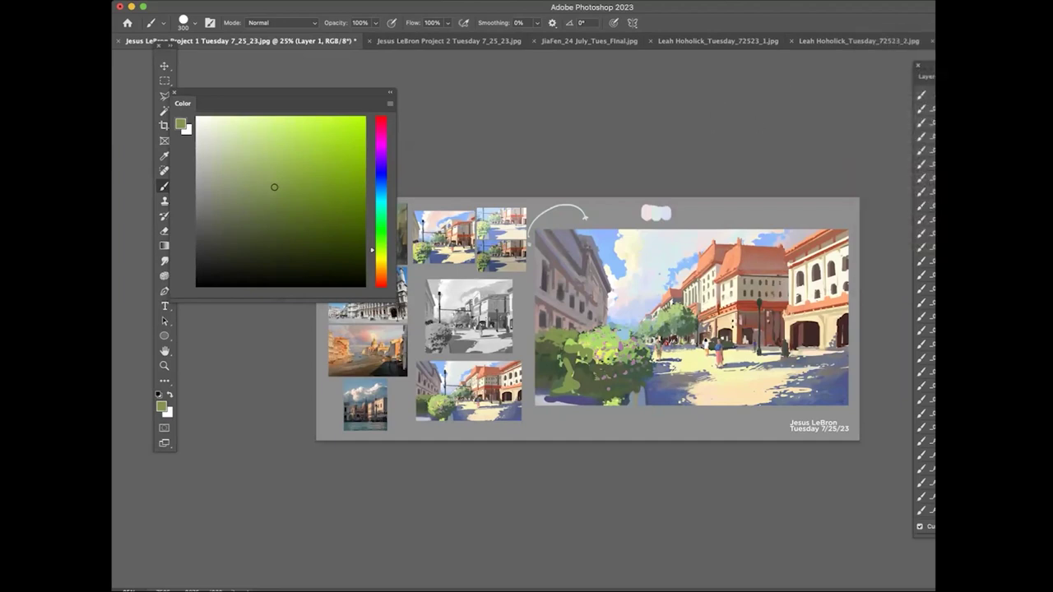
pyautogui.click(932, 41)
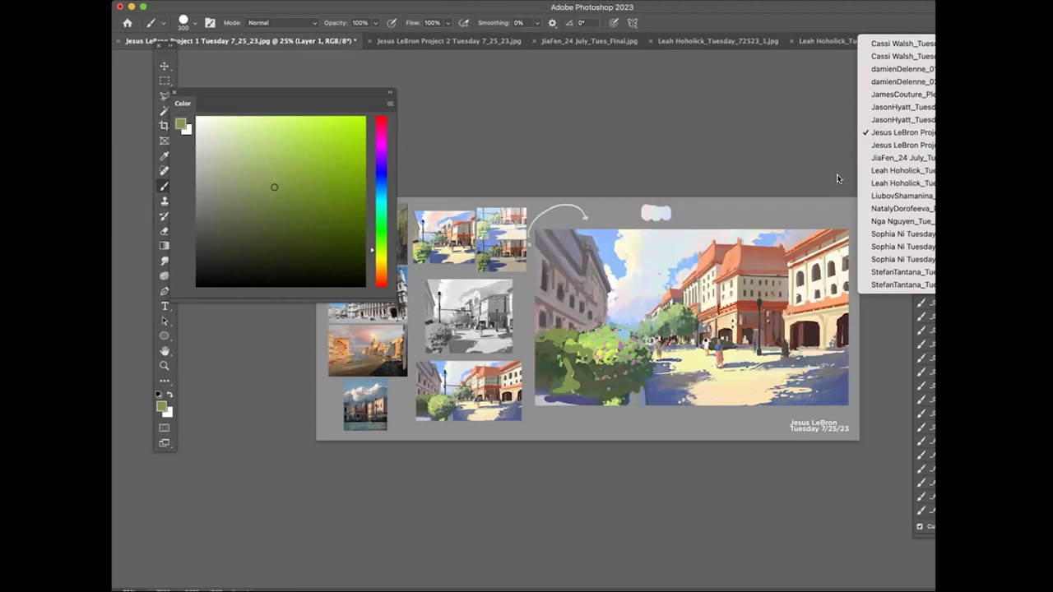
pyautogui.click(886, 235)
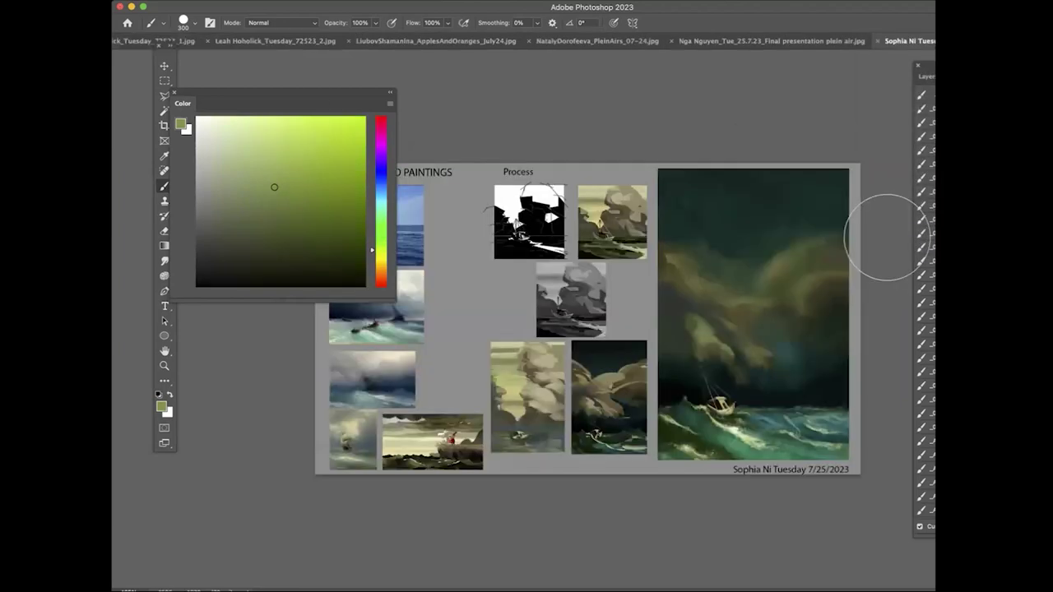
pyautogui.moveTo(272, 97); pyautogui.dragTo(211, 57)
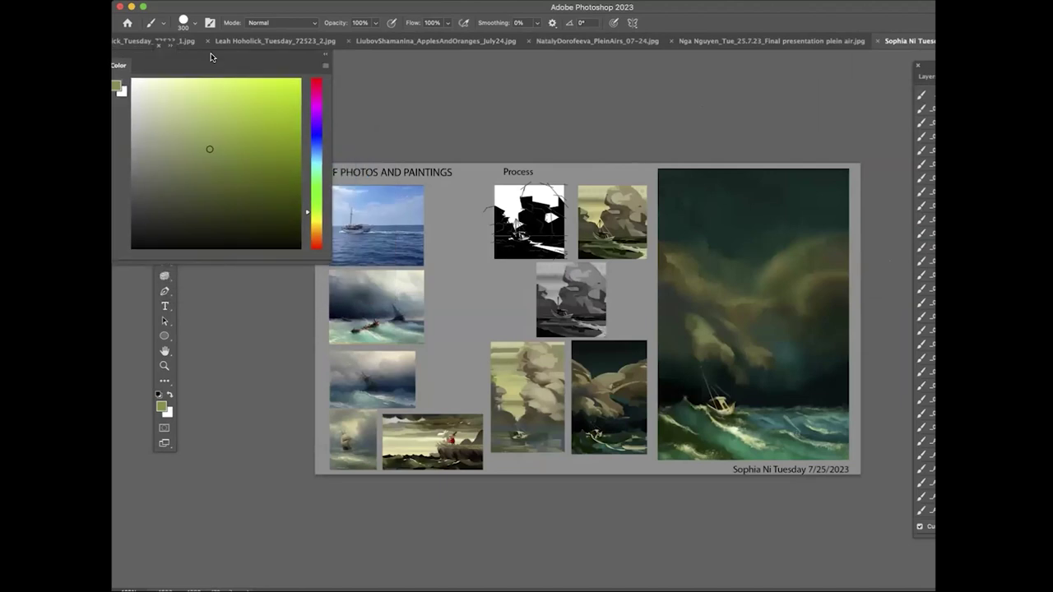
# Display the stormy sea sheet full screen without the interface and reduce the brush to 70 px
pyautogui.press('f')
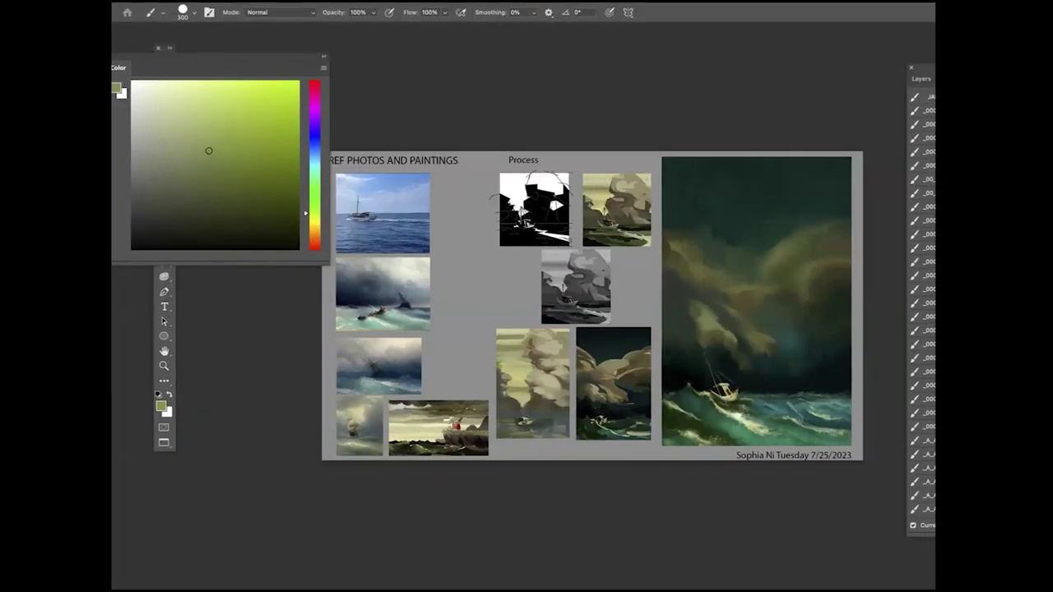
pyautogui.press('f')
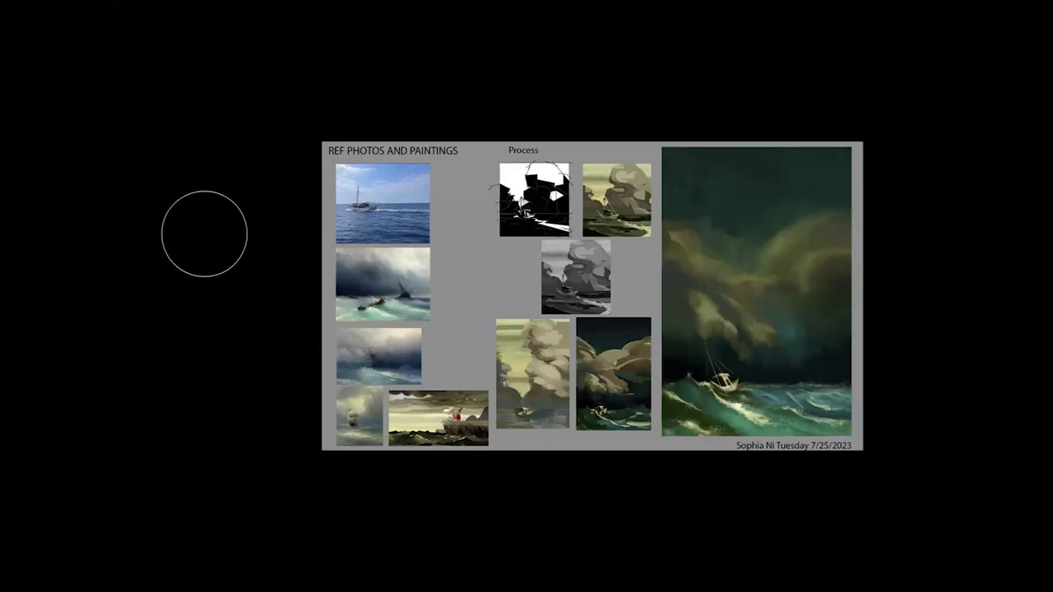
pyautogui.press('[')
pyautogui.press('[')
pyautogui.press('[')
pyautogui.press('[')
pyautogui.press('[')
pyautogui.press('[')
pyautogui.press('[')
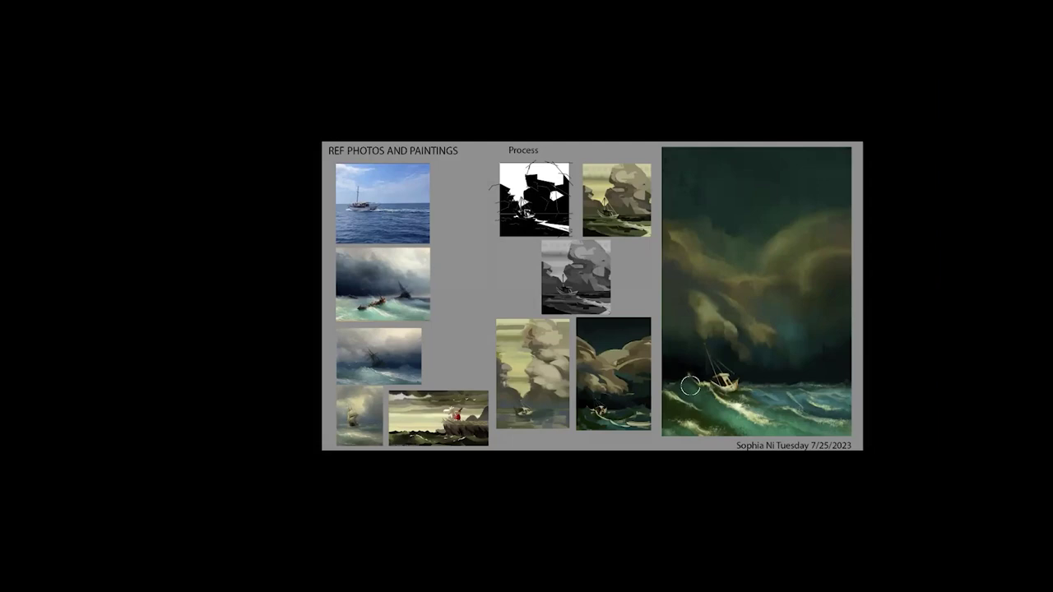
# Examine the reference images, process studies and final boat painting up close, restoring the standard screen mode
pyautogui.hotkey('ctrl', '+')
pyautogui.hotkey('ctrl', '+')
pyautogui.hotkey('ctrl', '-')
pyautogui.hotkey('ctrl', '-')
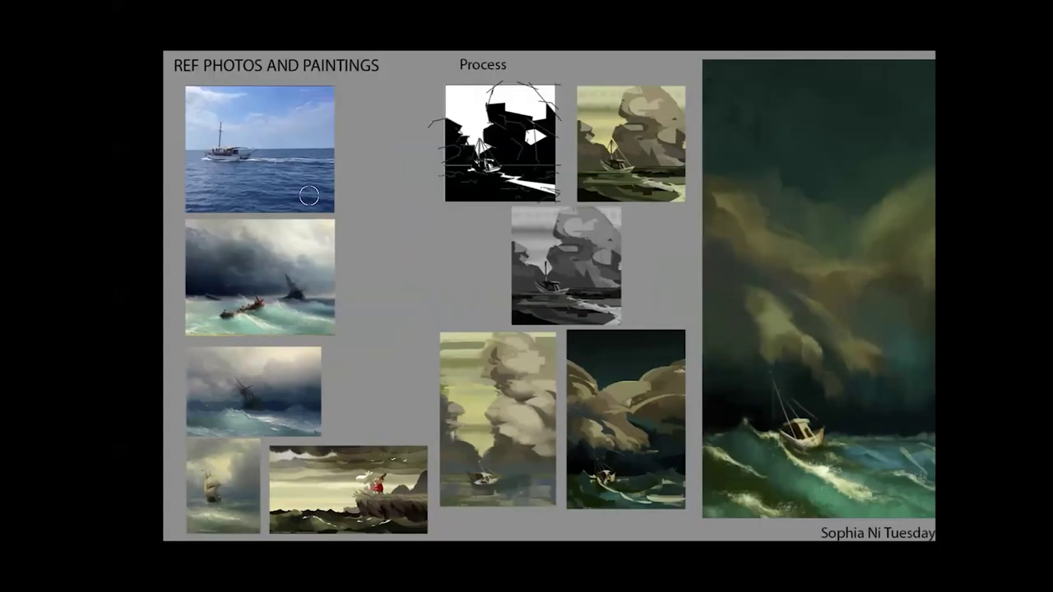
pyautogui.hotkey('ctrl', '-')
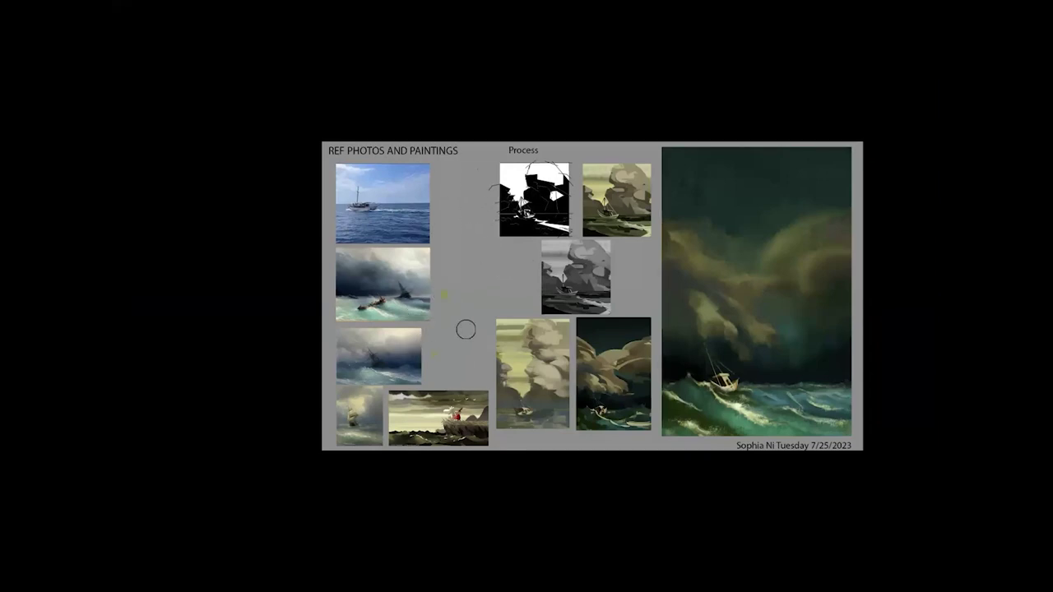
pyautogui.press('f')
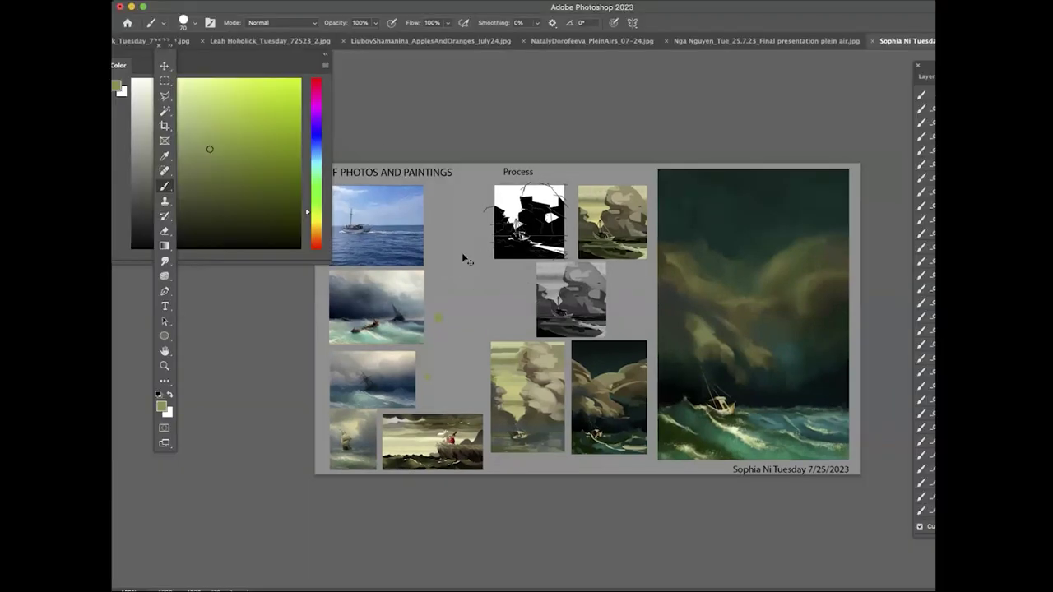
pyautogui.press('super+plus')
pyautogui.moveTo(427, 269); pyautogui.dragTo(585, 227)
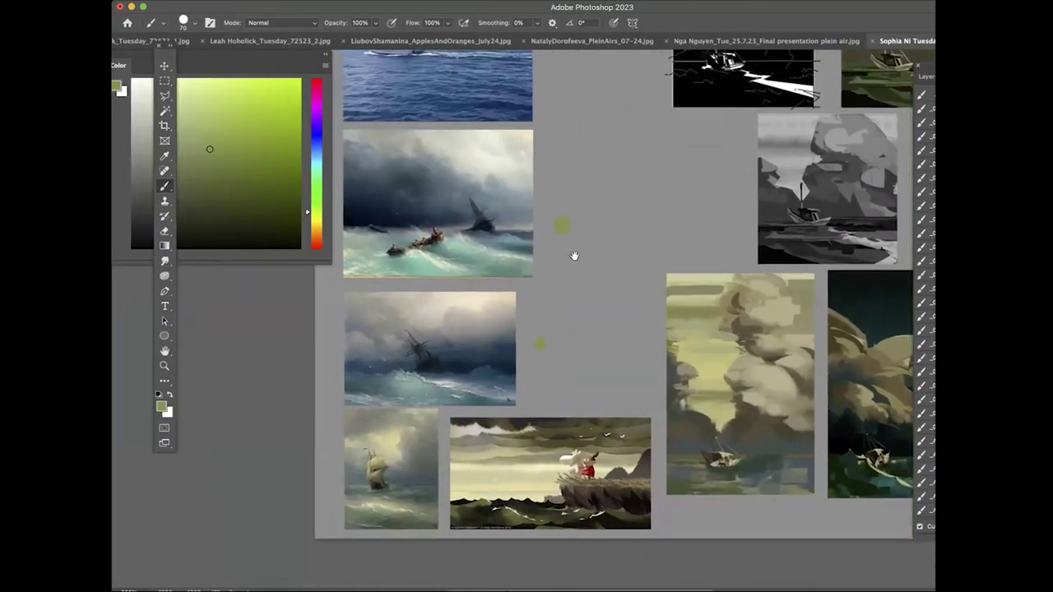
pyautogui.hscroll(5, 576, 255)
pyautogui.hscroll(6, 601, 261)
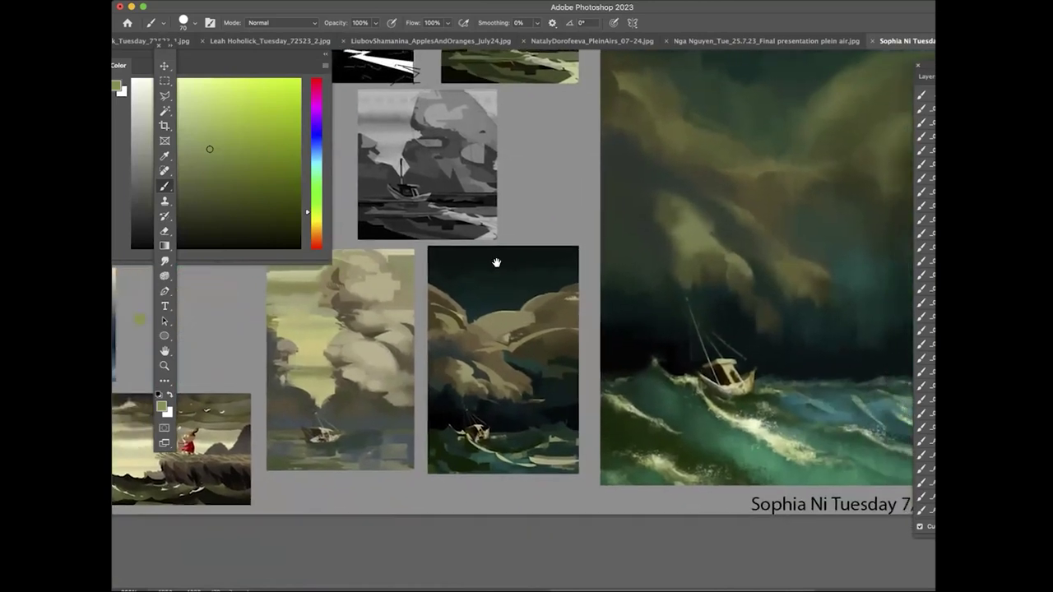
pyautogui.press('super+minus')
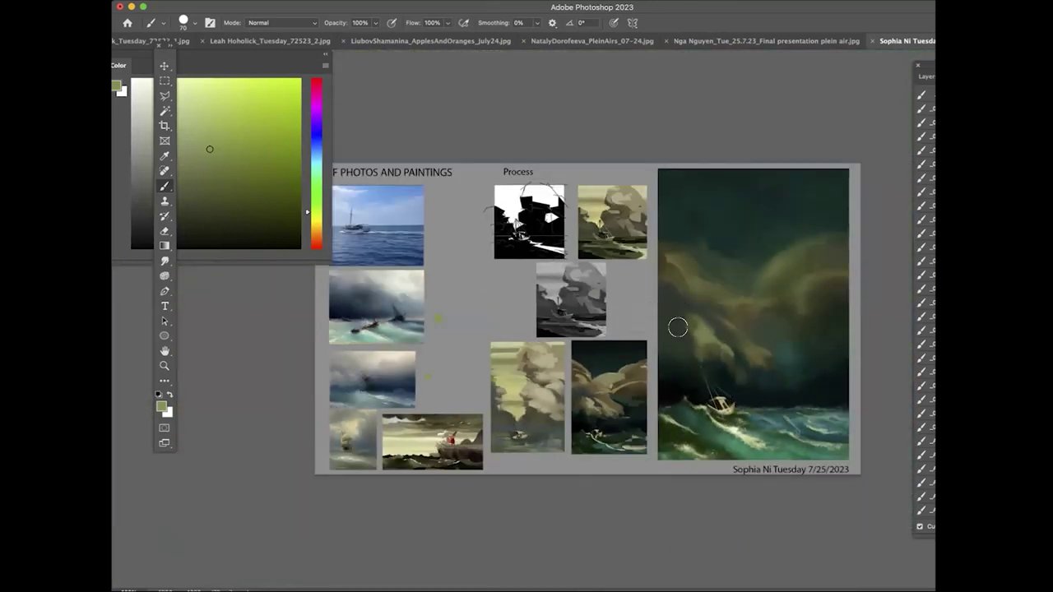
pyautogui.scroll(3, 594, 320)
pyautogui.scroll(-3, 605, 350)
pyautogui.hscroll(2, 605, 349)
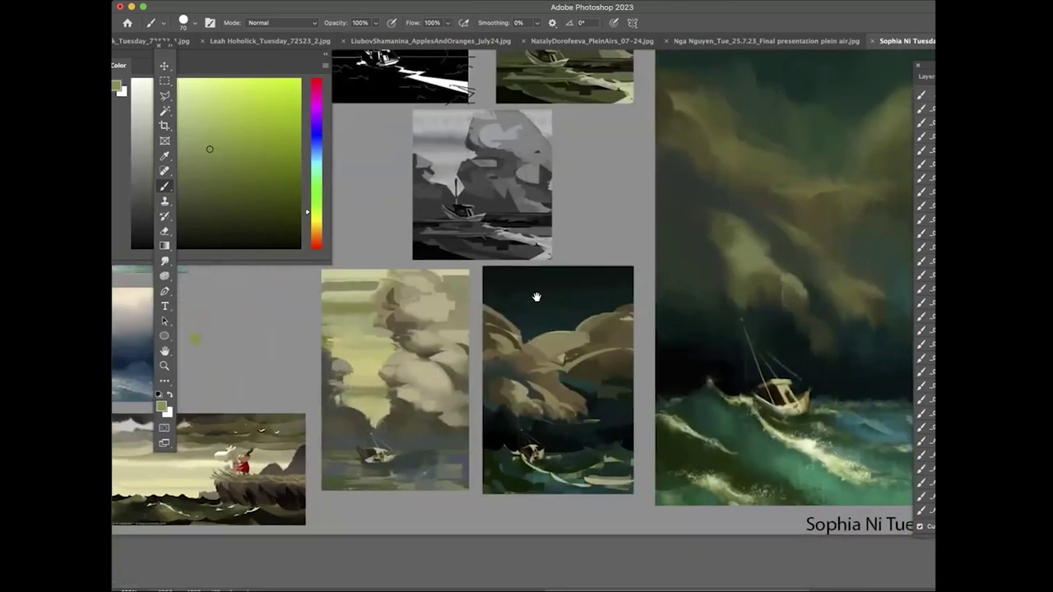
pyautogui.scroll(-1, 509, 386)
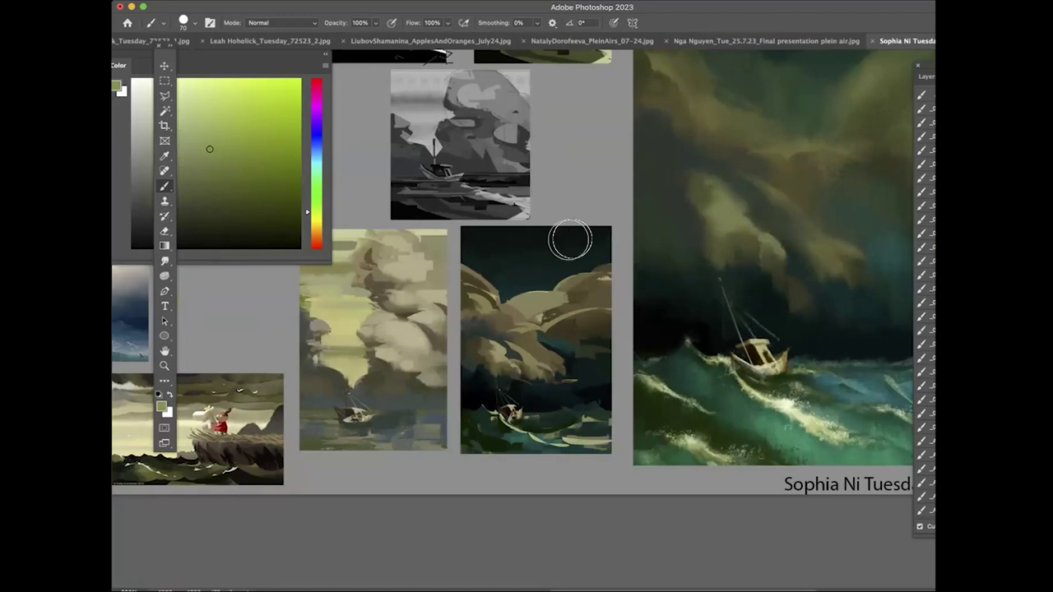
# Mark four spots around the lower cloud edges of the dark process study with a smaller brush in bright yellow-green
pyautogui.press('super+minus')
pyautogui.scroll(5, 625, 412)
pyautogui.click(285, 80)
pyautogui.press('[')
pyautogui.press('[')
pyautogui.press('[')
pyautogui.press('[')
pyautogui.press('[')
pyautogui.press('[')
pyautogui.press('[')
pyautogui.moveTo(616, 384); pyautogui.dragTo(635, 387)
pyautogui.moveTo(554, 414); pyautogui.dragTo(575, 423)
pyautogui.press('[')
pyautogui.moveTo(589, 386); pyautogui.dragTo(591, 399)
pyautogui.click(597, 434)
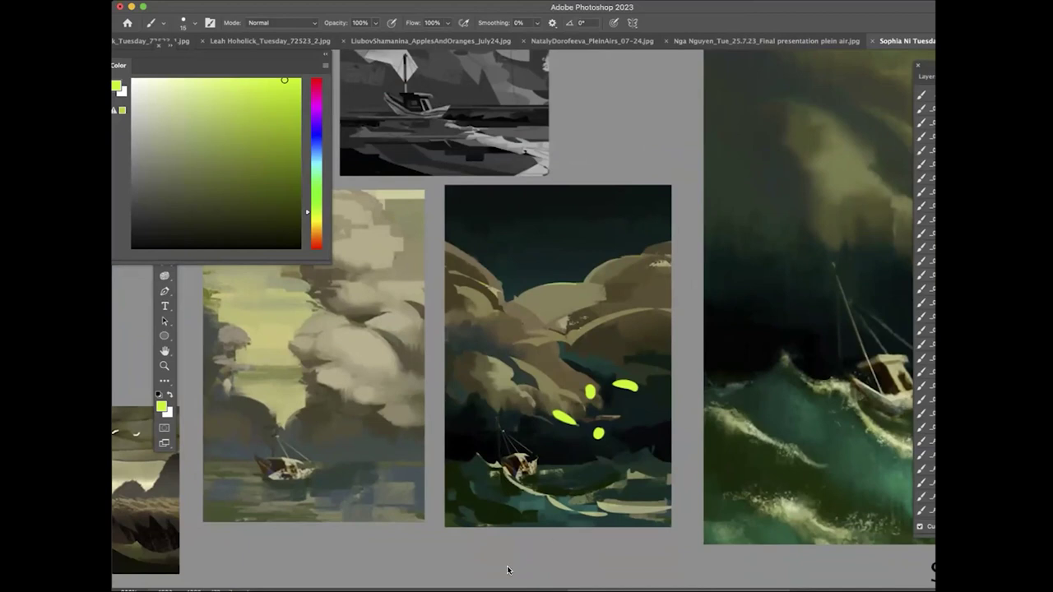
# Undo the four yellow-green marks on the dark process study and bring the final painting into view
pyautogui.press('super+z')
pyautogui.press('super+z')
pyautogui.press('super+z')
pyautogui.press('super+z')
pyautogui.moveTo(546, 315)
pyautogui.mouseDown()
pyautogui.moveTo(210, 378)
pyautogui.moveTo(538, 316)
pyautogui.mouseUp()
pyautogui.press('super+minus')
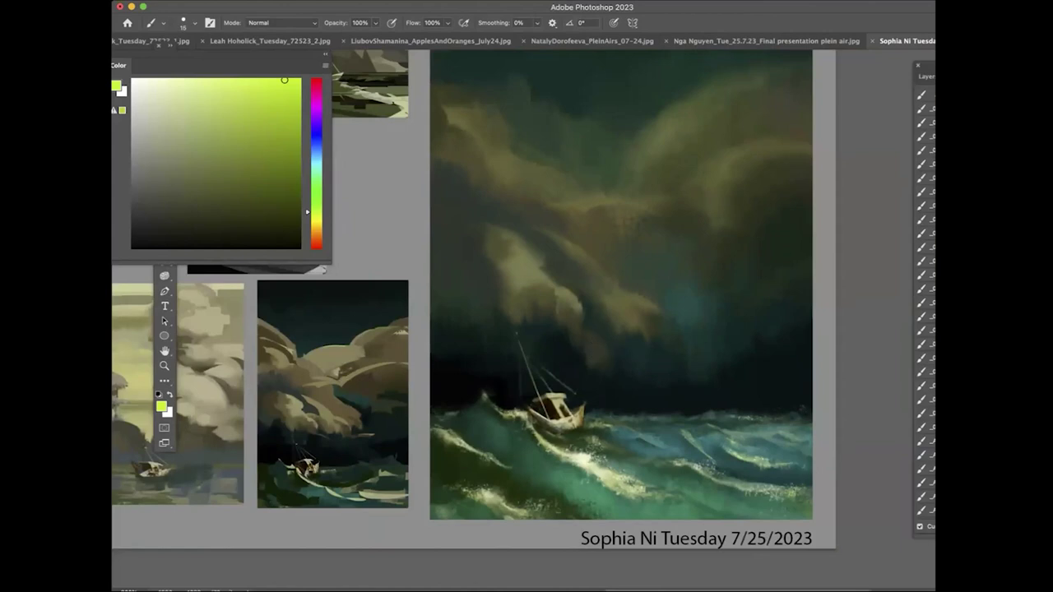
# Choose a tall, rough-edged brush preset at 80 px and sample a dark grey-green from the clouds above the boat
pyautogui.click(970, 76)
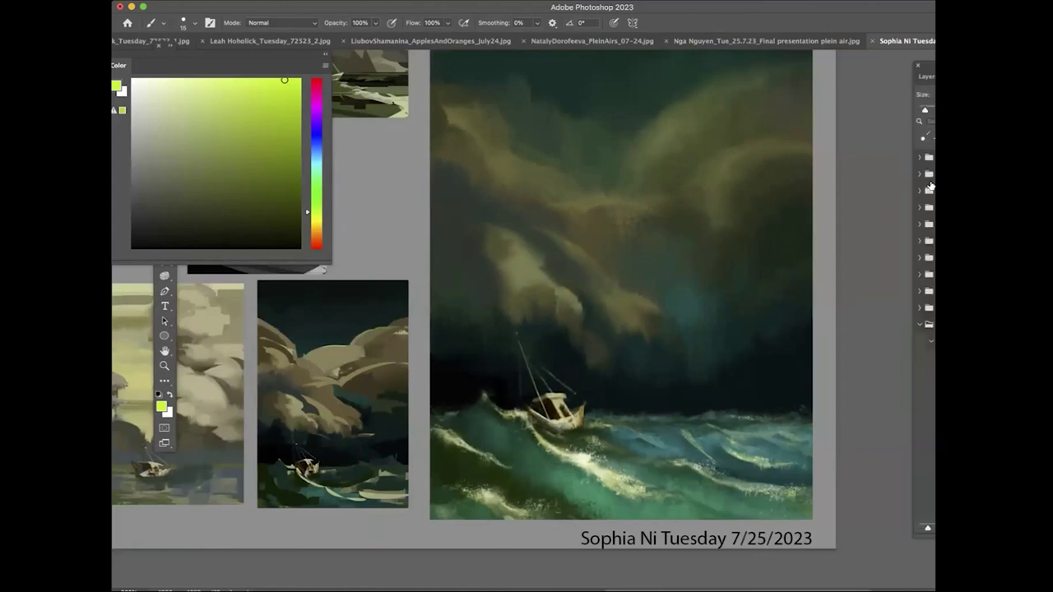
pyautogui.scroll(-10, 924, 304)
pyautogui.click(923, 233)
pyautogui.keyDown('alt'); pyautogui.click(544, 349); pyautogui.keyUp('alt')
pyautogui.keyDown('alt'); pyautogui.click(487, 299); pyautogui.keyUp('alt')
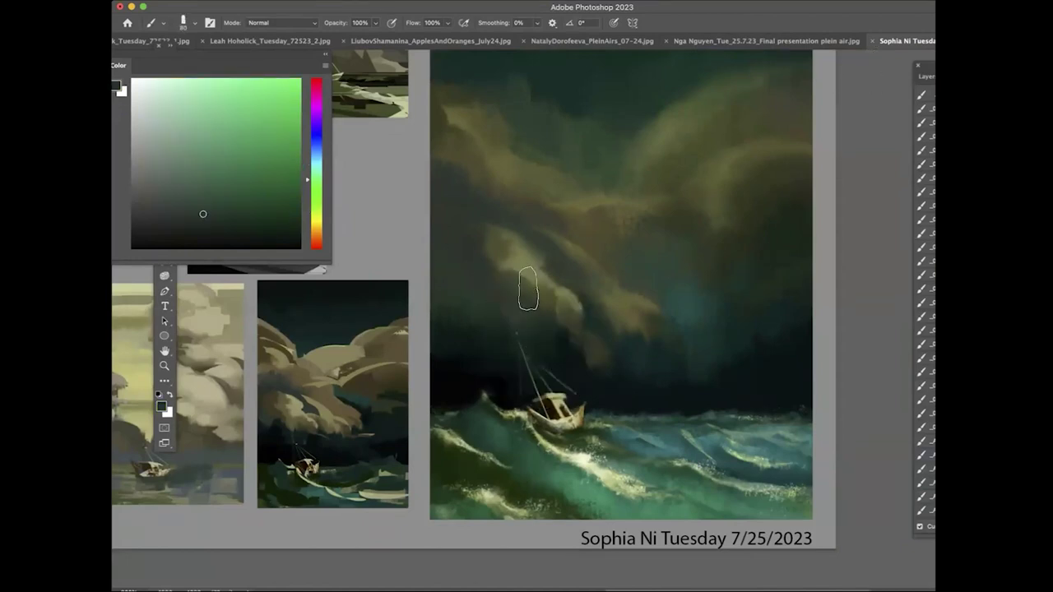
# Soften the pale cloud above the boat's mast with sampled dark and olive tones, blending its edges into the surrounding sky
pyautogui.keyDown('alt'); pyautogui.click(527, 289); pyautogui.keyUp('alt')
pyautogui.keyDown('alt'); pyautogui.click(594, 388); pyautogui.keyUp('alt')
pyautogui.keyDown('alt'); pyautogui.click(580, 372); pyautogui.keyUp('alt')
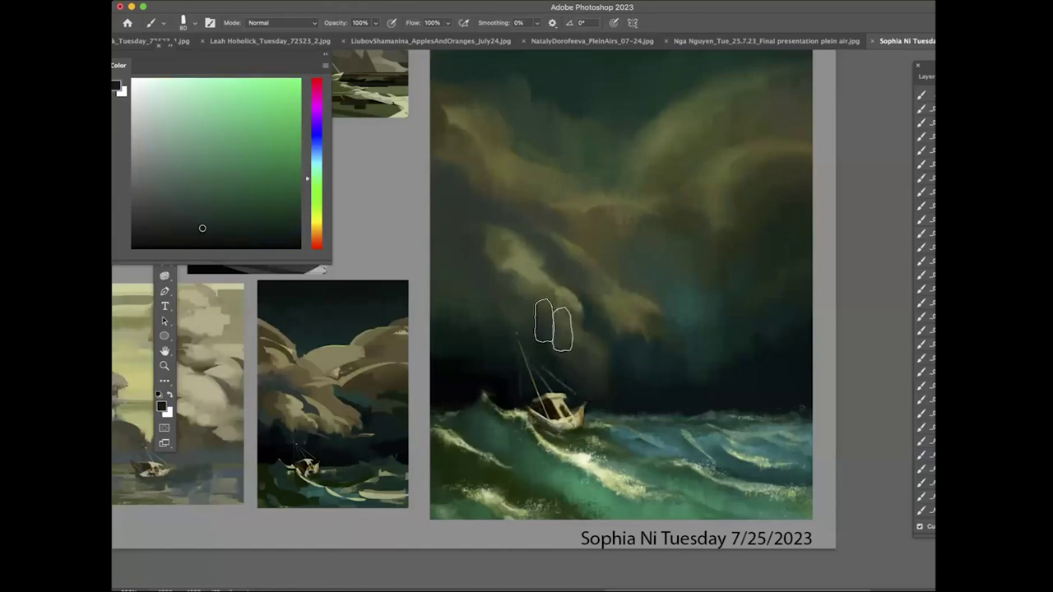
pyautogui.keyDown('alt'); pyautogui.click(531, 262); pyautogui.keyUp('alt')
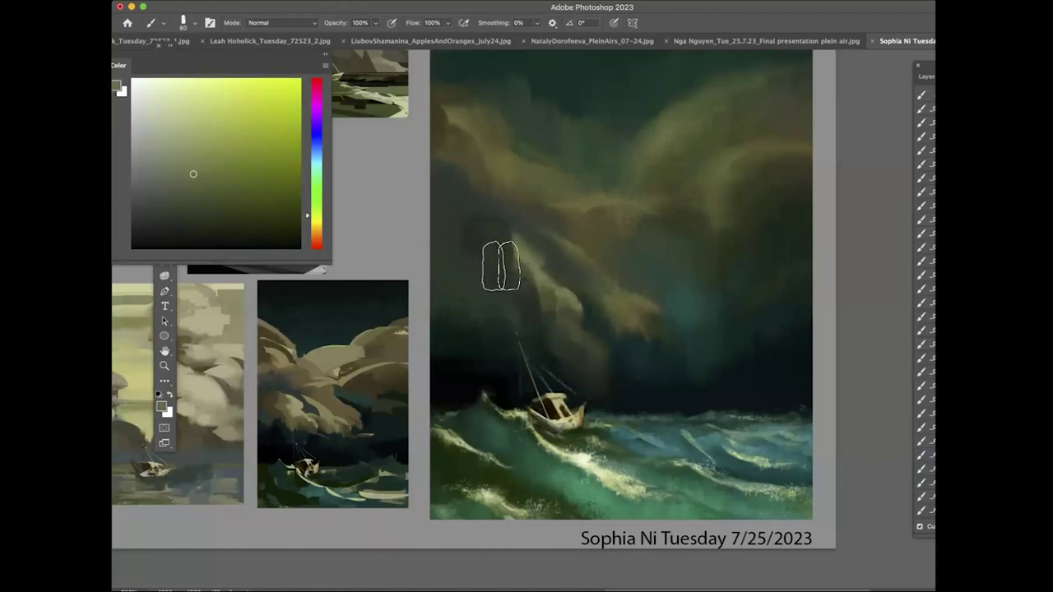
pyautogui.keyDown('alt'); pyautogui.click(462, 284); pyautogui.keyUp('alt')
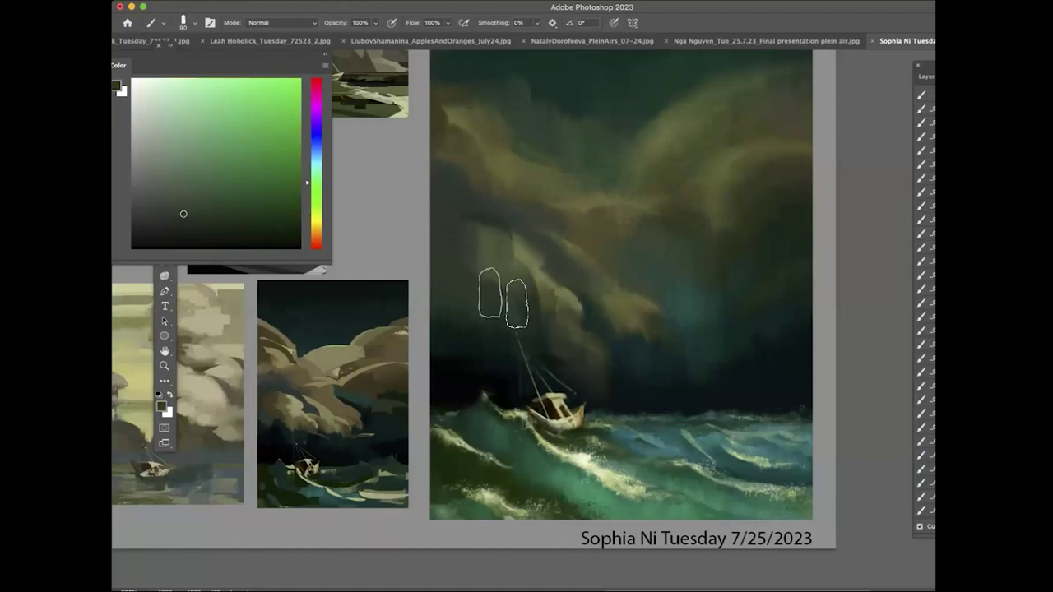
# Reshape the cloud tips to the right of the mast with sampled olive and dark teal, rounding their lower edges
pyautogui.keyDown('alt'); pyautogui.click(607, 382); pyautogui.keyUp('alt')
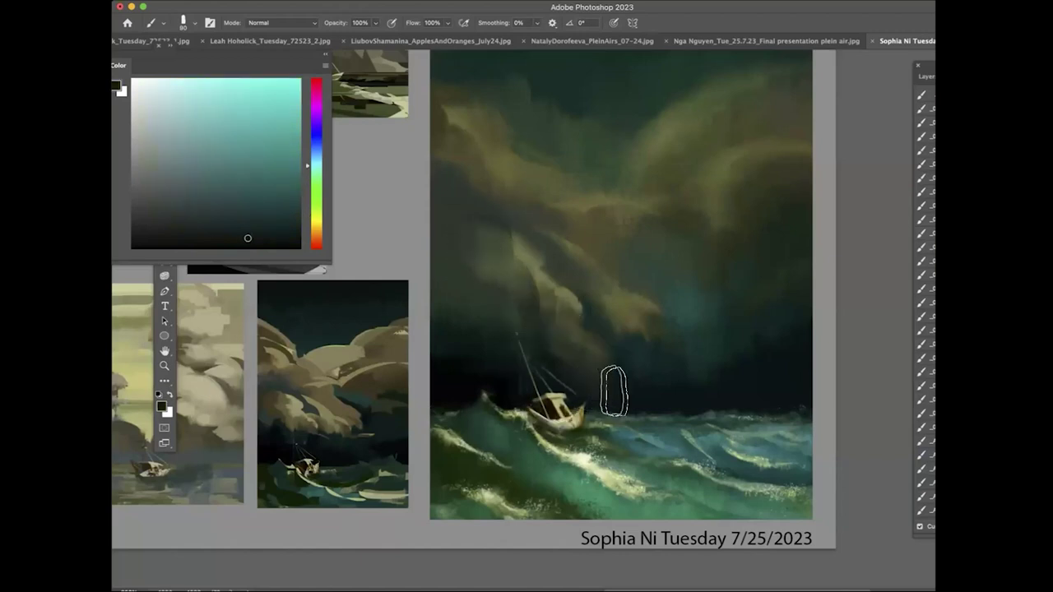
pyautogui.keyDown('alt'); pyautogui.click(639, 327); pyautogui.keyUp('alt')
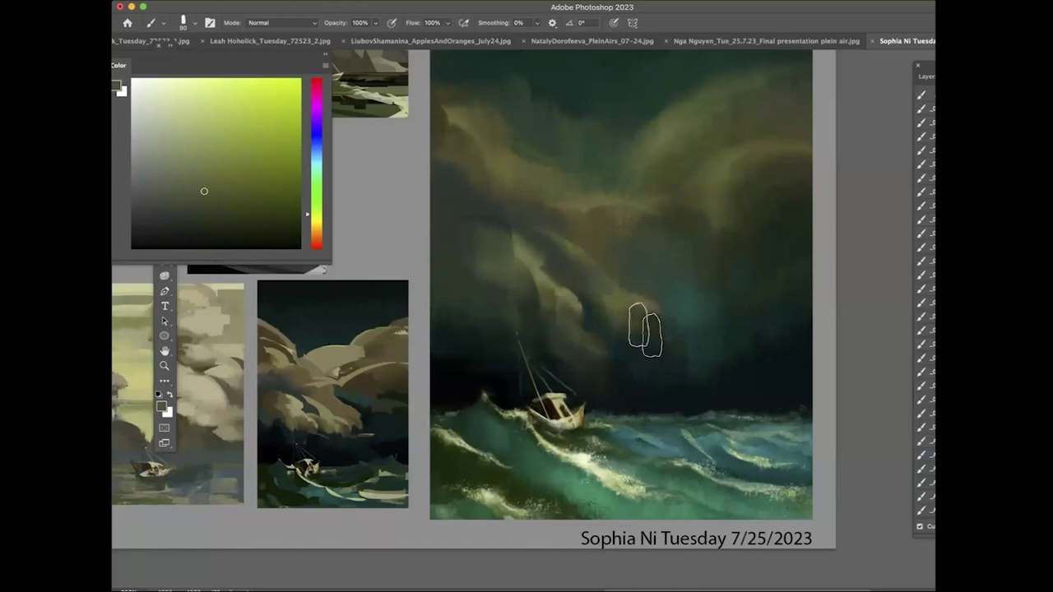
pyautogui.keyDown('alt'); pyautogui.click(671, 357); pyautogui.keyUp('alt')
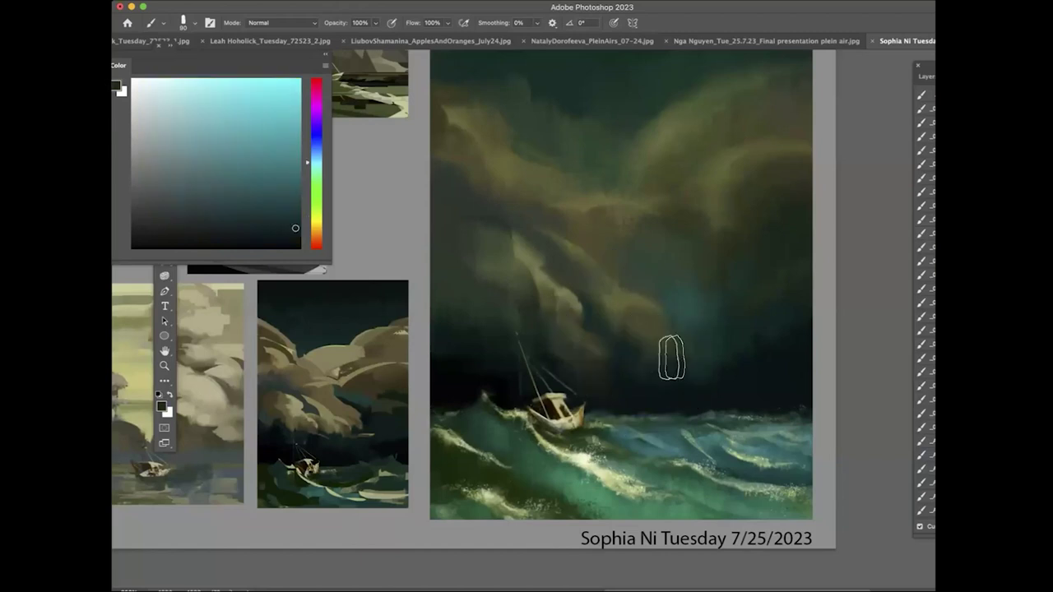
pyautogui.keyDown('alt'); pyautogui.click(687, 275); pyautogui.keyUp('alt')
pyautogui.keyDown('alt'); pyautogui.click(649, 359); pyautogui.keyUp('alt')
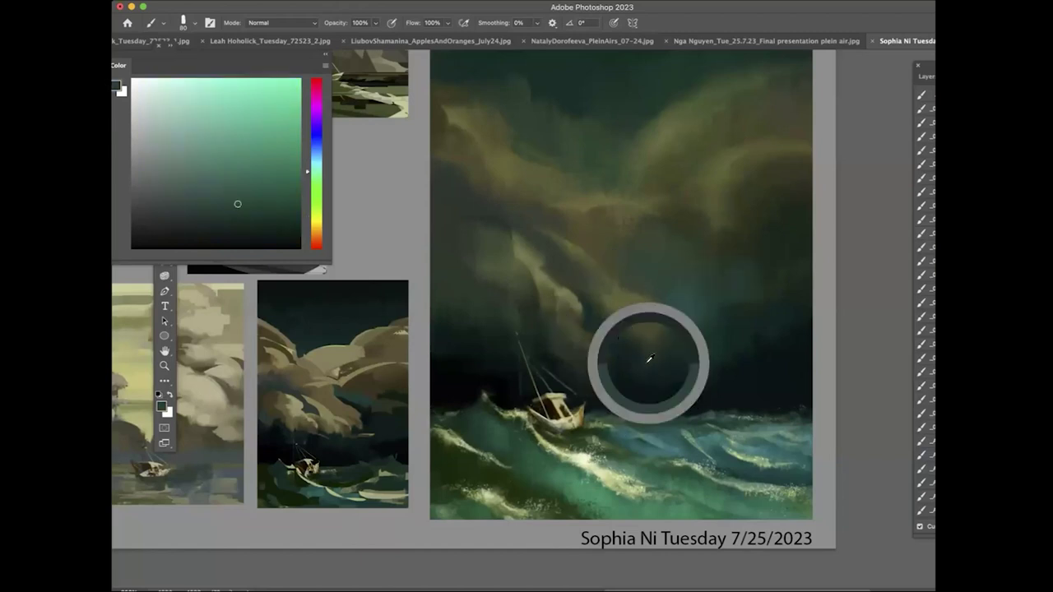
pyautogui.keyDown('alt'); pyautogui.click(620, 313); pyautogui.keyUp('alt')
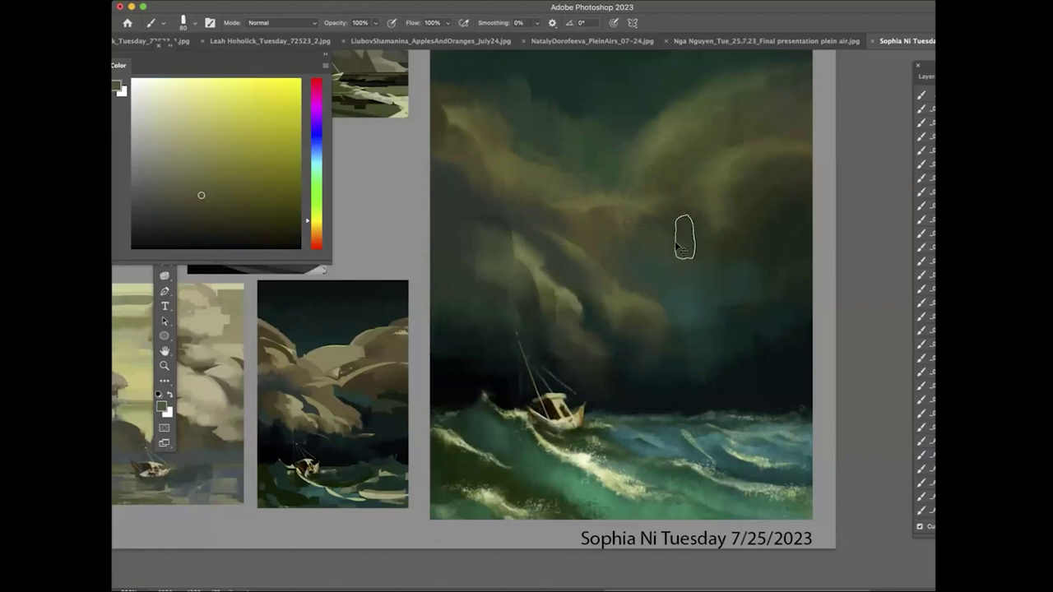
# Blend the right-hand cloud bank and central cloud shadows with sampled olive and dark green tones while viewing the whole sheet
pyautogui.press('super+minus')
pyautogui.keyDown('alt'); pyautogui.click(658, 356); pyautogui.keyUp('alt')
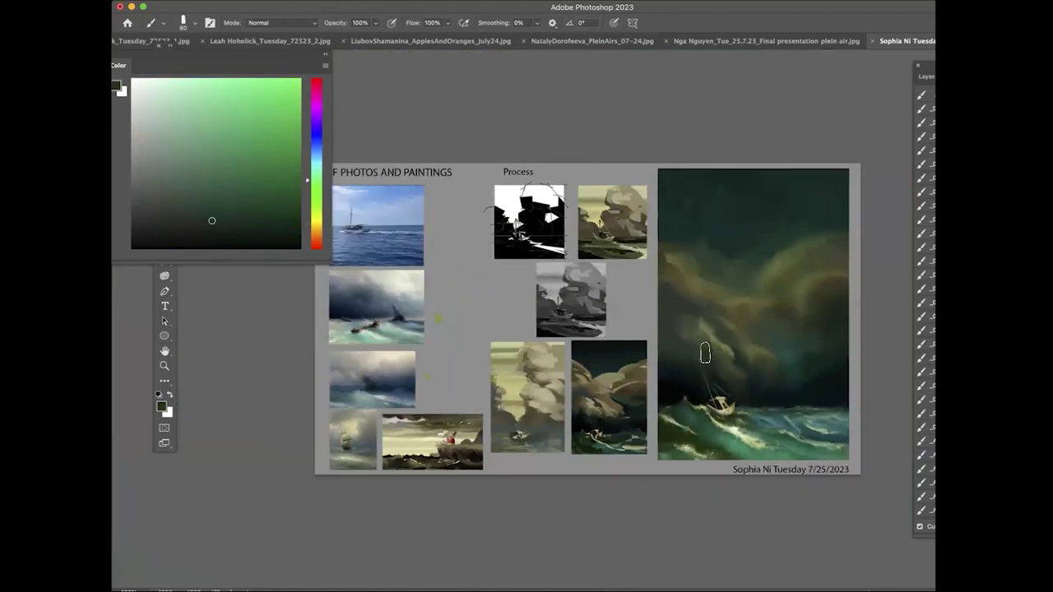
pyautogui.keyDown('alt'); pyautogui.click(828, 255); pyautogui.keyUp('alt')
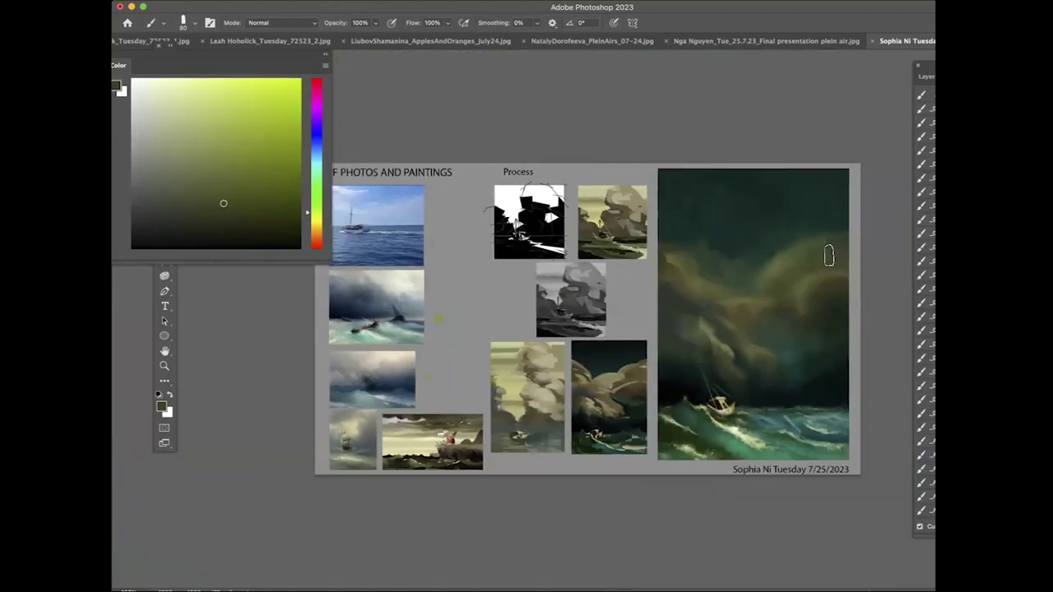
pyautogui.keyDown('alt'); pyautogui.click(805, 292); pyautogui.keyUp('alt')
pyautogui.keyDown('alt'); pyautogui.click(810, 285); pyautogui.keyUp('alt')
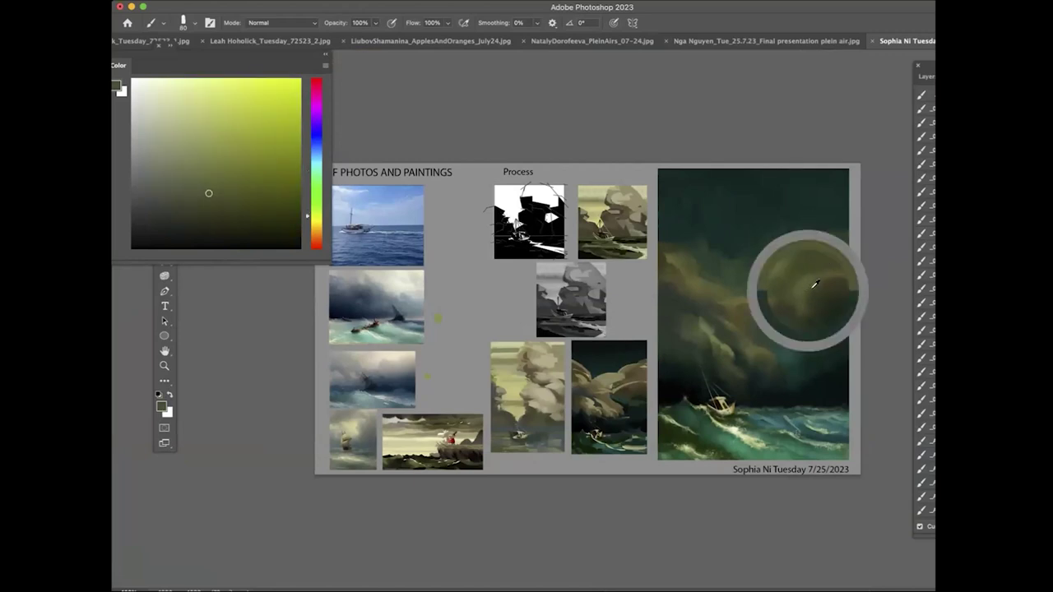
pyautogui.keyDown('alt'); pyautogui.click(795, 329); pyautogui.keyUp('alt')
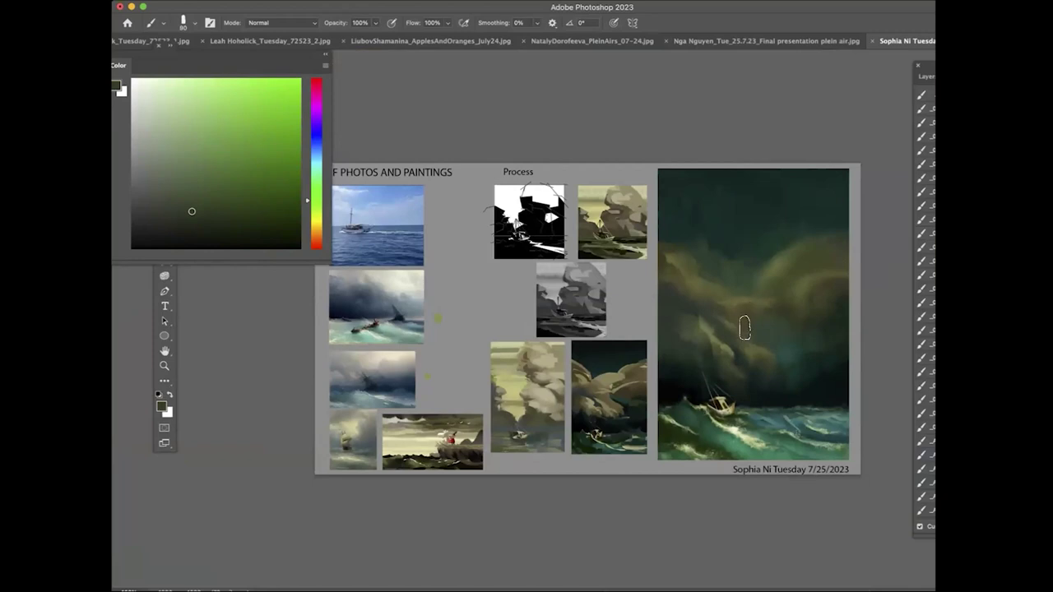
pyautogui.keyDown('alt'); pyautogui.click(699, 311); pyautogui.keyUp('alt')
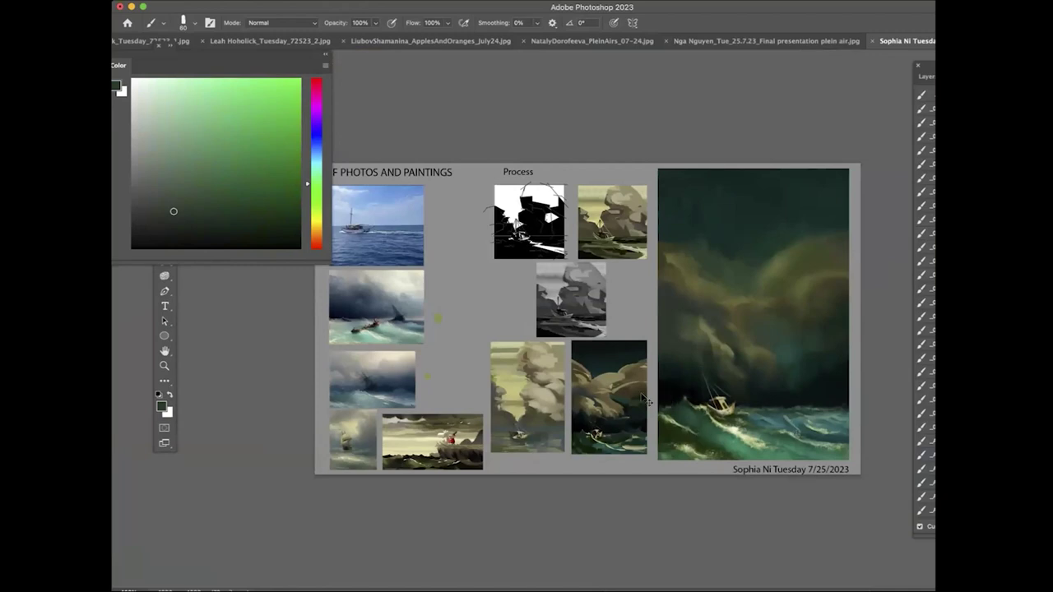
# Add a Levels adjustment layer over the stormy sea sheet and lower its white output level to 147
pyautogui.press('super+plus')
pyautogui.press('super+plus')
pyautogui.moveTo(474, 418); pyautogui.dragTo(529, 291)
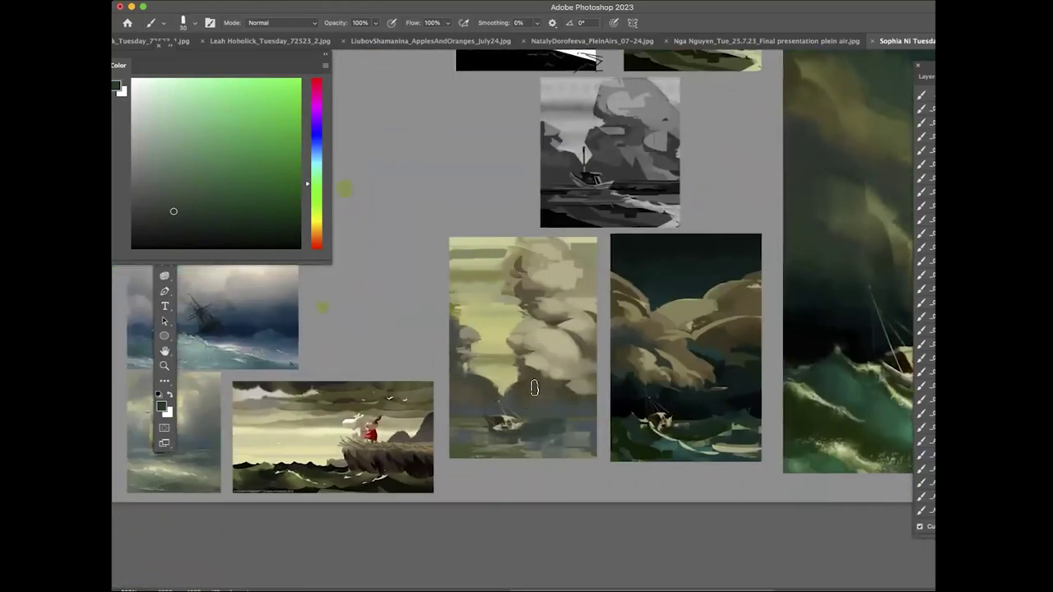
pyautogui.scroll(-3, 533, 388)
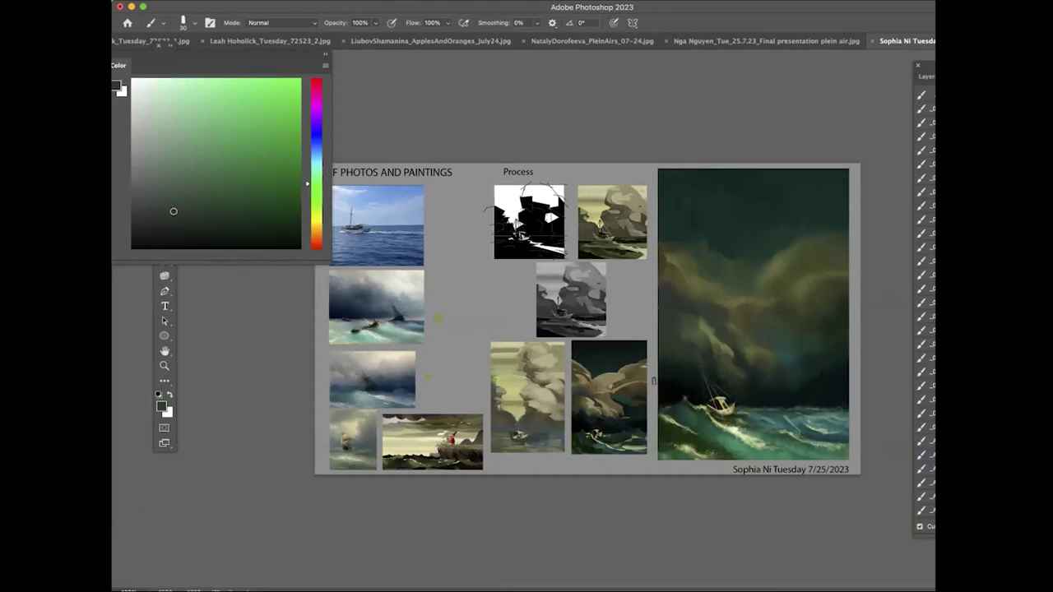
pyautogui.click(924, 76)
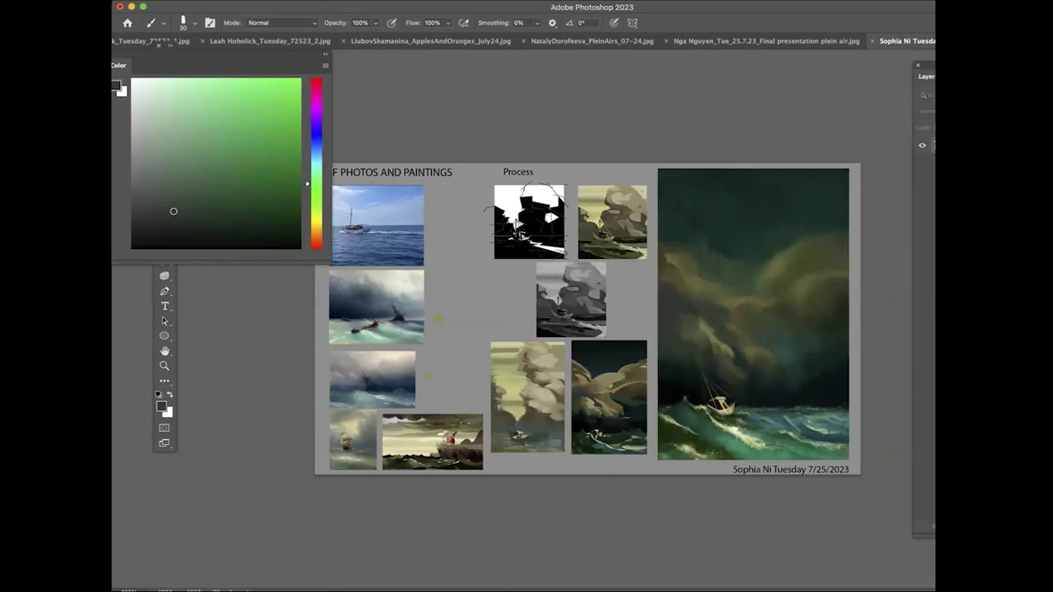
pyautogui.moveTo(928, 65); pyautogui.dragTo(928, 17)
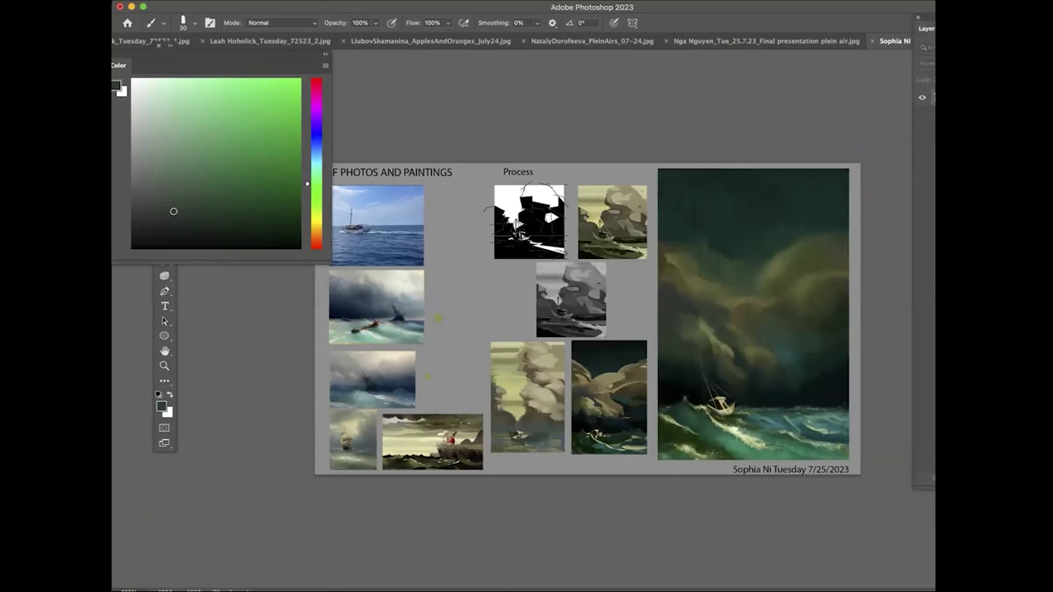
pyautogui.click(933, 403)
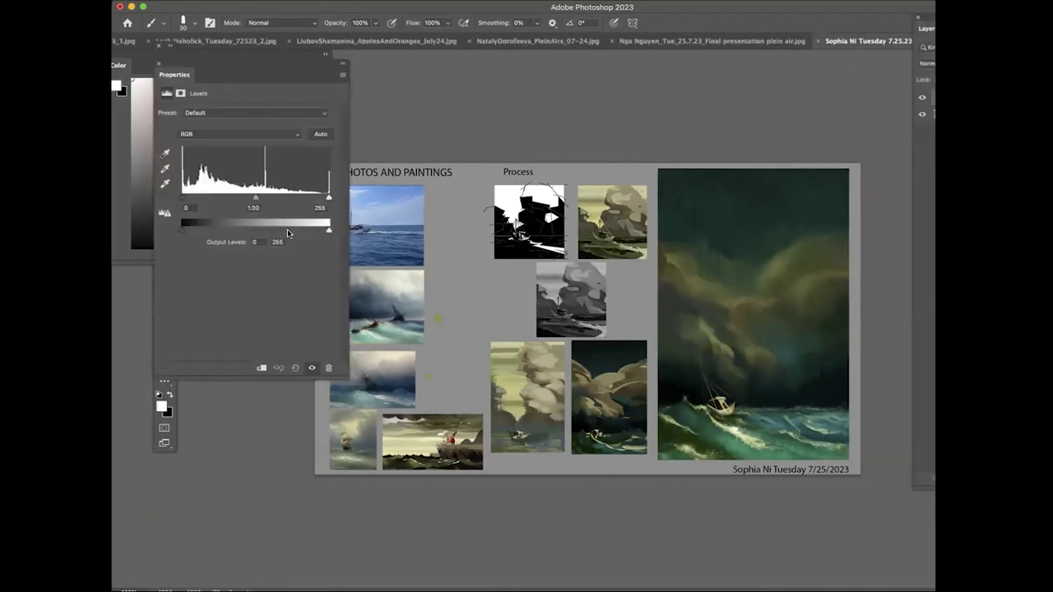
pyautogui.moveTo(329, 230); pyautogui.dragTo(266, 230)
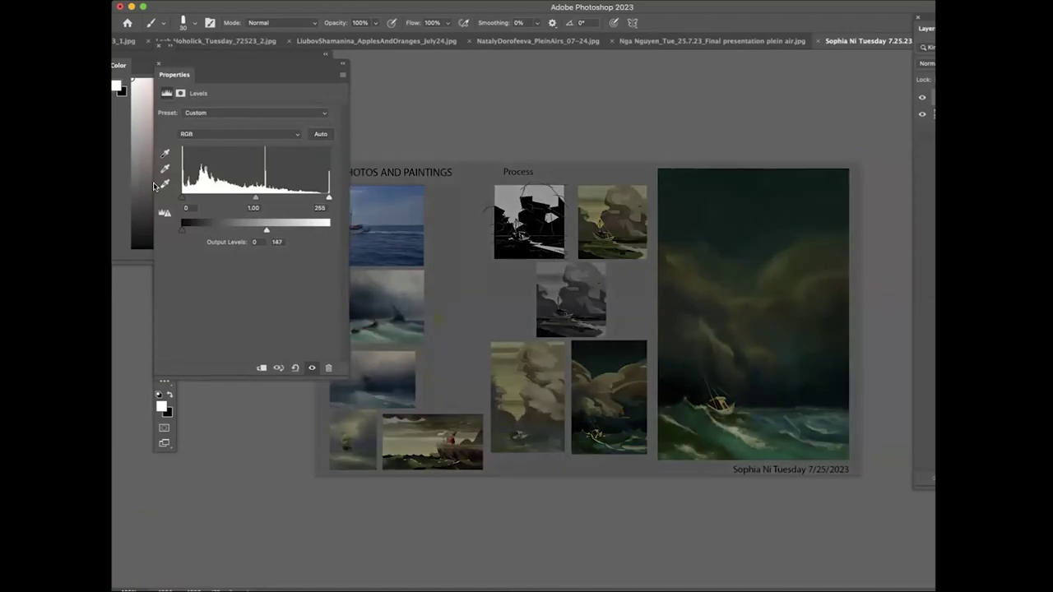
# Fill the Levels mask with black and reveal the darkening only around the outer parts of the sea
pyautogui.click(159, 63)
pyautogui.click(171, 395)
pyautogui.hotkey('alt', 'BackSpace')
pyautogui.click(172, 395)
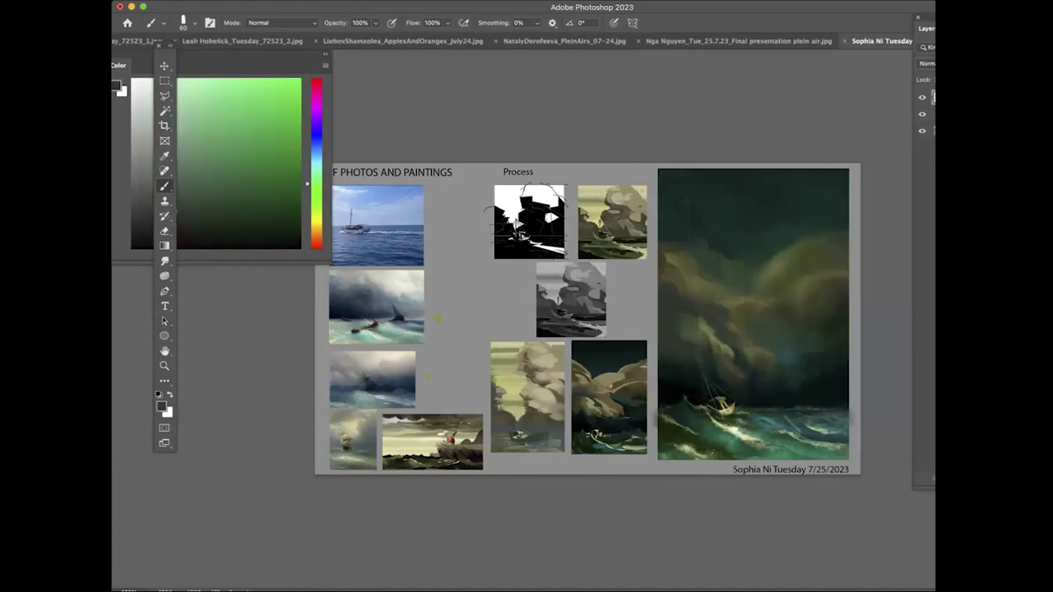
# Choose a hard round brush preset, set a pale yellow foreground colour and reduce the brush to 70 px
pyautogui.press('F5')
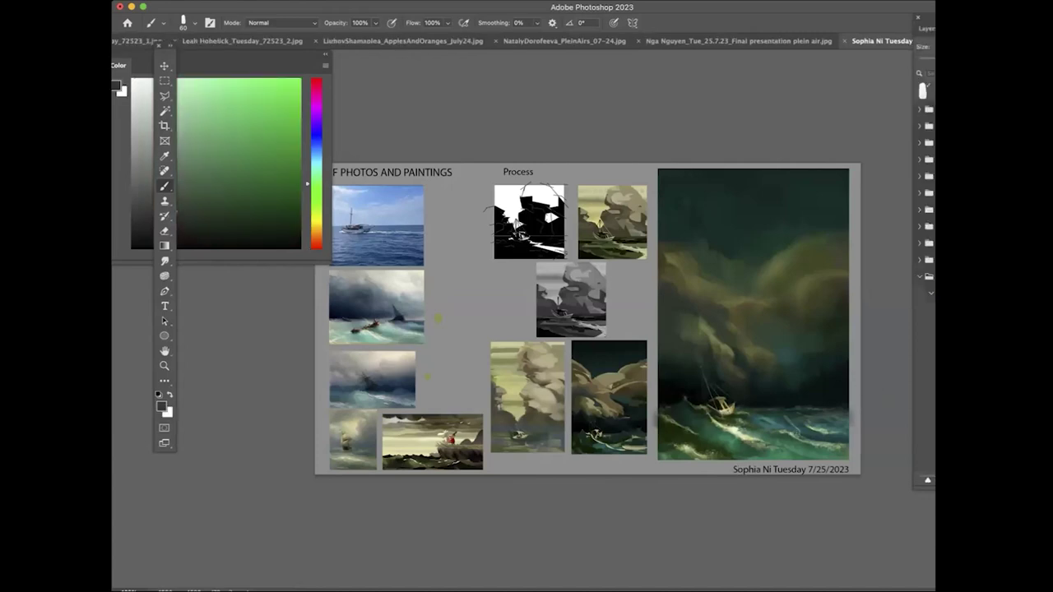
pyautogui.click(921, 171)
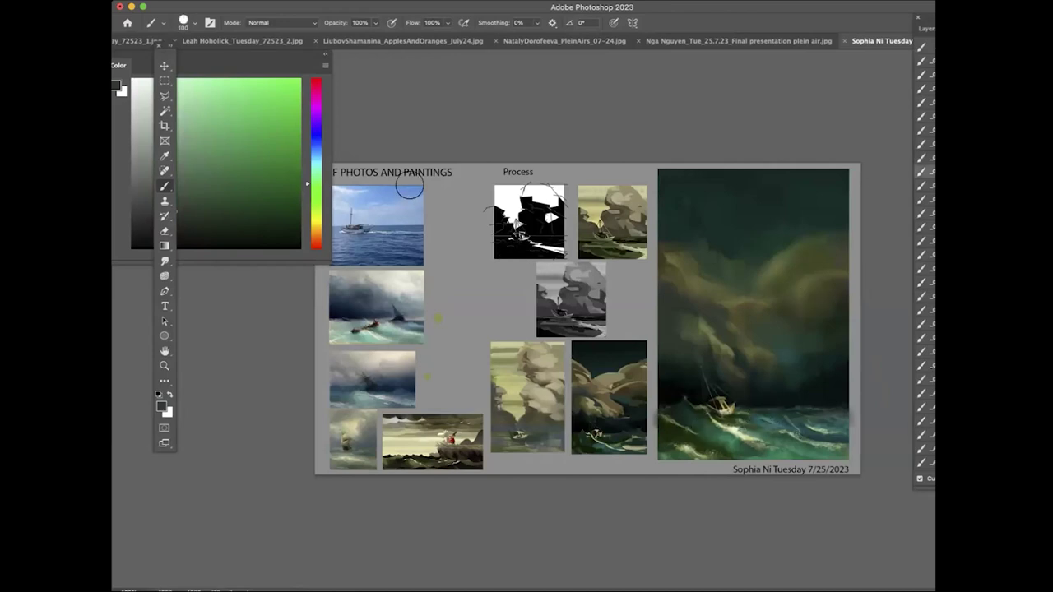
pyautogui.click(313, 221)
pyautogui.moveTo(172, 209); pyautogui.dragTo(192, 78)
pyautogui.press('[')
pyautogui.press('[')
pyautogui.press('[')
pyautogui.press('[')
pyautogui.press('[')
pyautogui.press('[')
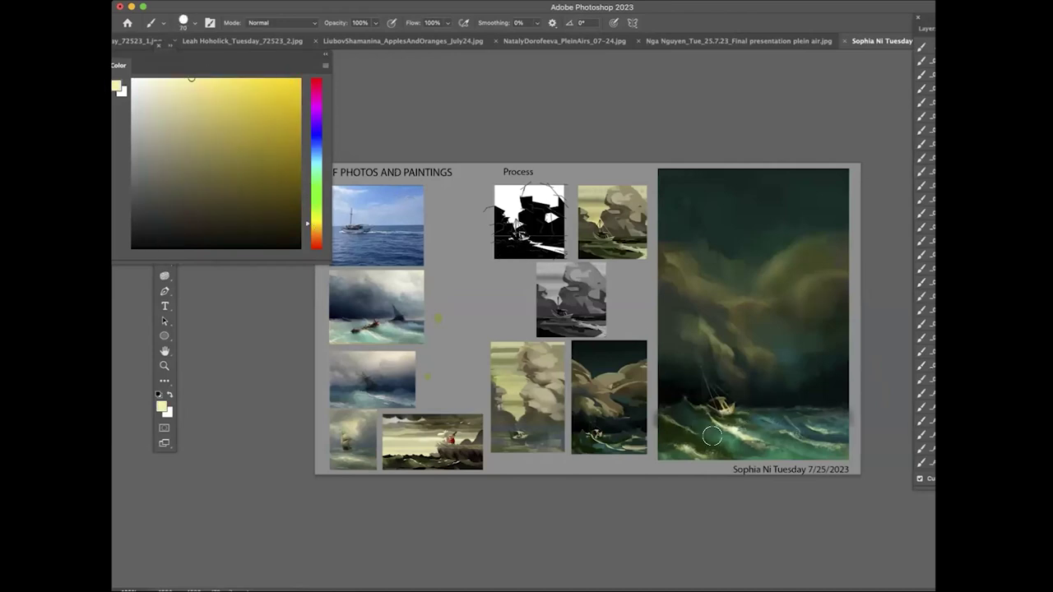
# Paint near-white foam highlights beneath the boat's hull, reducing the brush to 30 px
pyautogui.moveTo(714, 417); pyautogui.dragTo(722, 420)
pyautogui.moveTo(172, 91); pyautogui.dragTo(152, 79)
pyautogui.press('[')
# Refine the waves beside the boat with dark green and teal tones sampled from the water
pyautogui.keyDown('alt'); pyautogui.click(726, 419); pyautogui.keyUp('alt')
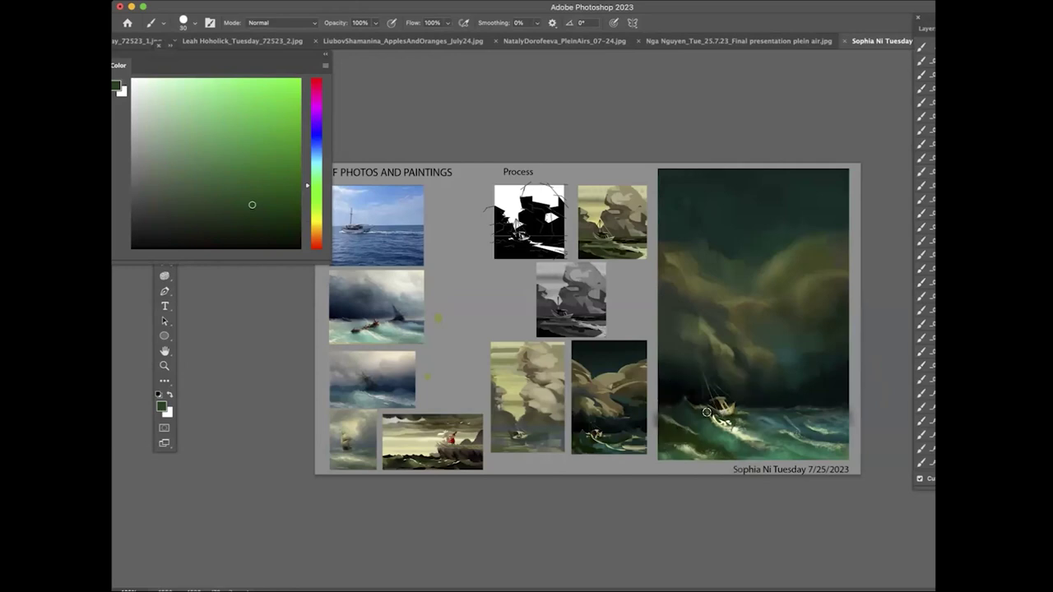
pyautogui.keyDown('alt'); pyautogui.click(779, 418); pyautogui.keyUp('alt')
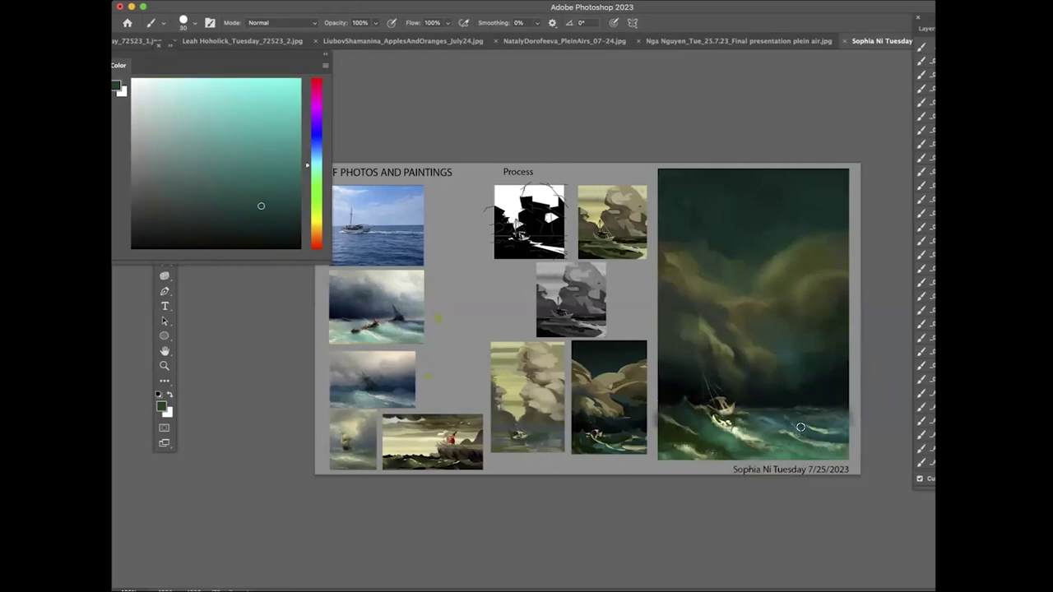
pyautogui.keyDown('alt'); pyautogui.click(799, 433); pyautogui.keyUp('alt')
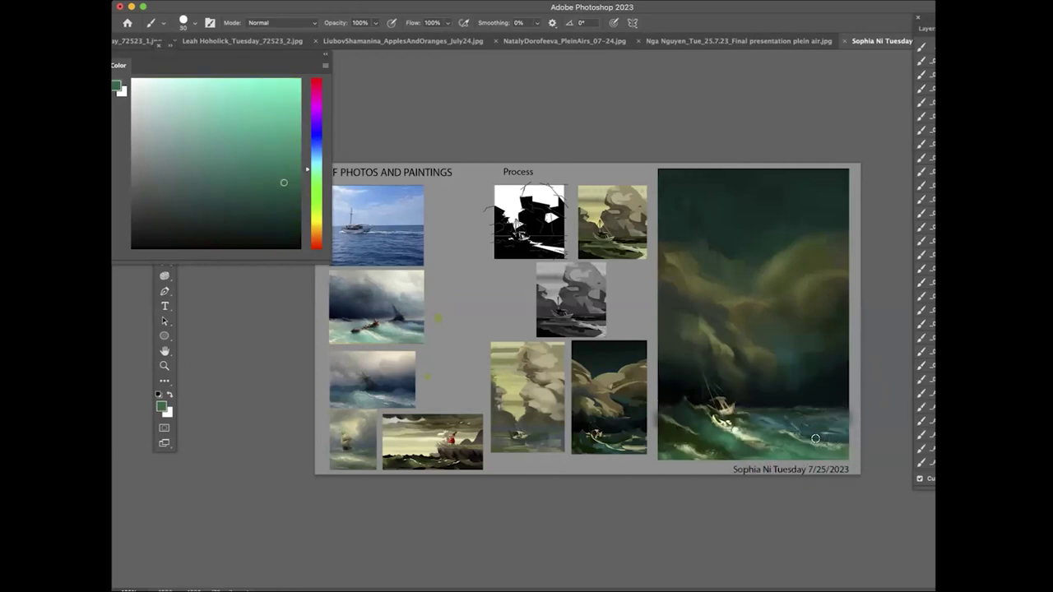
# Brighten the boat and its foam with a sampled pale tone lightened to pale yellow, using a 35 px brush
pyautogui.keyDown('alt'); pyautogui.click(726, 421); pyautogui.keyUp('alt')
pyautogui.keyDown('alt'); pyautogui.click(724, 409); pyautogui.keyUp('alt')
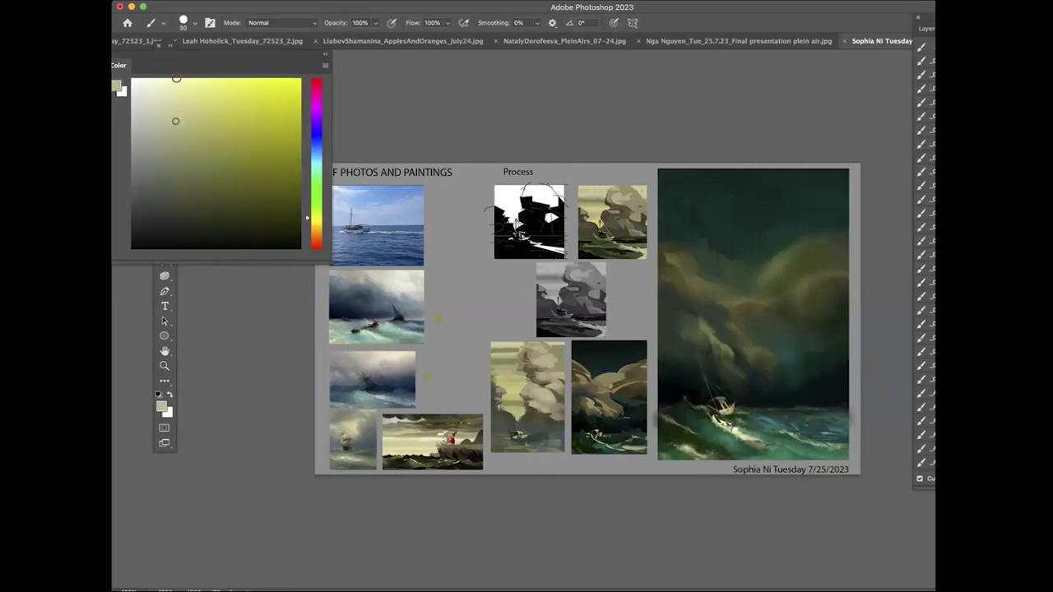
pyautogui.click(162, 80)
pyautogui.press(']')
pyautogui.press('super+minus')
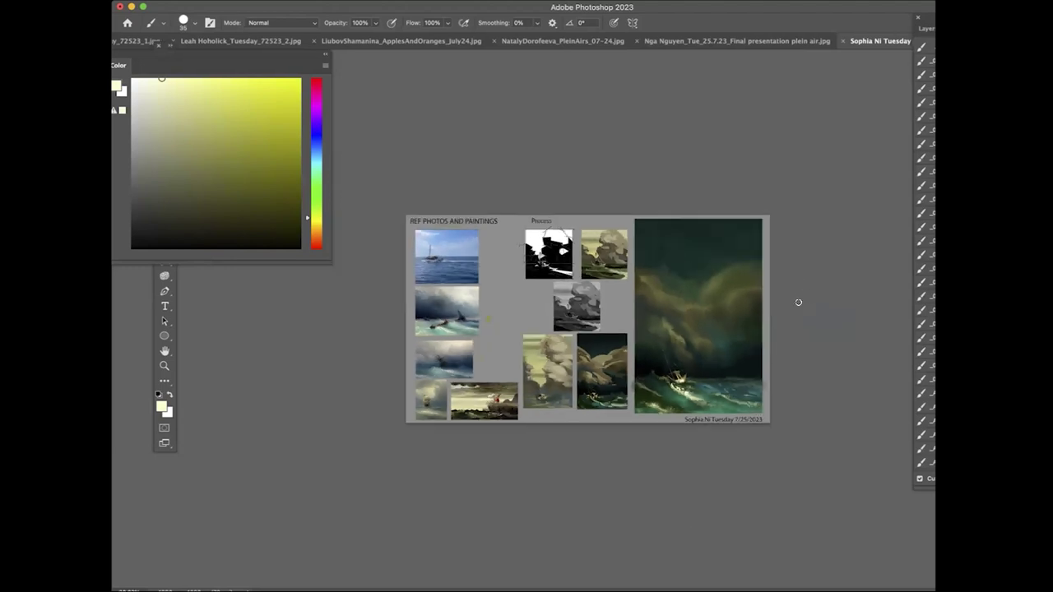
# Group the correction layers and toggle the group's visibility to compare the painting before and after
pyautogui.click(927, 28)
pyautogui.click(933, 121)
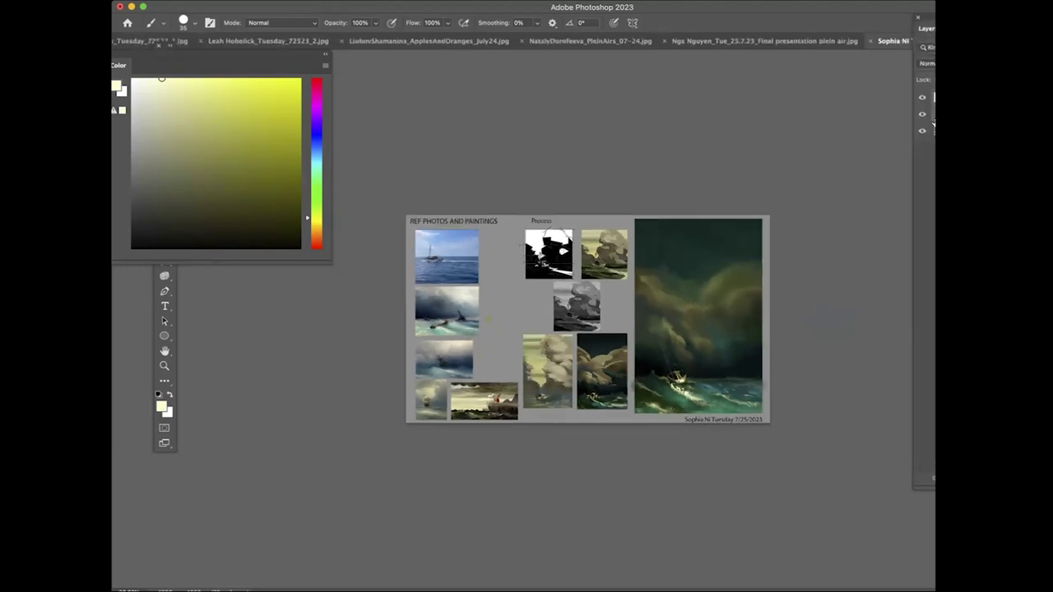
pyautogui.press('super+g')
pyautogui.click(922, 97)
pyautogui.click(922, 97)
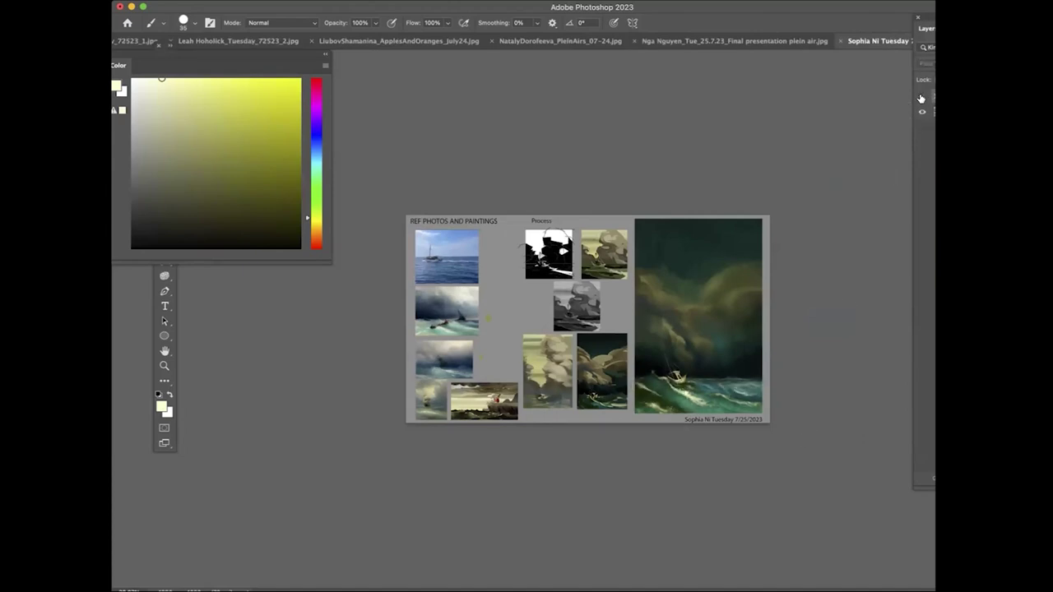
# Expand the correction group, select a layer in it and paint rounded black shapes over the right cloud in the black-and-white process sketch
pyautogui.press('super+equal')
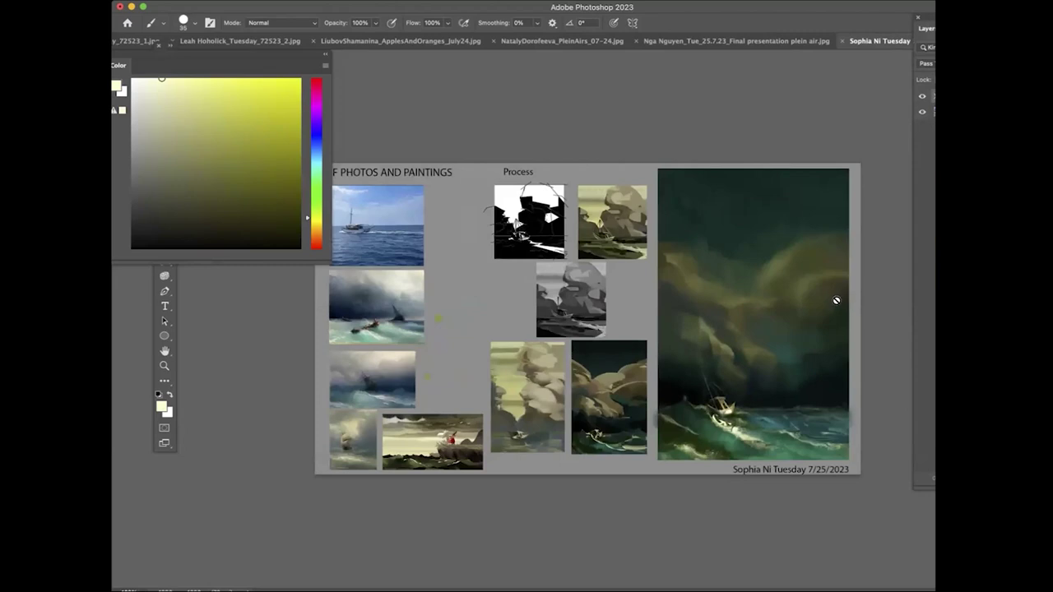
pyautogui.press('super+equal')
pyautogui.press('super+equal')
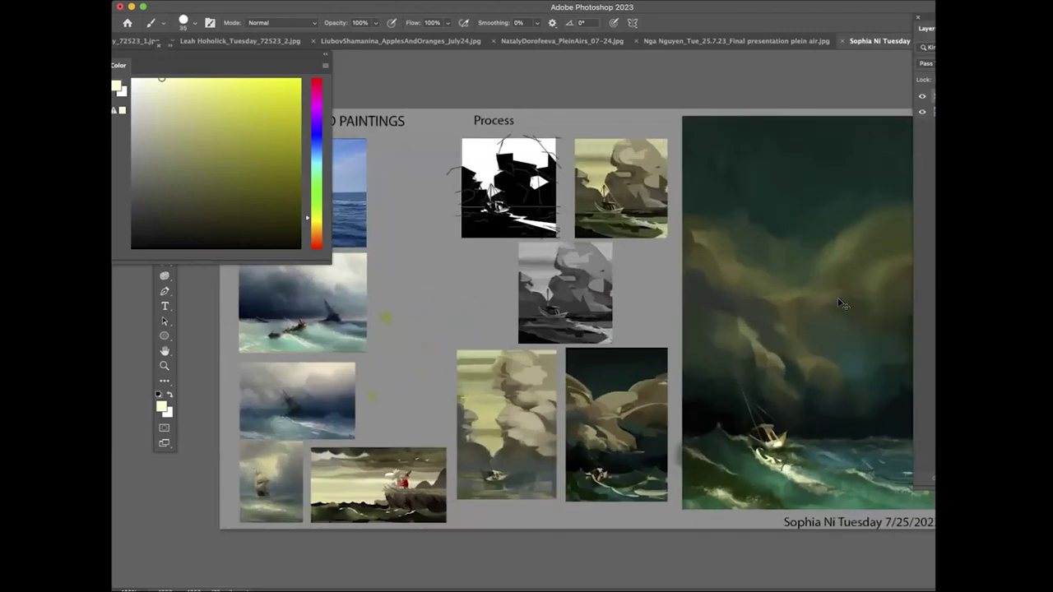
pyautogui.moveTo(576, 227); pyautogui.dragTo(620, 275)
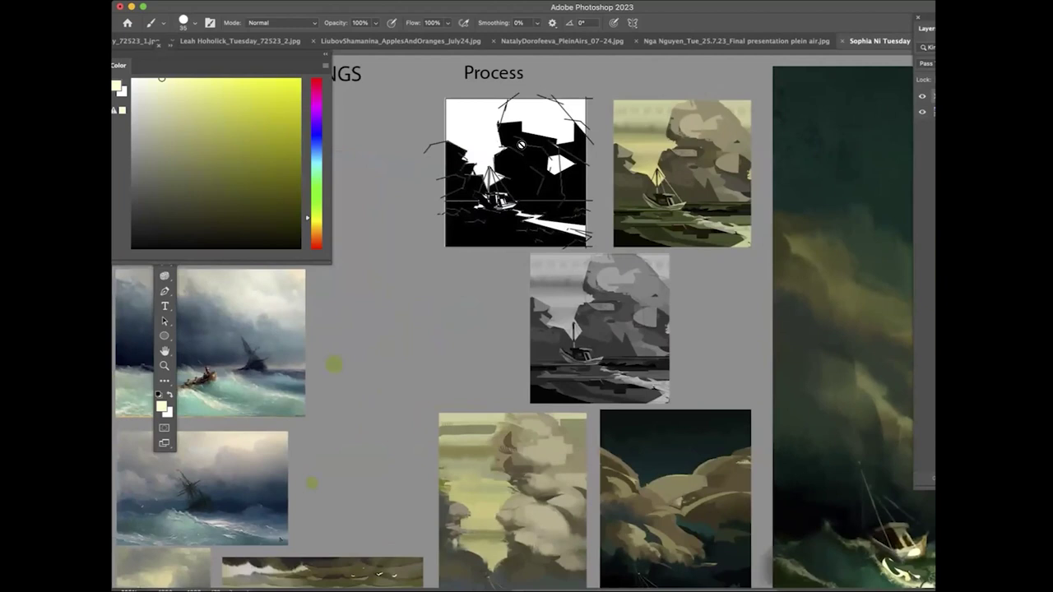
pyautogui.click(930, 94)
pyautogui.click(932, 112)
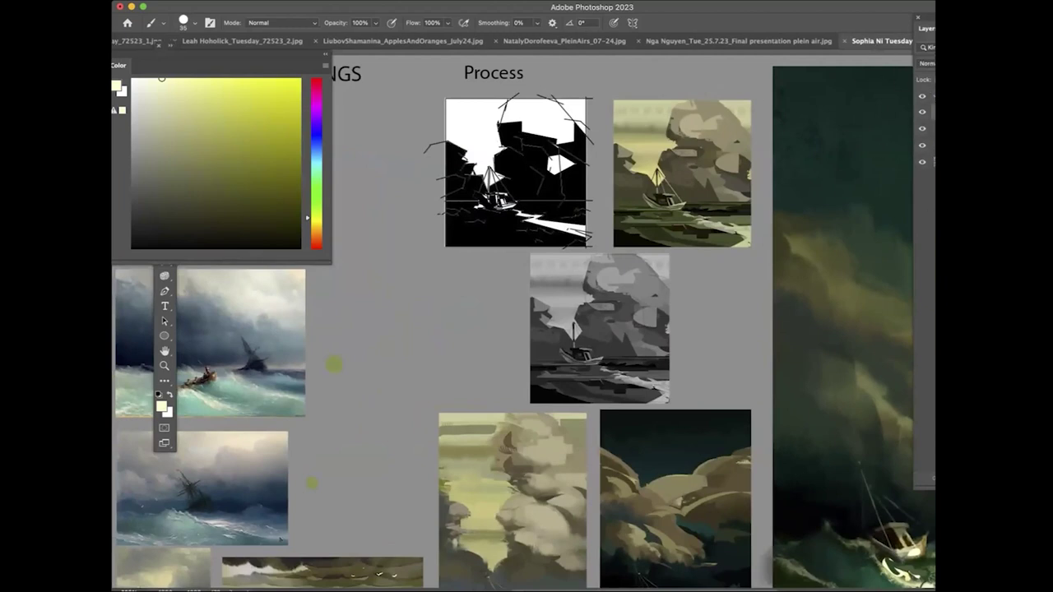
pyautogui.press('d')
pyautogui.moveTo(551, 166)
pyautogui.mouseDown()
pyautogui.moveTo(515, 122)
pyautogui.moveTo(529, 125)
pyautogui.moveTo(542, 105)
pyautogui.moveTo(527, 126)
pyautogui.moveTo(546, 130)
pyautogui.moveTo(539, 109)
pyautogui.moveTo(514, 118)
pyautogui.moveTo(553, 124)
pyautogui.moveTo(530, 128)
pyautogui.moveTo(525, 116)
pyautogui.moveTo(524, 137)
pyautogui.moveTo(546, 124)
pyautogui.moveTo(515, 127)
pyautogui.moveTo(509, 106)
pyautogui.moveTo(549, 120)
pyautogui.moveTo(524, 121)
pyautogui.moveTo(541, 150)
pyautogui.moveTo(545, 131)
pyautogui.moveTo(537, 151)
pyautogui.moveTo(526, 146)
pyautogui.moveTo(537, 164)
pyautogui.moveTo(530, 138)
pyautogui.mouseUp()
# Carve curling cloud shapes into the sketch's right-hand cloud mass by alternating black and white strokes
pyautogui.press('x')
pyautogui.press('x')
pyautogui.press('x')
pyautogui.press('x')
pyautogui.press('x')
pyautogui.press('x')
pyautogui.press('x')
pyautogui.press('x')
pyautogui.moveTo(569, 183); pyautogui.dragTo(567, 181)
# Round off the left cloud mass in the black-and-white sketch with sampled black, enlarging the brush to 70 px
pyautogui.keyDown('alt'); pyautogui.click(466, 173); pyautogui.keyUp('alt')
pyautogui.moveTo(471, 166); pyautogui.dragTo(457, 156)
pyautogui.press(']')
pyautogui.press(']')
pyautogui.press(']')
pyautogui.press('super+0')
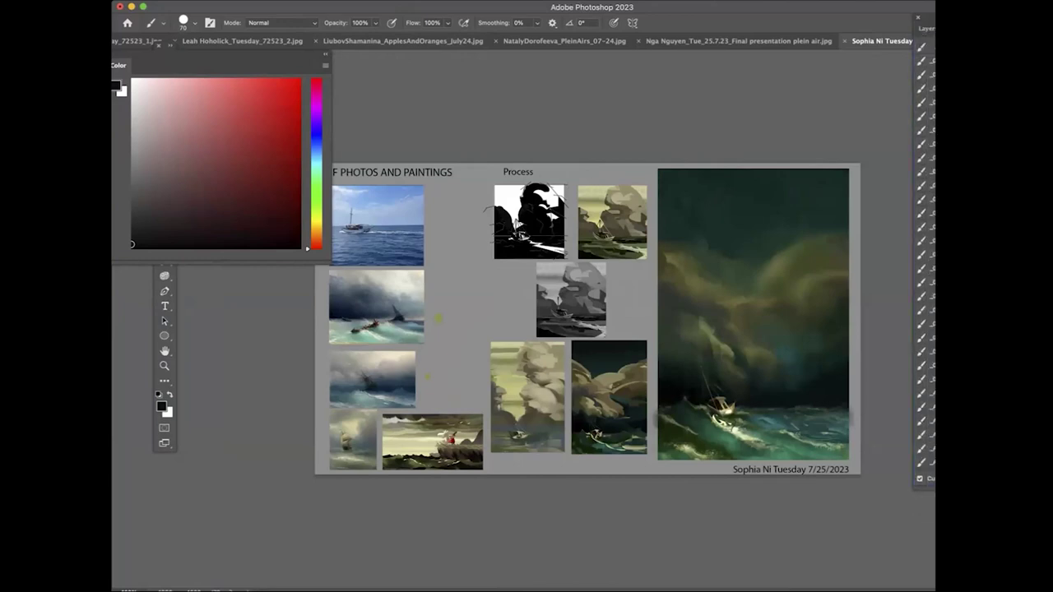
# Switch to the same student's sheet with the bright blue sky and yellow boat painting
pyautogui.moveTo(966, 17); pyautogui.dragTo(942, 68)
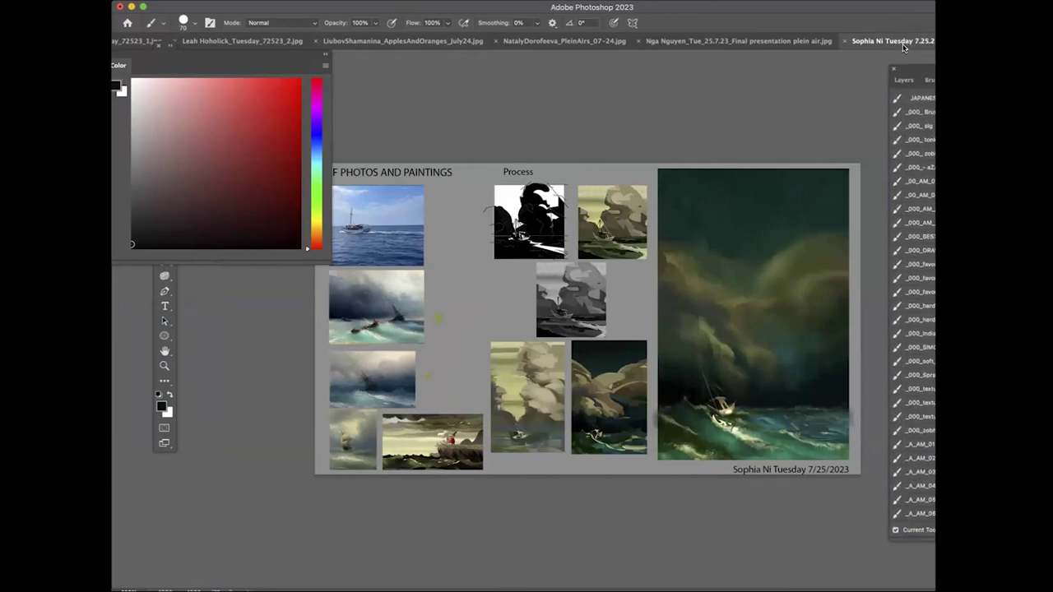
pyautogui.click(1045, 41)
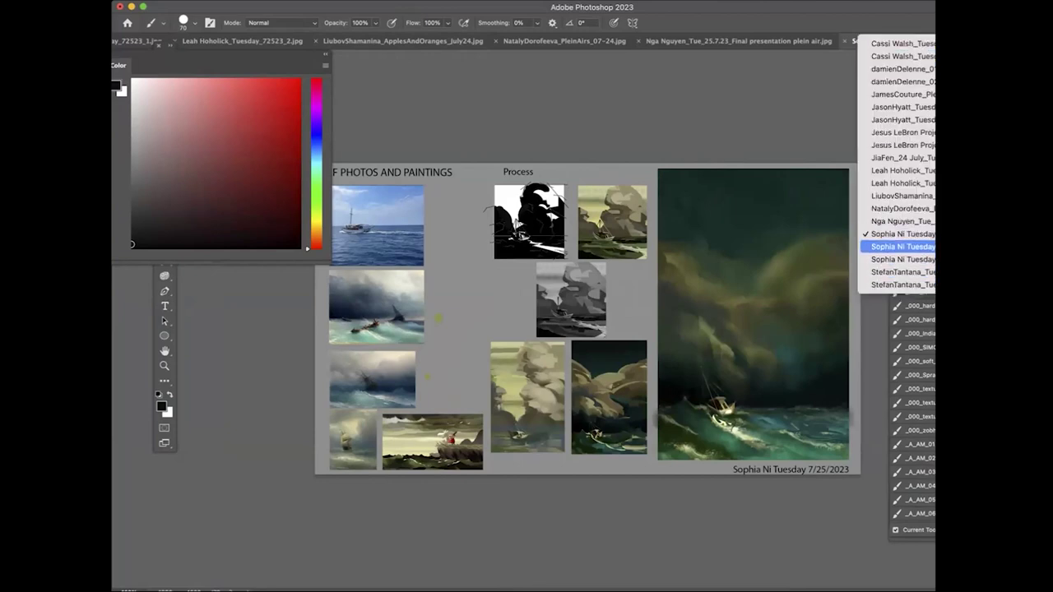
pyautogui.click(942, 246)
pyautogui.hotkey('ctrl', 'Tab')
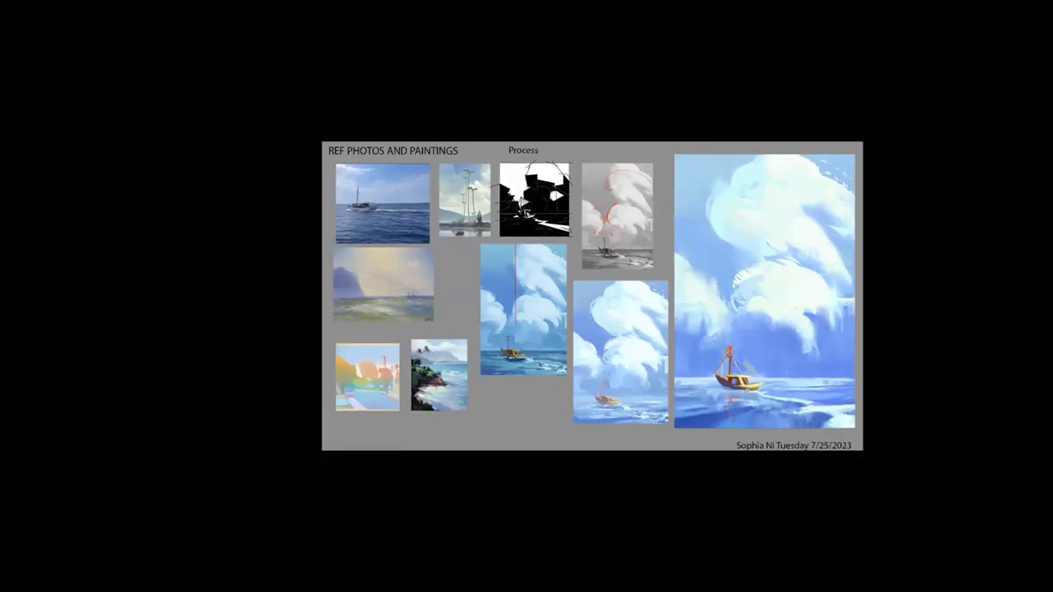
# Check the blue boat sheet by toggling proof colours, and return it to the standard screen mode
pyautogui.hotkey('ctrl', 'y')
pyautogui.hotkey('ctrl', 'y')
pyautogui.press('f')
pyautogui.press('super+minus')
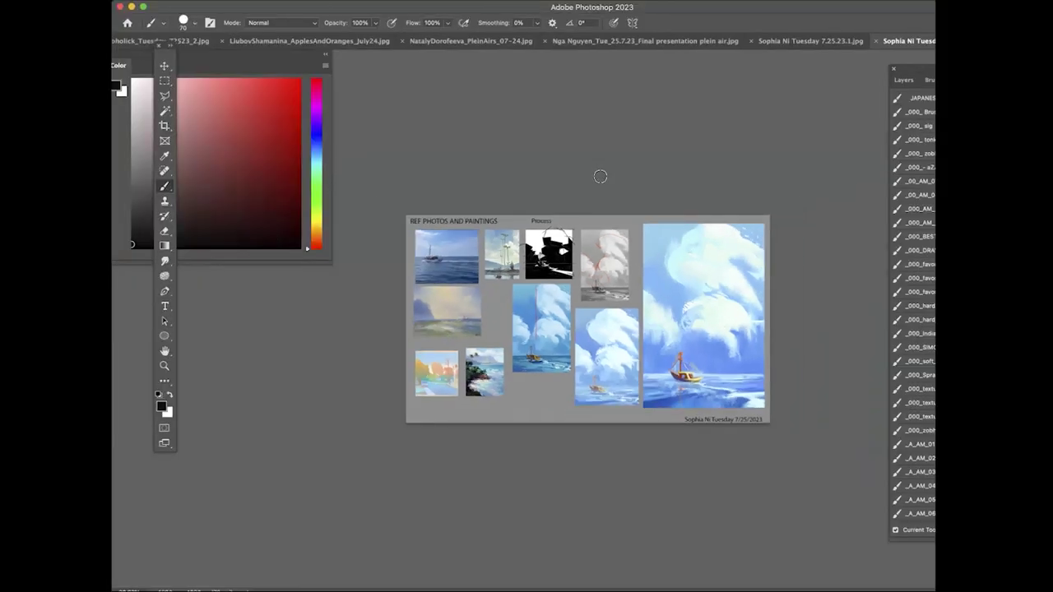
pyautogui.press('super+plus')
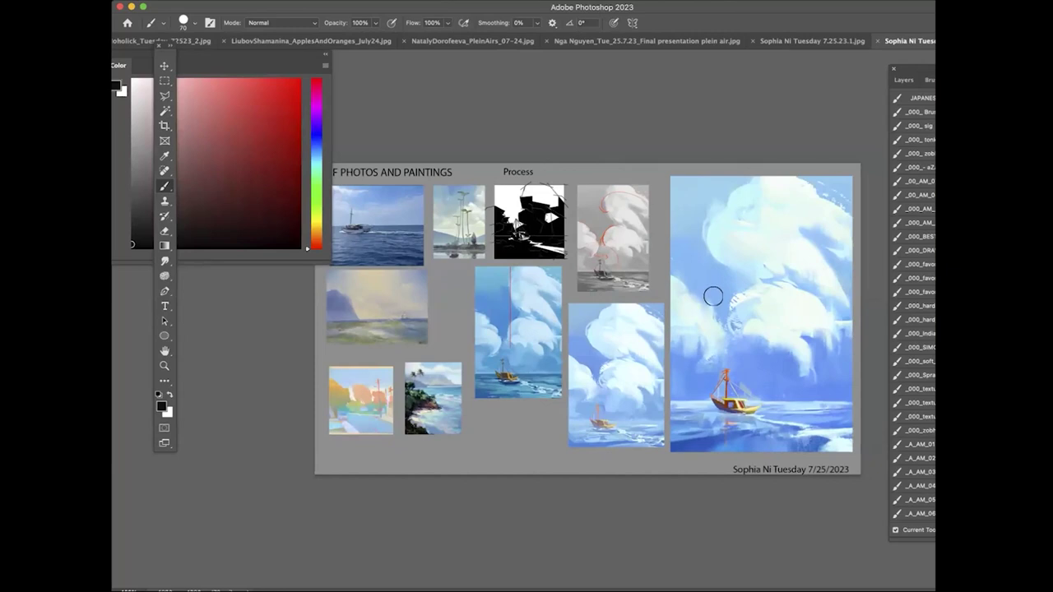
# Add a new layer and soften the water around the boat with sampled light blues using a 50 px brush
pyautogui.click(903, 80)
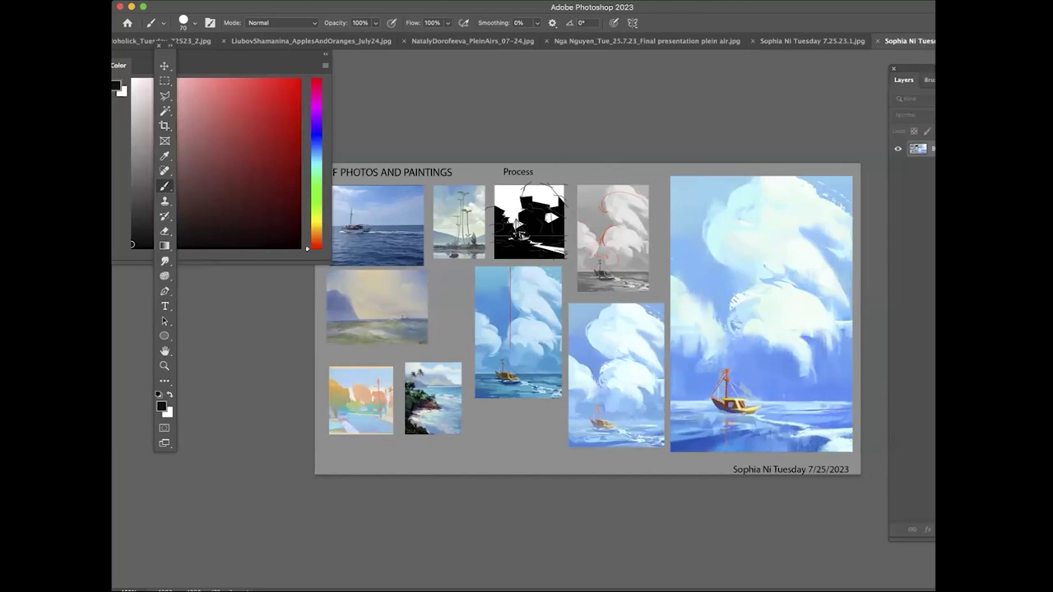
pyautogui.moveTo(927, 69); pyautogui.dragTo(941, 17)
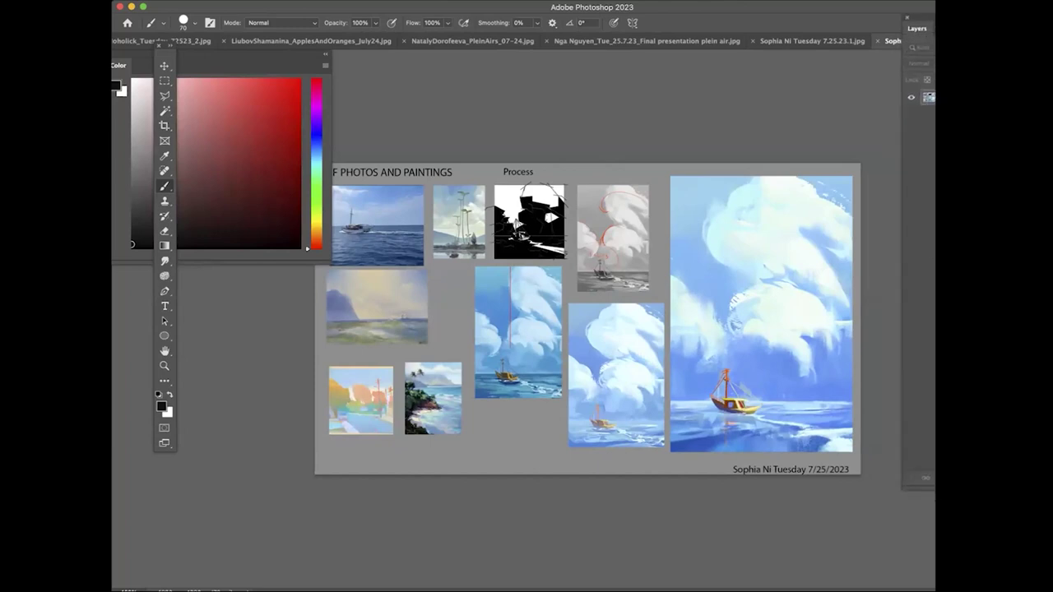
pyautogui.click(1003, 477)
pyautogui.keyDown('alt'); pyautogui.click(720, 399); pyautogui.keyUp('alt')
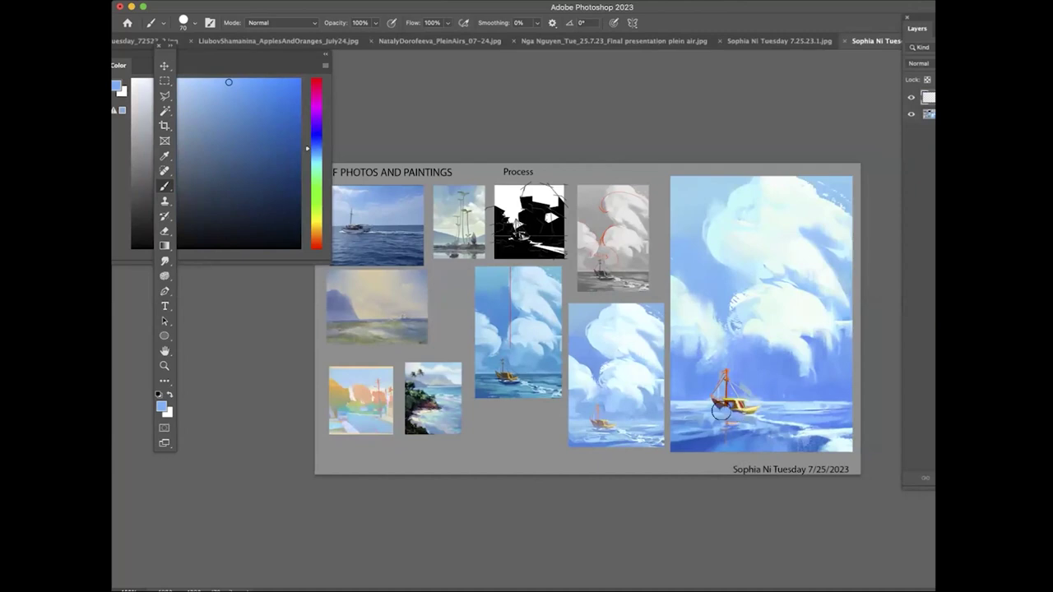
pyautogui.press('[')
pyautogui.keyDown('alt'); pyautogui.click(759, 413); pyautogui.keyUp('alt')
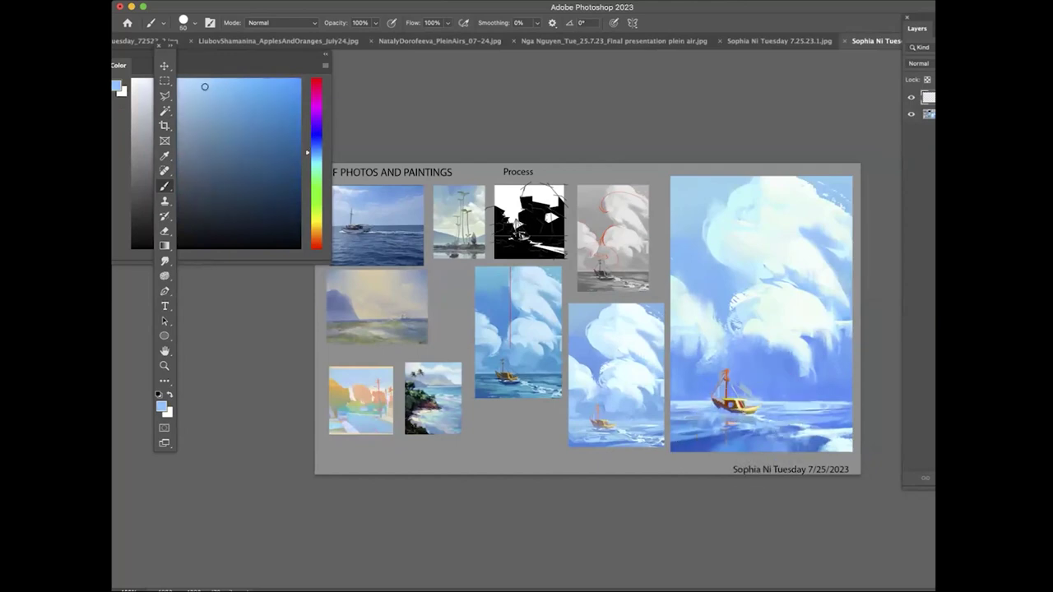
# Sample a pale tone from the lower cloud and choose a speckled brush preset at 35 px after trying others
pyautogui.click(946, 29)
pyautogui.click(979, 28)
pyautogui.click(927, 130)
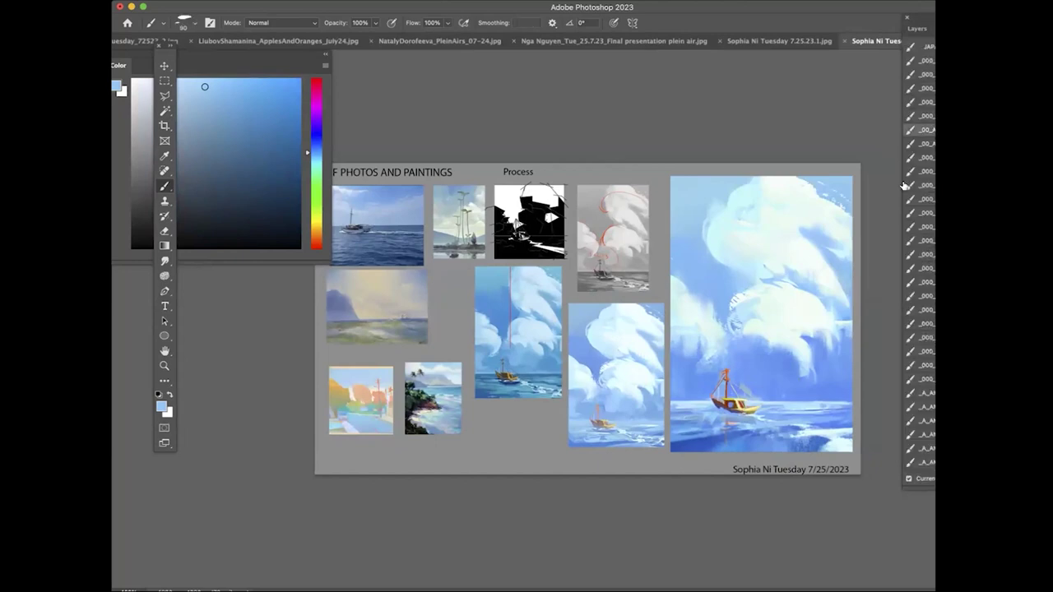
pyautogui.keyDown('alt'); pyautogui.click(777, 330); pyautogui.keyUp('alt')
pyautogui.click(927, 157)
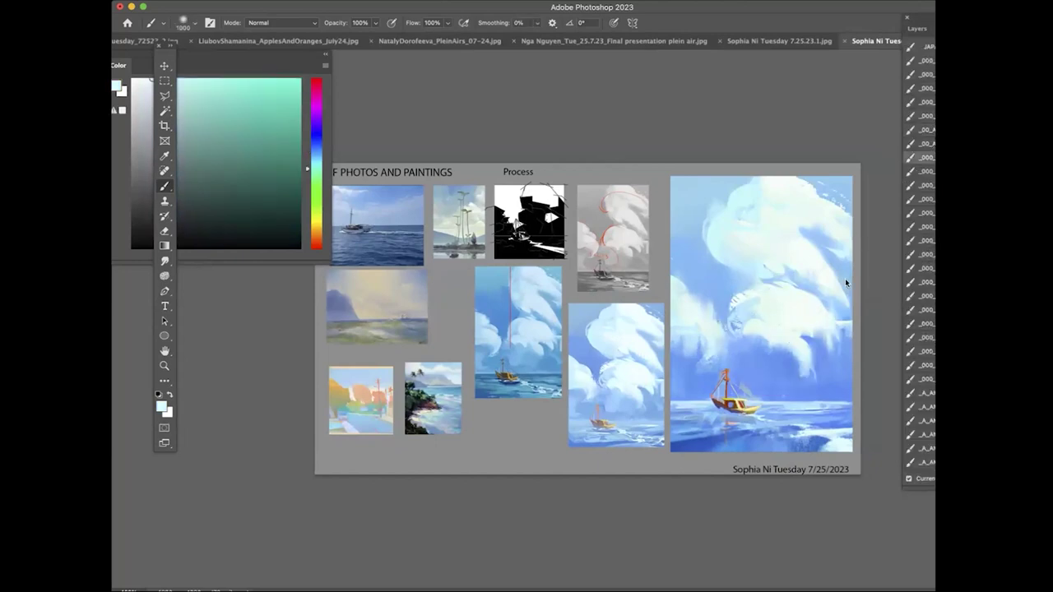
pyautogui.click(927, 144)
pyautogui.press(']')
# Scatter pale speckles and sampled water tones over the sea to the right of the boat
pyautogui.moveTo(795, 406); pyautogui.dragTo(769, 409)
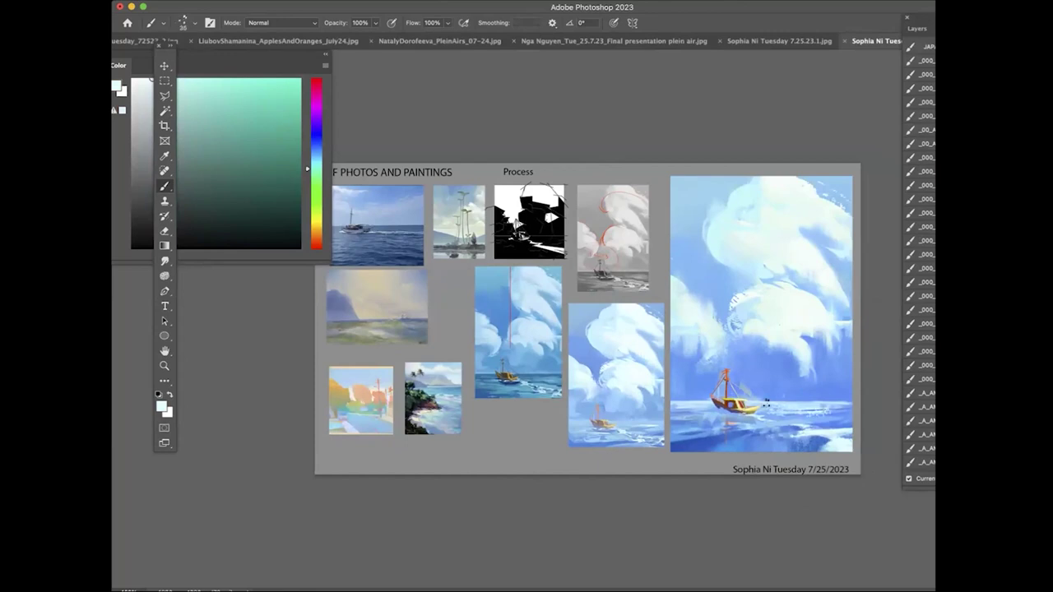
pyautogui.keyDown('alt'); pyautogui.click(794, 413); pyautogui.keyUp('alt')
pyautogui.keyDown('alt'); pyautogui.click(822, 437); pyautogui.keyUp('alt')
pyautogui.keyDown('alt'); pyautogui.click(814, 426); pyautogui.keyUp('alt')
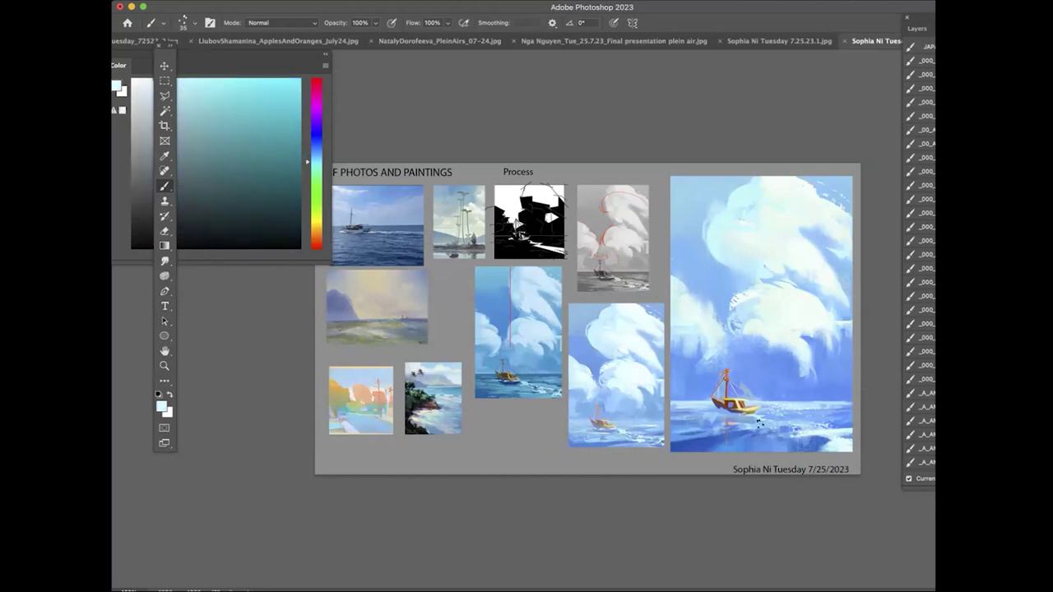
# Speckle sampled mid and dark blues over the water below and beside the boat, reducing the brush to 25 px
pyautogui.keyDown('alt'); pyautogui.click(760, 423); pyautogui.keyUp('alt')
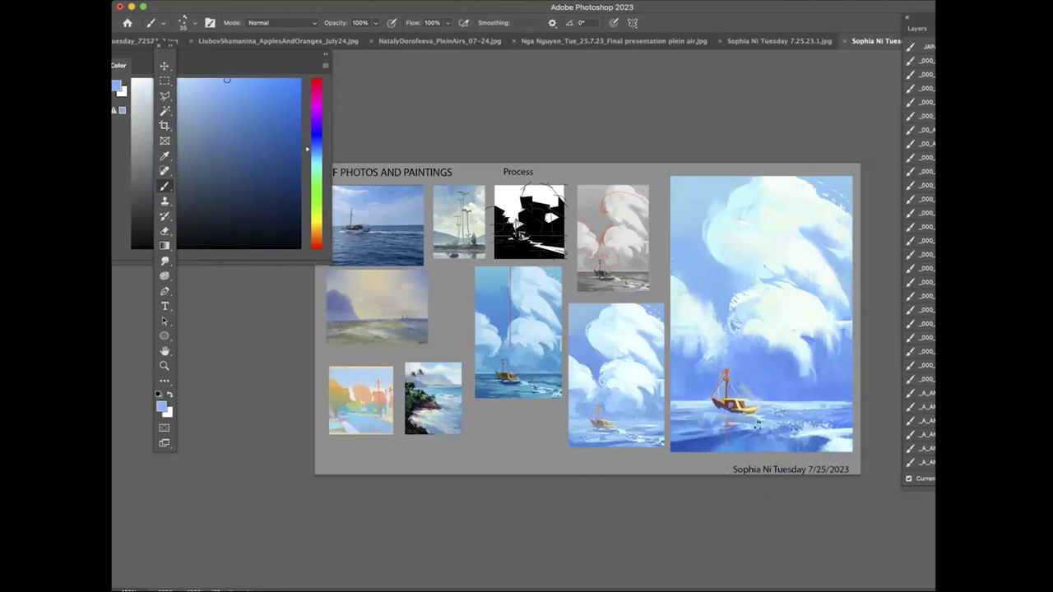
pyautogui.keyDown('alt'); pyautogui.click(831, 436); pyautogui.keyUp('alt')
pyautogui.keyDown('alt'); pyautogui.click(820, 444); pyautogui.keyUp('alt')
pyautogui.keyDown('alt'); pyautogui.click(761, 441); pyautogui.keyUp('alt')
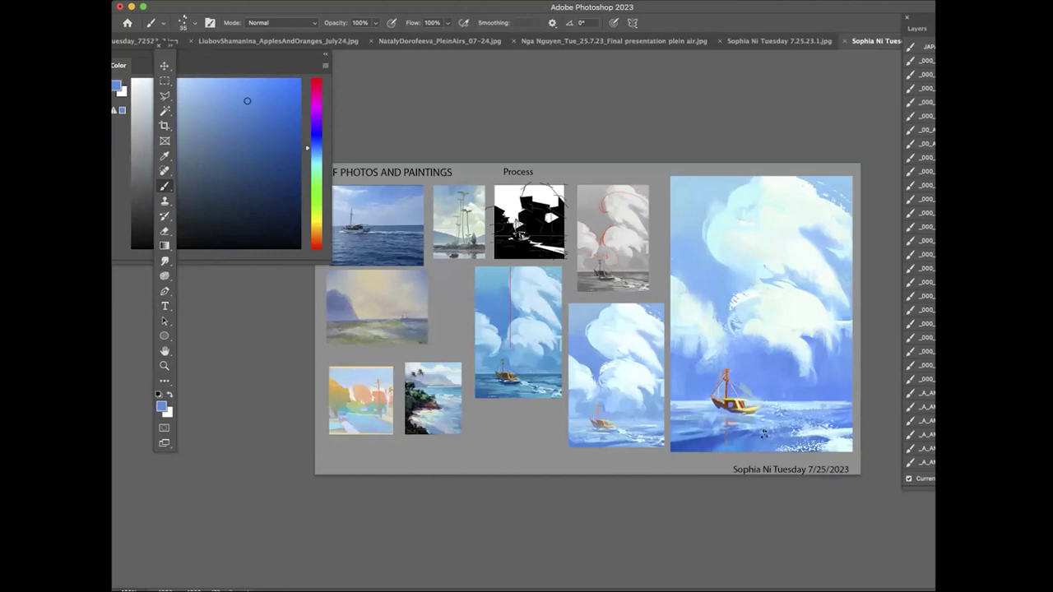
pyautogui.keyDown('alt'); pyautogui.click(757, 432); pyautogui.keyUp('alt')
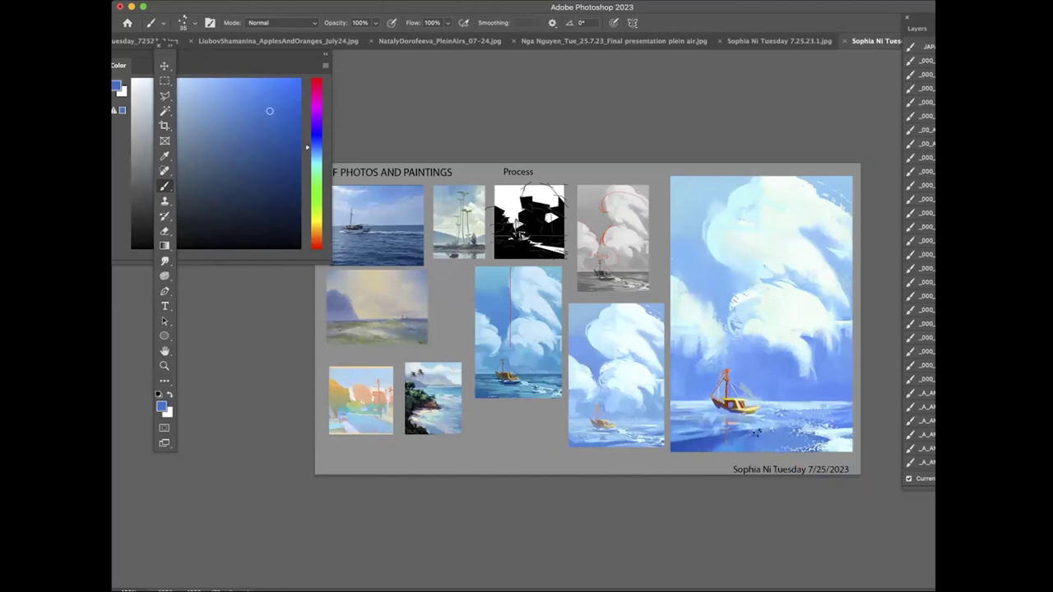
pyautogui.press('super+minus')
pyautogui.press('super+plus')
pyautogui.keyDown('alt'); pyautogui.click(753, 440); pyautogui.keyUp('alt')
pyautogui.press('super+minus')
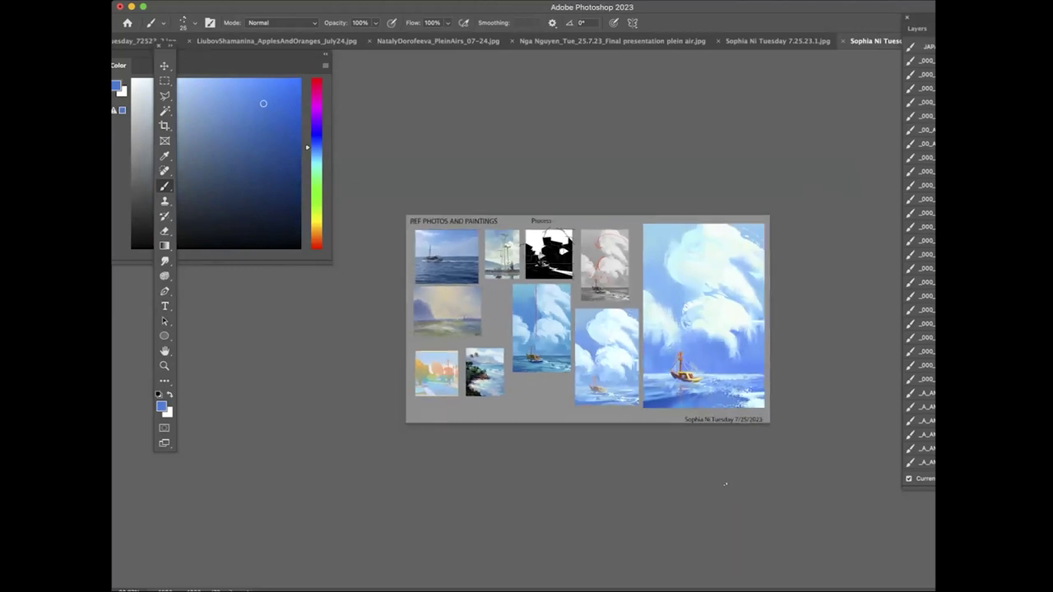
pyautogui.press('super+plus')
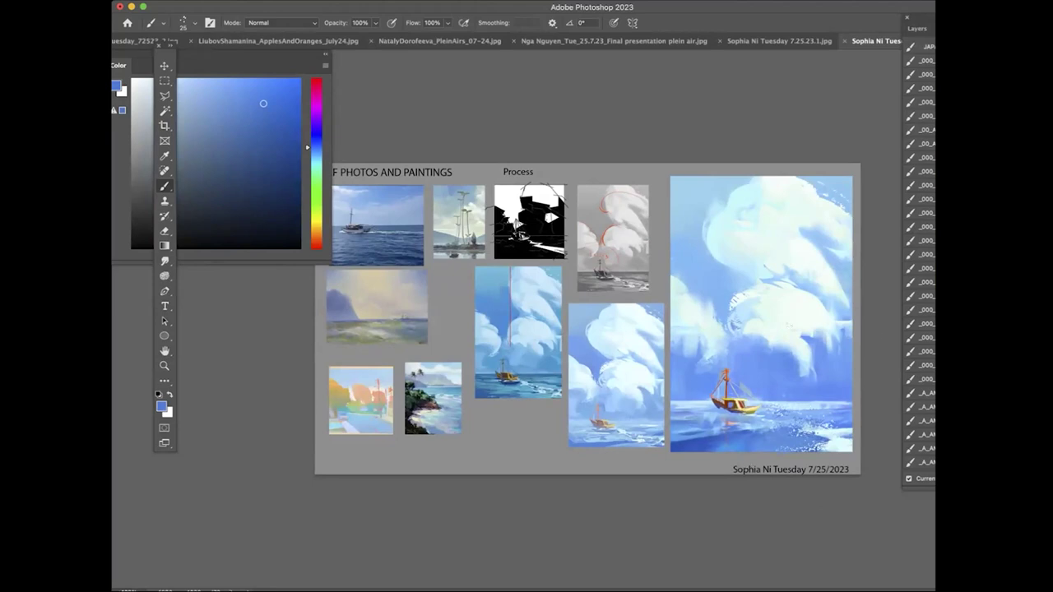
# Choose the _000_AM_SOFT brush at 200 px and soften the underside of the lower cloud with sampled sky blue
pyautogui.click(923, 158)
pyautogui.keyDown('alt'); pyautogui.click(752, 354); pyautogui.keyUp('alt')
pyautogui.press('[')
pyautogui.press('[')
pyautogui.press('[')
pyautogui.press('[')
pyautogui.press('[')
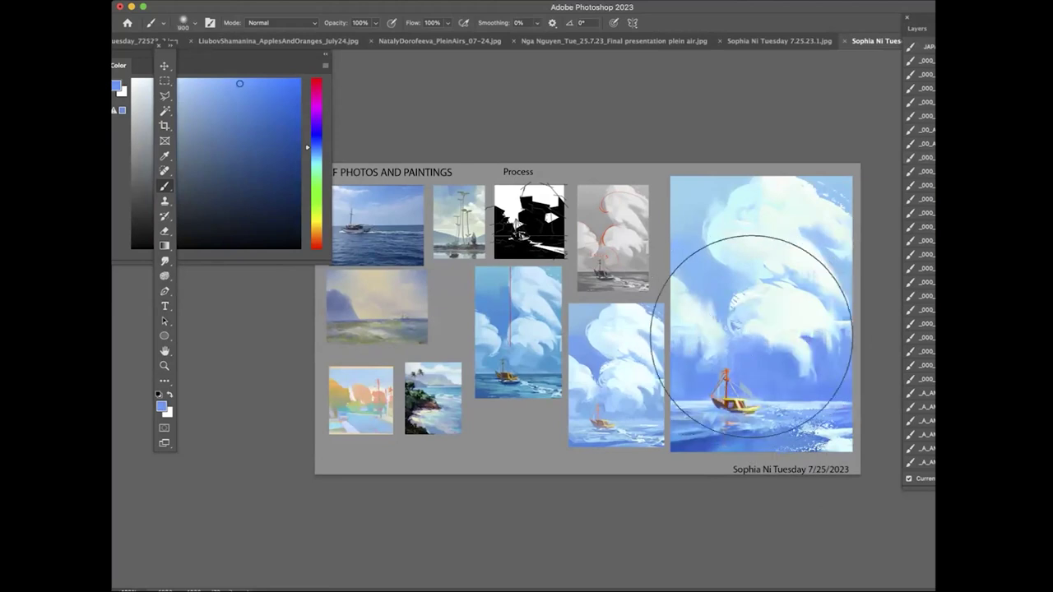
pyautogui.keyDown('alt'); pyautogui.click(758, 357); pyautogui.keyUp('alt')
pyautogui.press('[')
pyautogui.press('[')
pyautogui.press('[')
pyautogui.press('[')
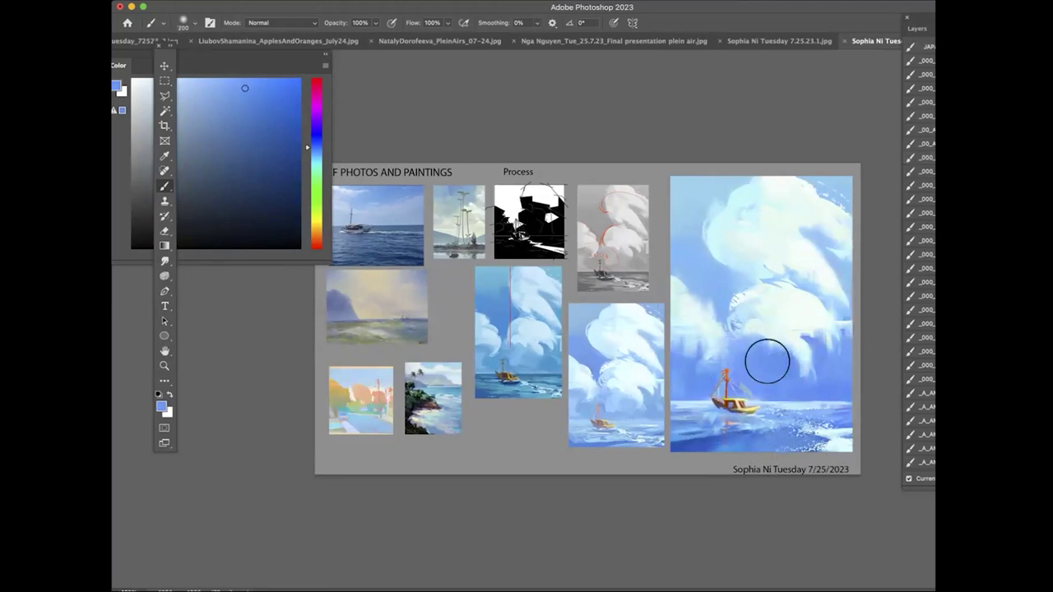
pyautogui.moveTo(752, 327); pyautogui.dragTo(762, 363)
# Sample pale and blue cloud tones and brush a soft haze above the horizon near the boat at 120 px
pyautogui.keyDown('alt'); pyautogui.click(770, 308); pyautogui.keyUp('alt')
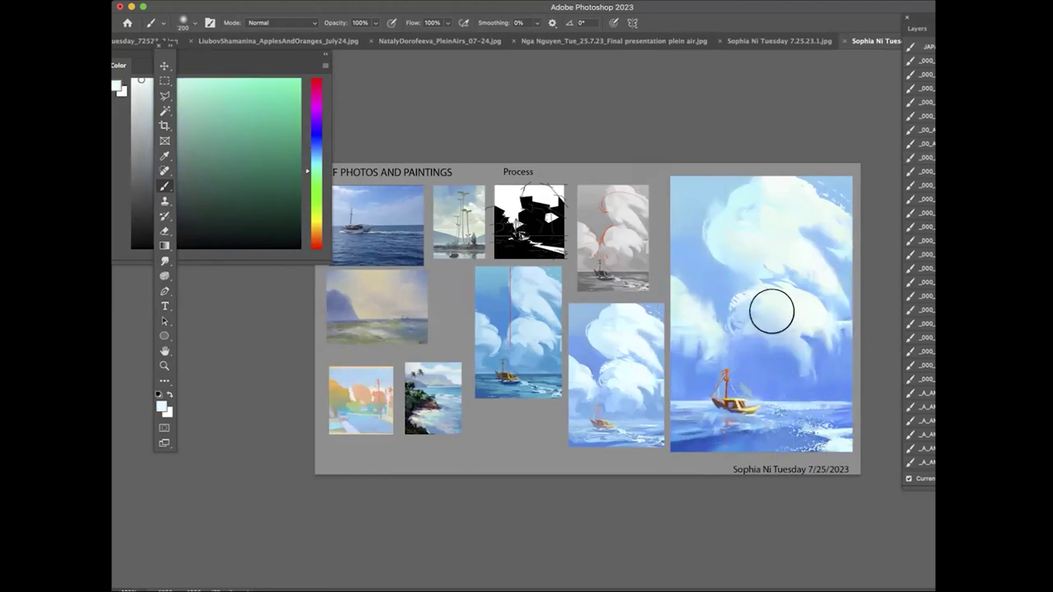
pyautogui.keyDown('alt'); pyautogui.click(784, 372); pyautogui.keyUp('alt')
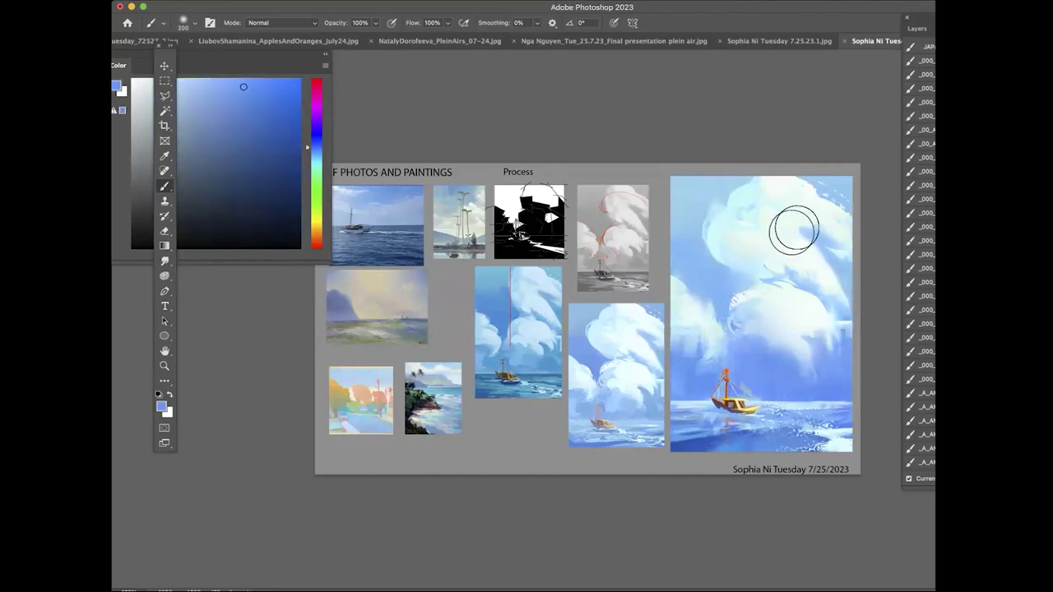
pyautogui.keyDown('alt'); pyautogui.click(775, 341); pyautogui.keyUp('alt')
pyautogui.press('[')
pyautogui.press('[')
pyautogui.press('[')
pyautogui.moveTo(839, 388); pyautogui.dragTo(780, 392)
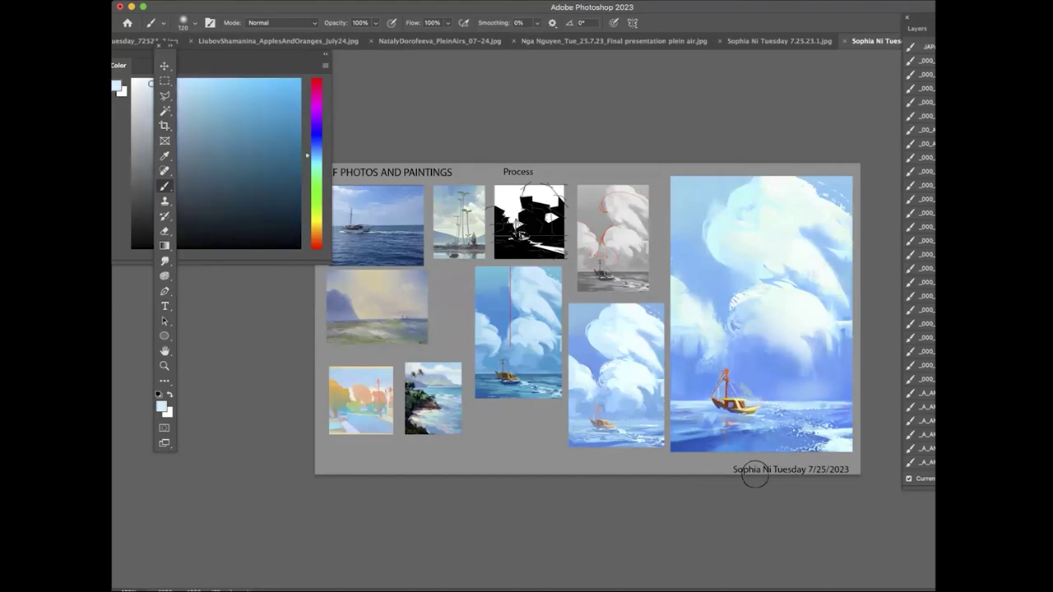
# Sample the sky blue beneath the lower cloud and soften the area between the two clouds with 300 px and 175 px brushes
pyautogui.keyDown('alt'); pyautogui.click(771, 362); pyautogui.keyUp('alt')
pyautogui.press(']')
pyautogui.press(']')
pyautogui.press(']')
pyautogui.press(']')
pyautogui.press(']')
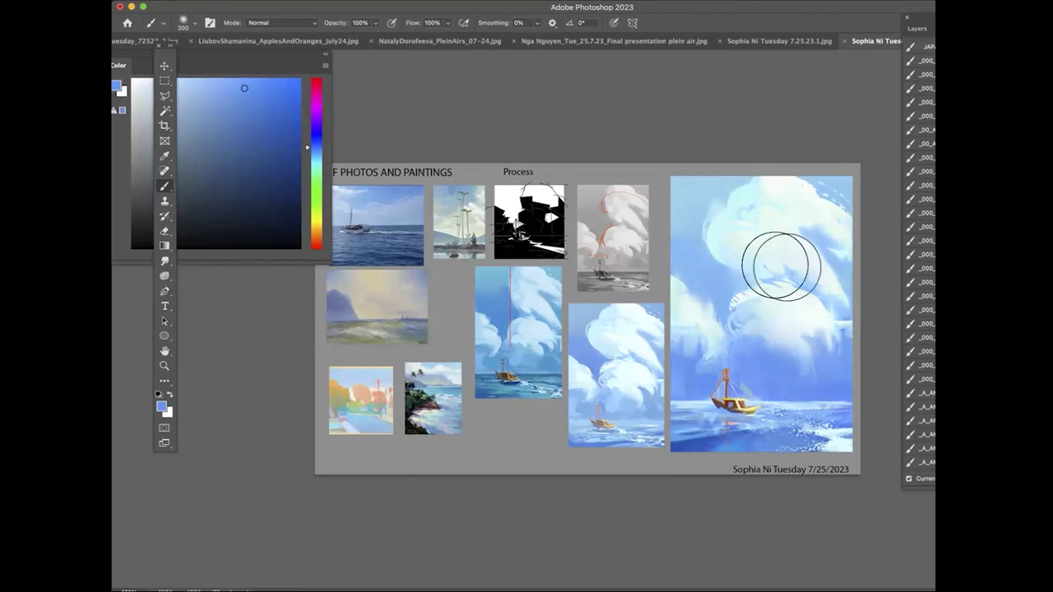
pyautogui.press('[')
pyautogui.press('[')
pyautogui.press('[')
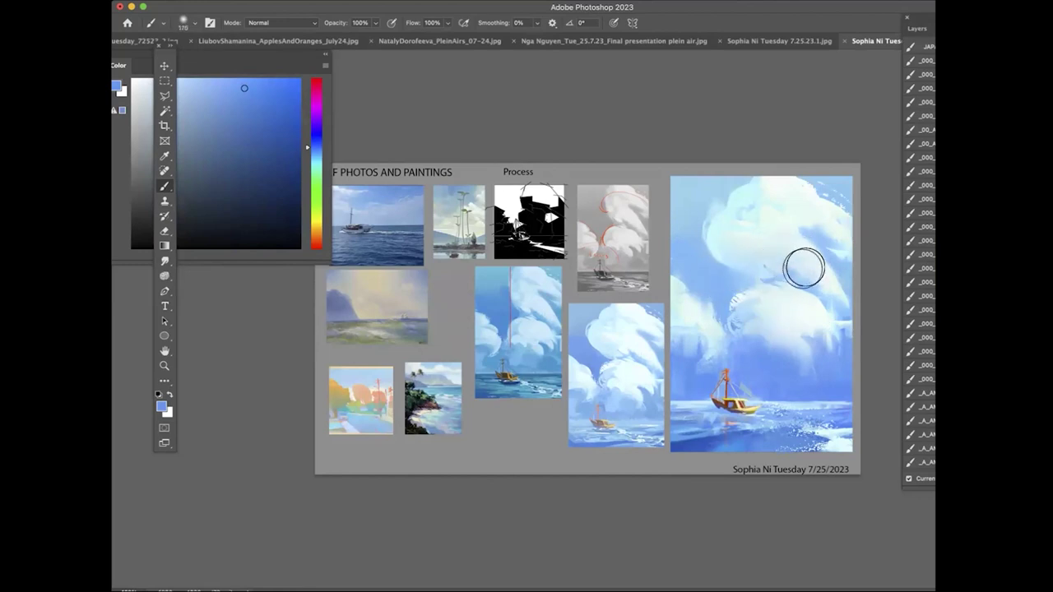
# Move the colour picker clear of the sheet and compare blues sampled from the sky and water with a desaturated grey-blue
pyautogui.hotkey('ctrl', '-')
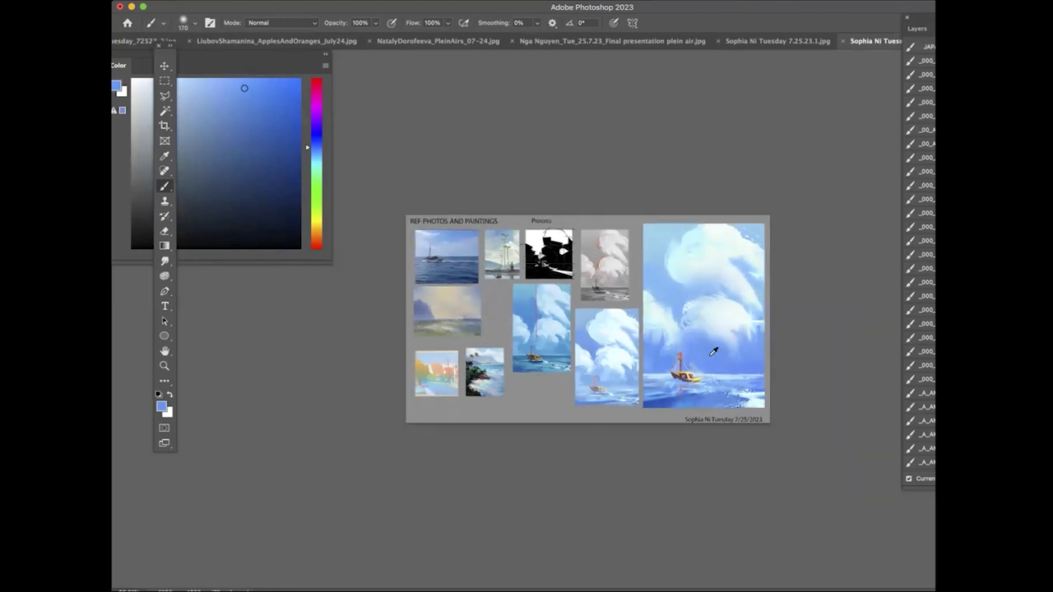
pyautogui.keyDown('alt'); pyautogui.click(690, 334); pyautogui.keyUp('alt')
pyautogui.keyDown('alt'); pyautogui.click(722, 325); pyautogui.keyUp('alt')
pyautogui.moveTo(244, 56); pyautogui.dragTo(341, 17)
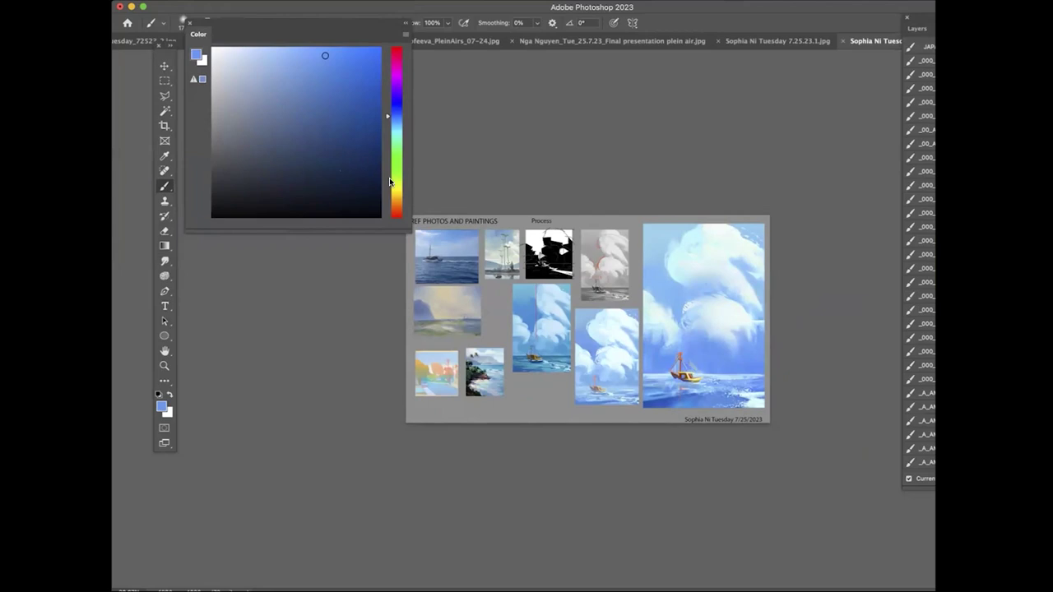
pyautogui.click(391, 195)
pyautogui.keyDown('alt'); pyautogui.click(709, 352); pyautogui.keyUp('alt')
pyautogui.keyDown('alt'); pyautogui.click(743, 387); pyautogui.keyUp('alt')
pyautogui.moveTo(250, 106); pyautogui.dragTo(231, 102)
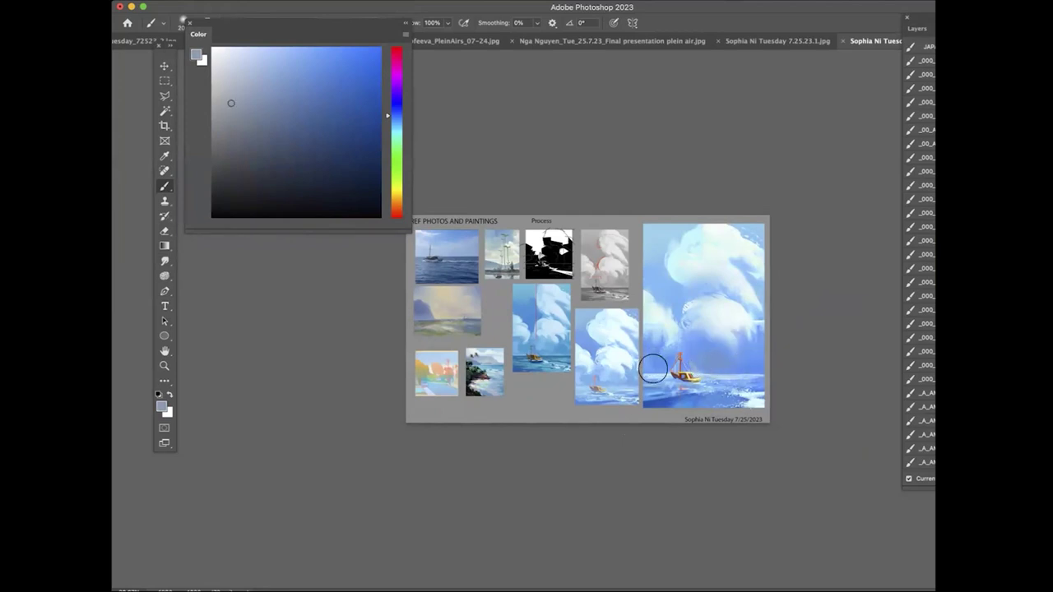
pyautogui.keyDown('alt'); pyautogui.click(698, 357); pyautogui.keyUp('alt')
# Examine the process studies and reference images on the boat sheet up close, and return to the full sheet
pyautogui.press('super+equal')
pyautogui.press('super+equal')
pyautogui.press('super+equal')
pyautogui.press('super+equal')
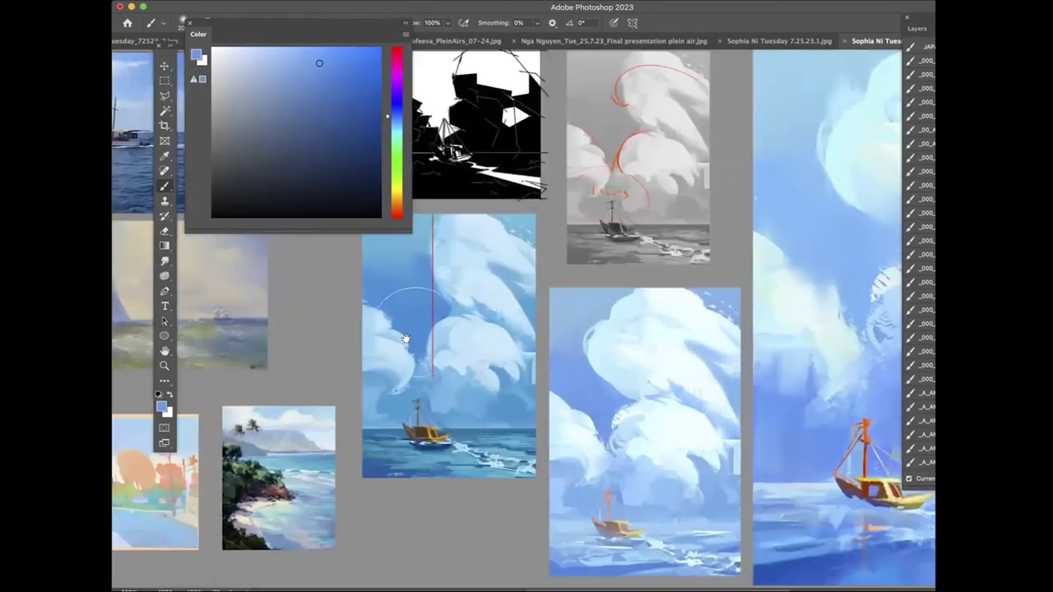
pyautogui.moveTo(487, 350); pyautogui.dragTo(598, 405)
pyautogui.moveTo(365, 365); pyautogui.dragTo(627, 408)
pyautogui.press('super+minus')
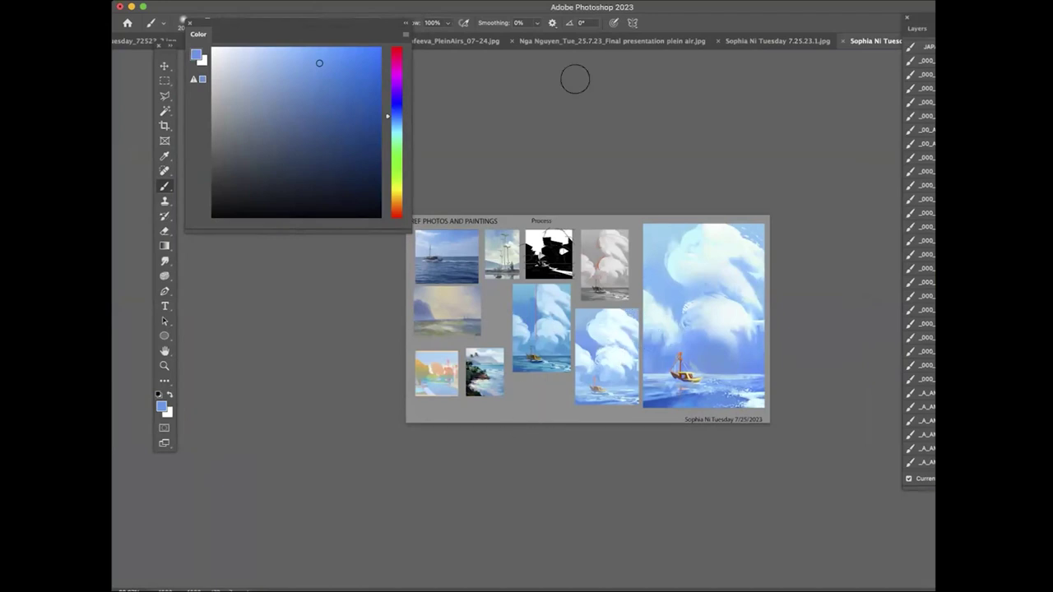
# Move the tool presets panel further into view and check the boat sheet with all panels temporarily hidden
pyautogui.moveTo(929, 17)
pyautogui.mouseDown()
pyautogui.moveTo(869, 52)
pyautogui.moveTo(879, 61)
pyautogui.mouseUp()
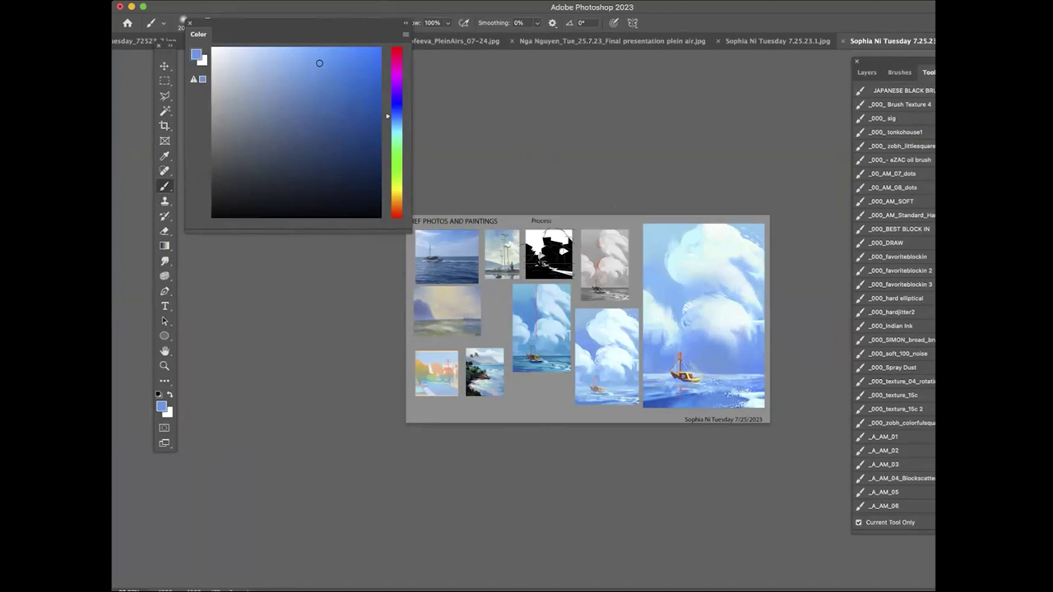
pyautogui.press('Tab')
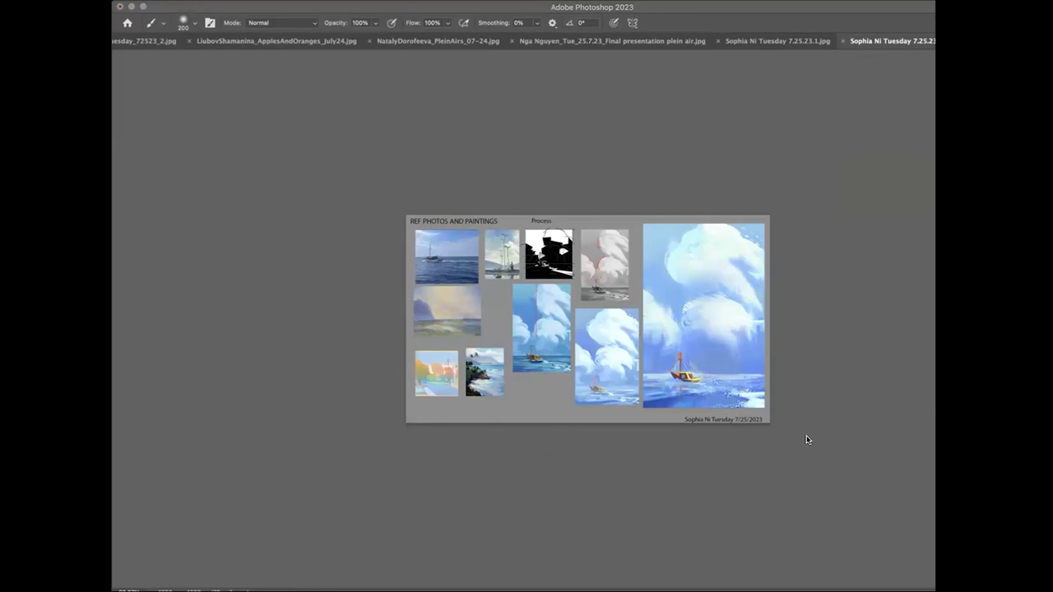
pyautogui.press('Tab')
# Switch to the cloudy seascape reference, examine its cloud edges closely, and sample the pale yellow of the bright disc
pyautogui.hotkey('ctrl', 'Tab')
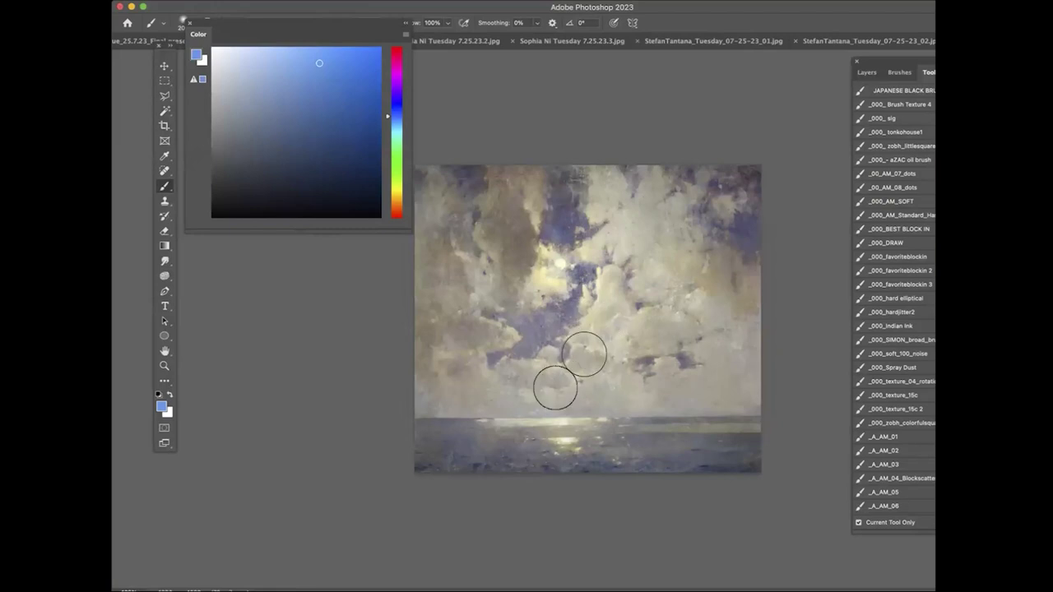
pyautogui.press('super+plus')
pyautogui.press('super+minus')
pyautogui.press('super+minus')
pyautogui.press('super+plus')
pyautogui.press('super+plus')
pyautogui.press('super+plus')
pyautogui.press('[')
pyautogui.press('[')
pyautogui.press('[')
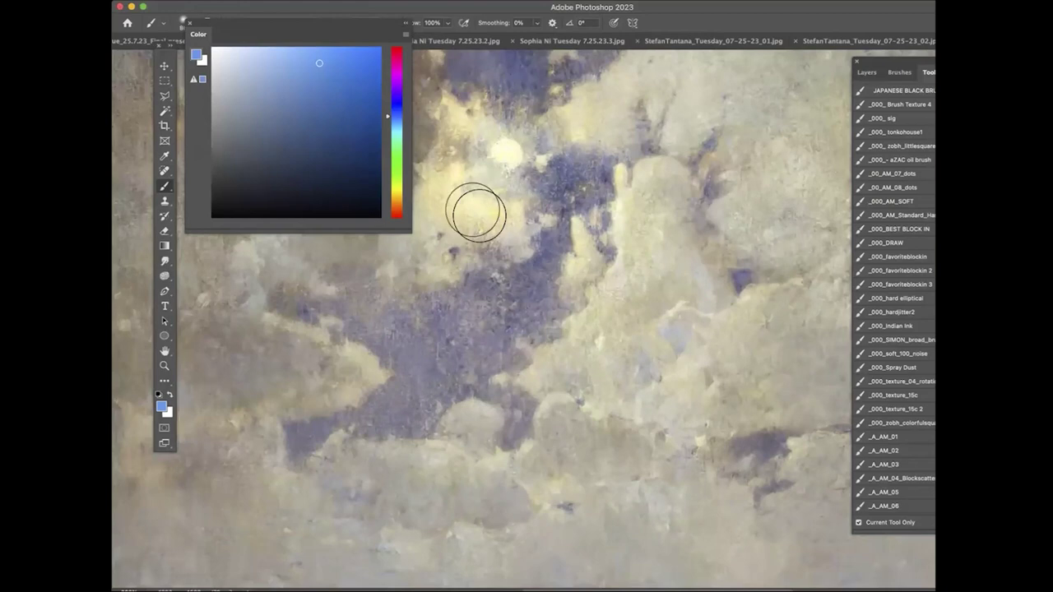
pyautogui.keyDown('alt'); pyautogui.click(504, 144); pyautogui.keyUp('alt')
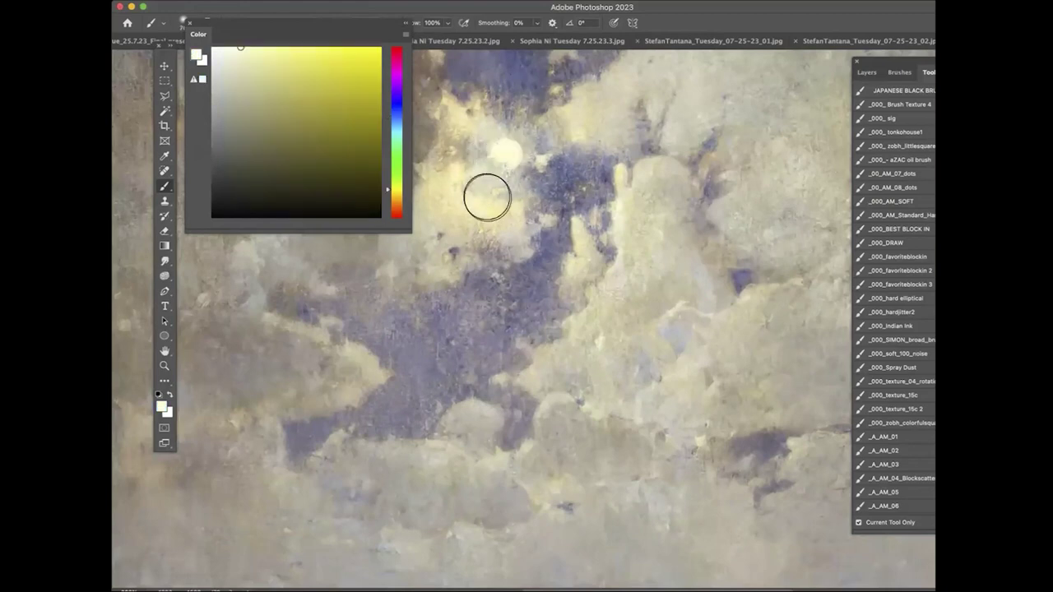
pyautogui.press('super+minus')
pyautogui.press('super+minus')
pyautogui.press('super+minus')
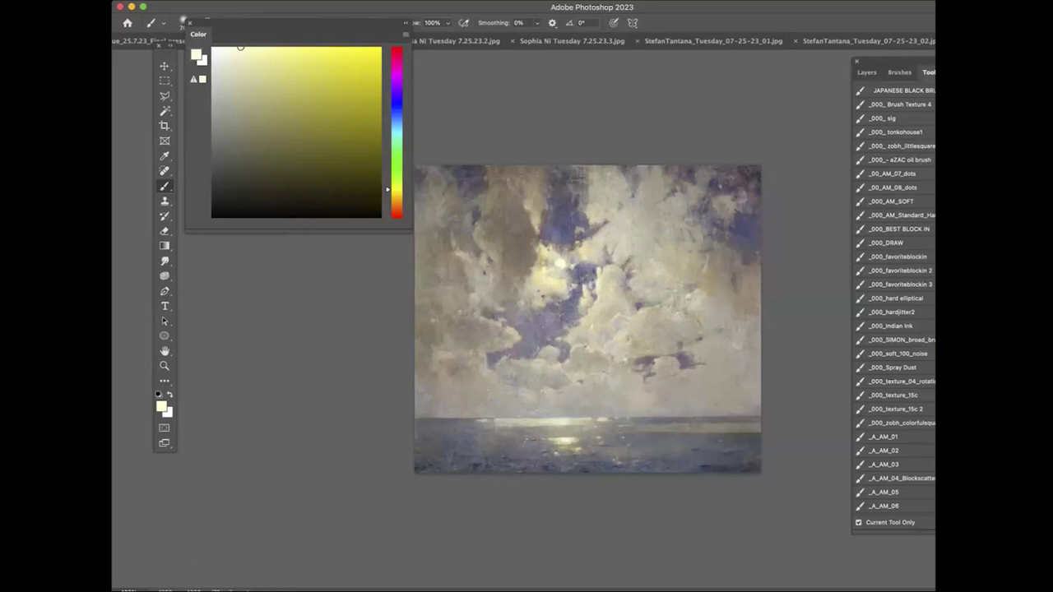
# View the cloudy seascape without panels, and switch to the reference painting of warm-lit clouds over a beach
pyautogui.press('super+o')
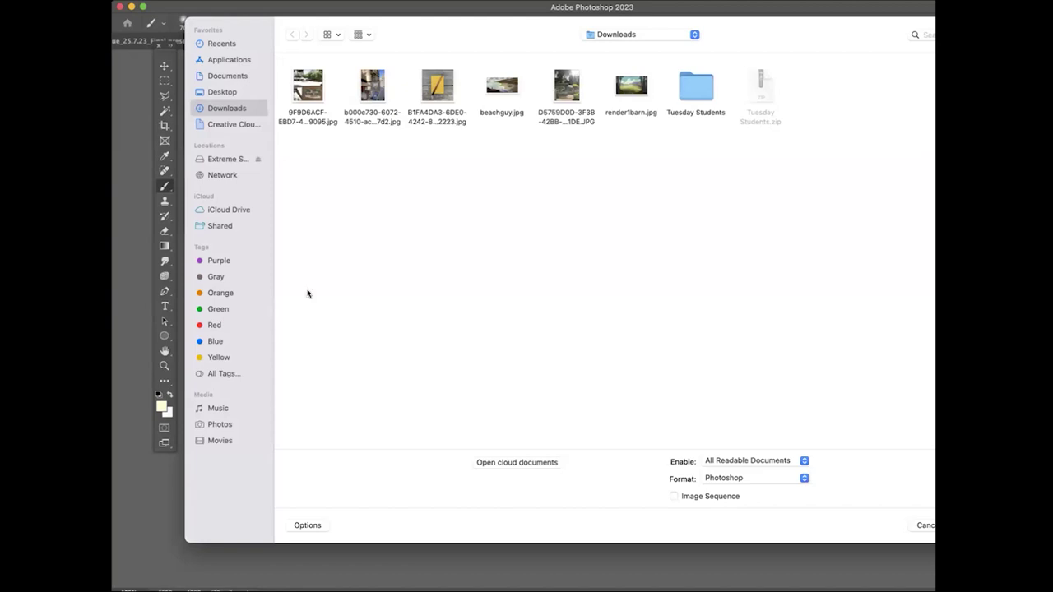
pyautogui.press('Escape')
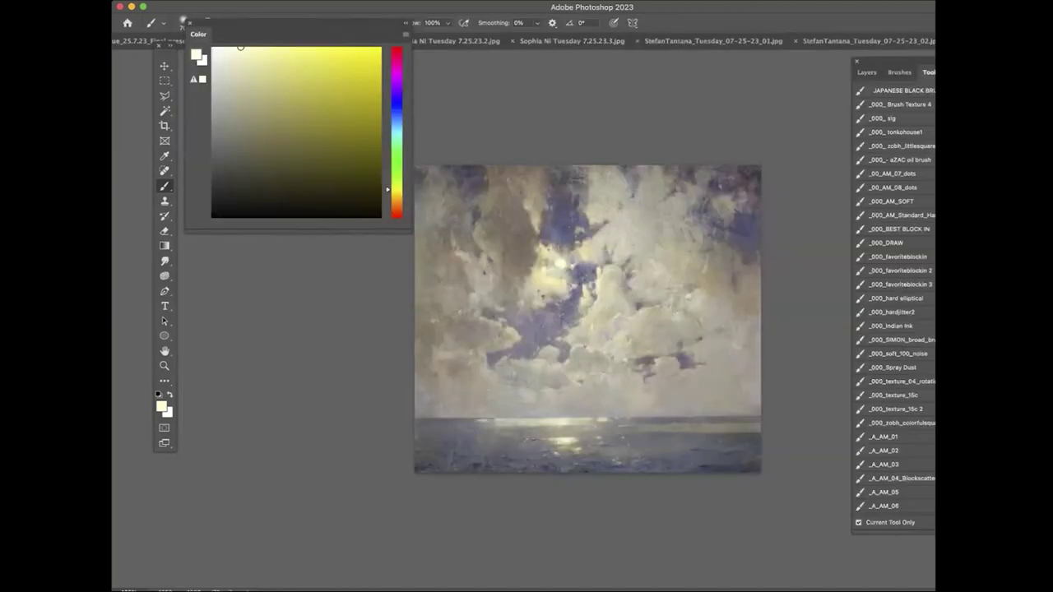
pyautogui.press('Tab')
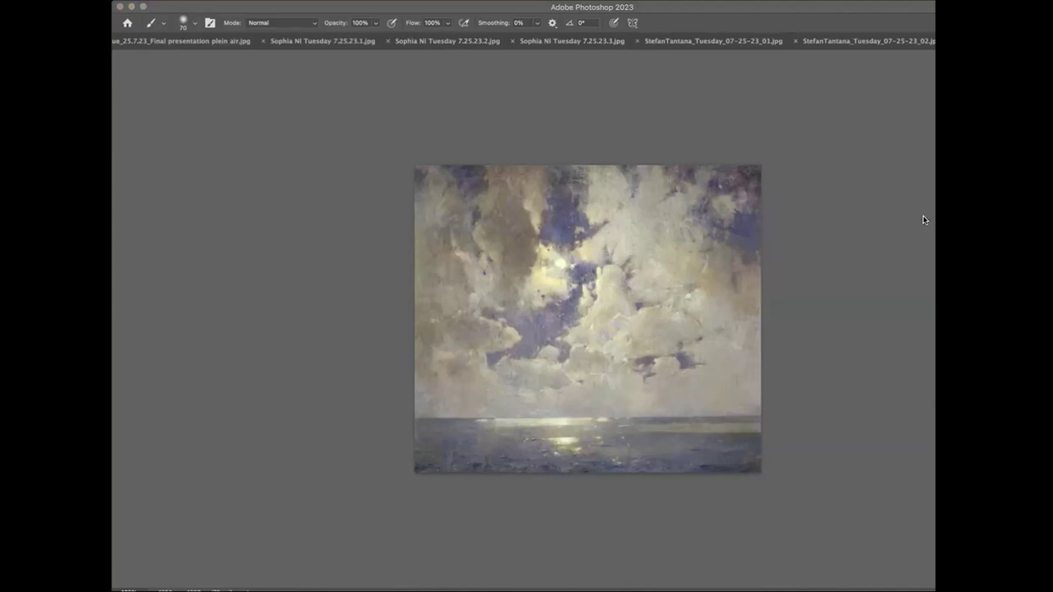
pyautogui.press('Tab')
pyautogui.hotkey('ctrl', 'Tab')
pyautogui.press('super+plus')
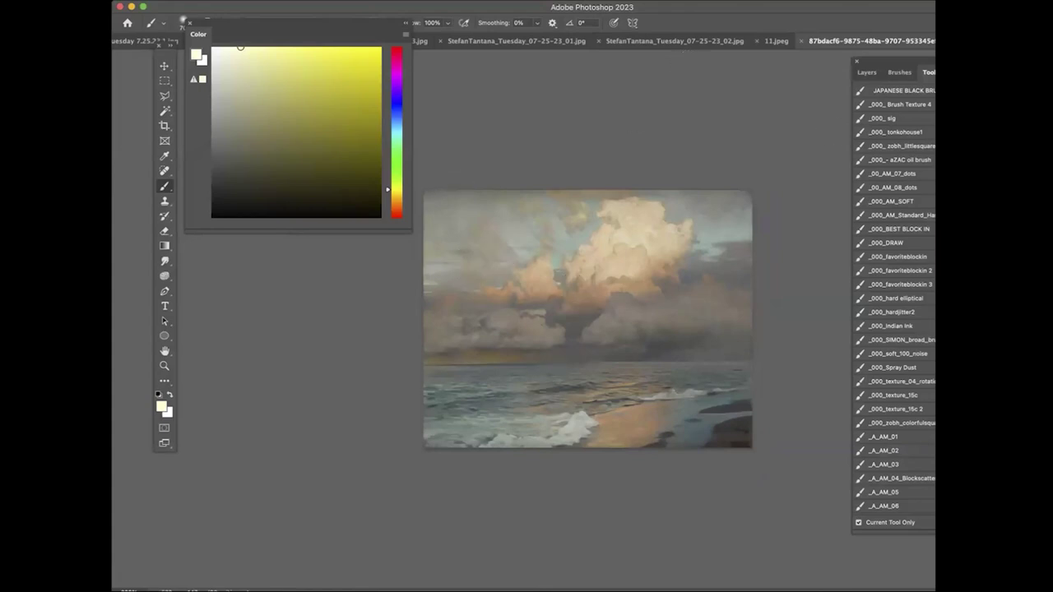
# Switch to the student's night house sheet, move the tool presets panel aside, and show the sheet in full screen mode
pyautogui.click(1044, 41)
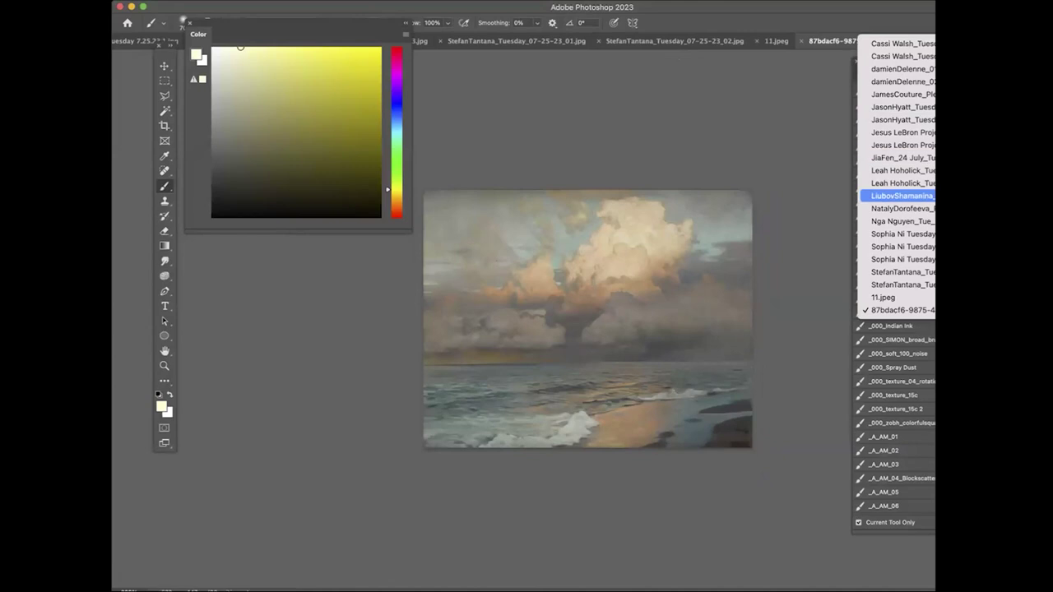
pyautogui.click(902, 271)
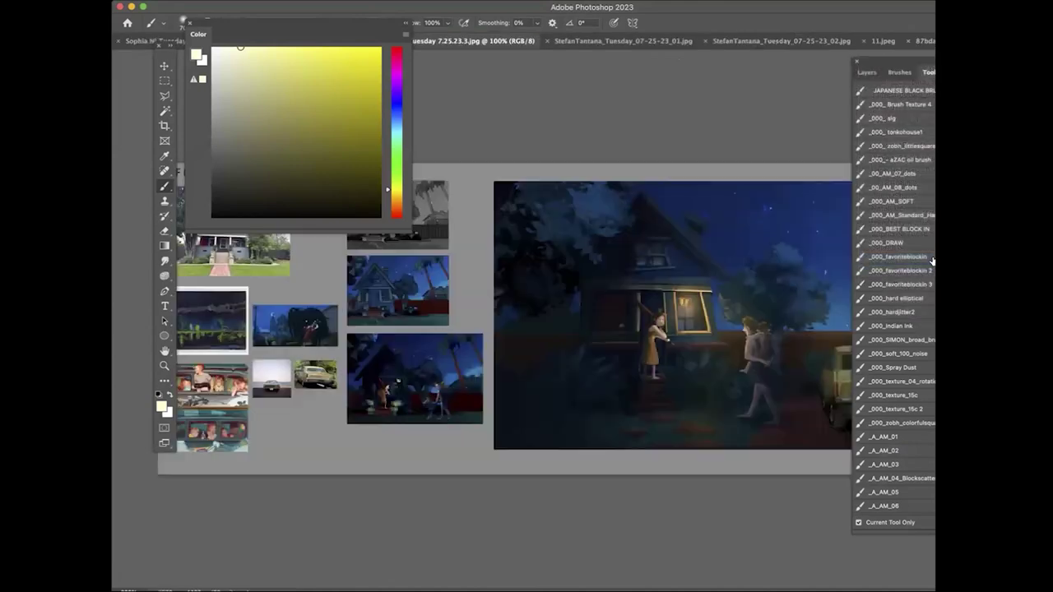
pyautogui.moveTo(879, 62); pyautogui.dragTo(975, 63)
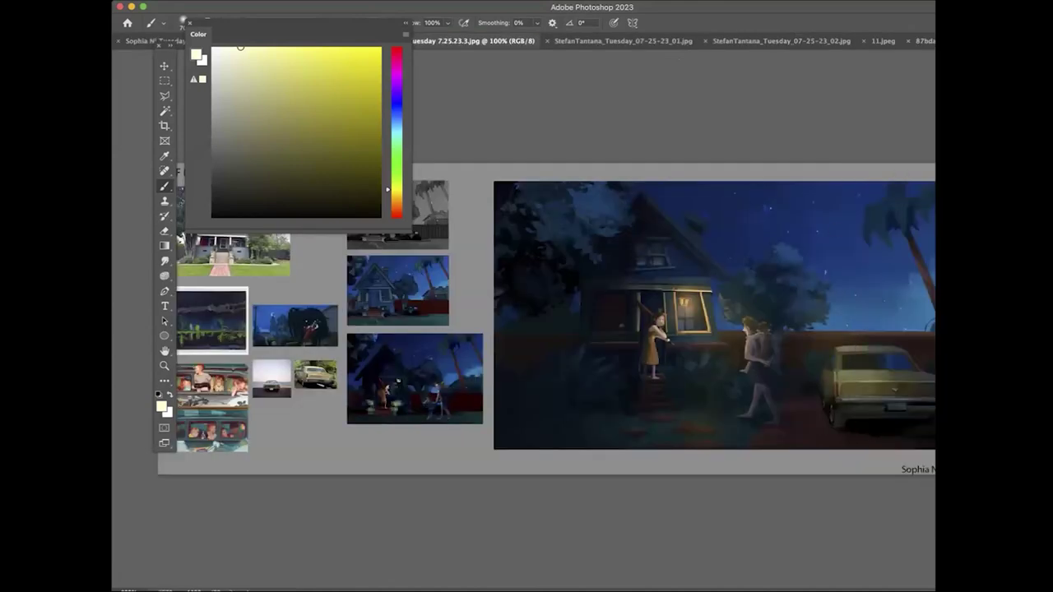
pyautogui.press('f')
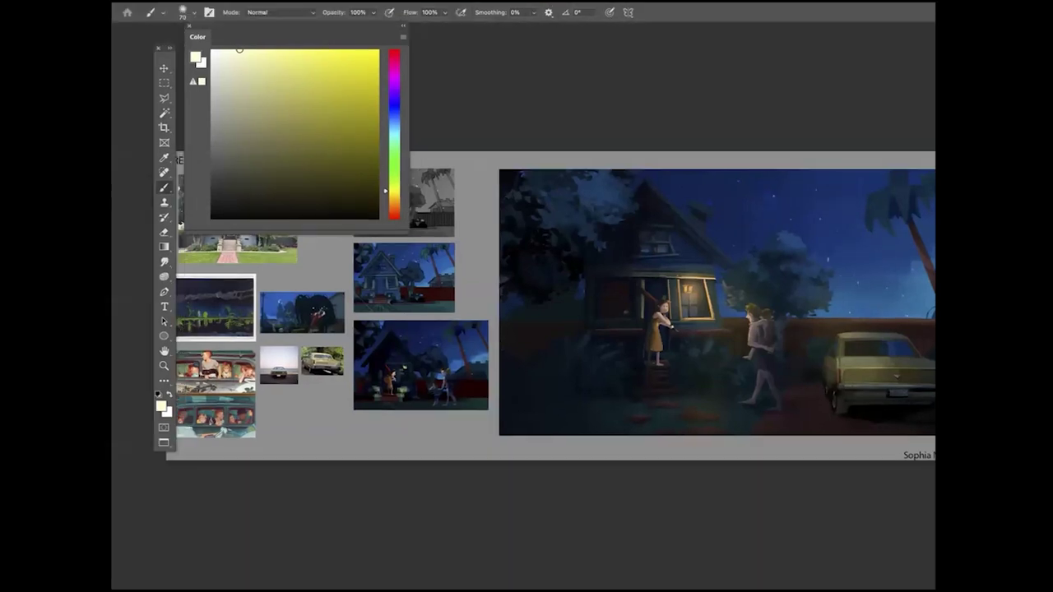
pyautogui.press('f')
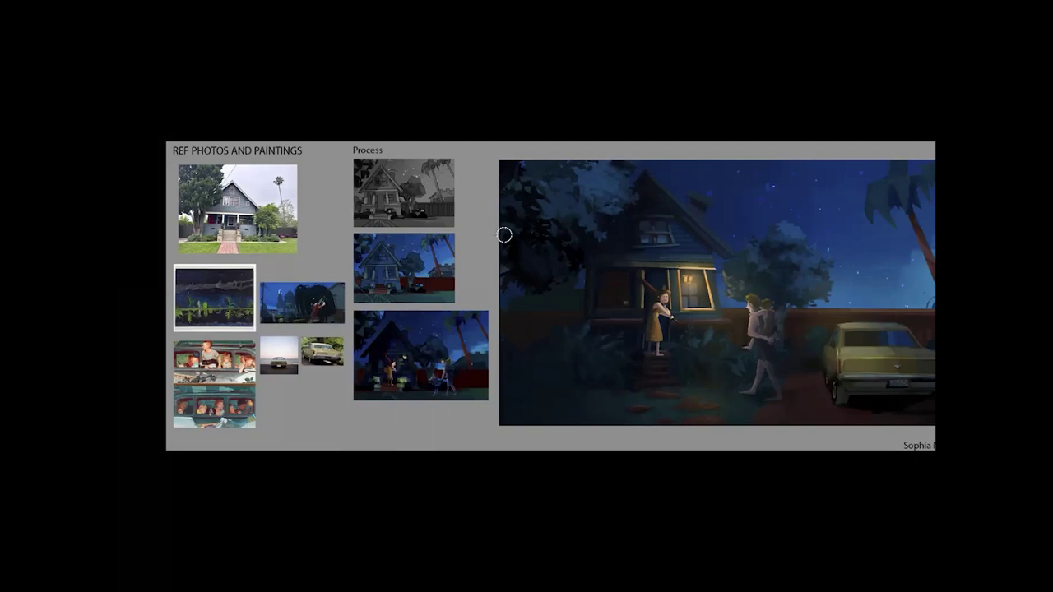
# Examine the night house painting beside its process studies, and return to the standard screen mode
pyautogui.scroll(3, 503, 237)
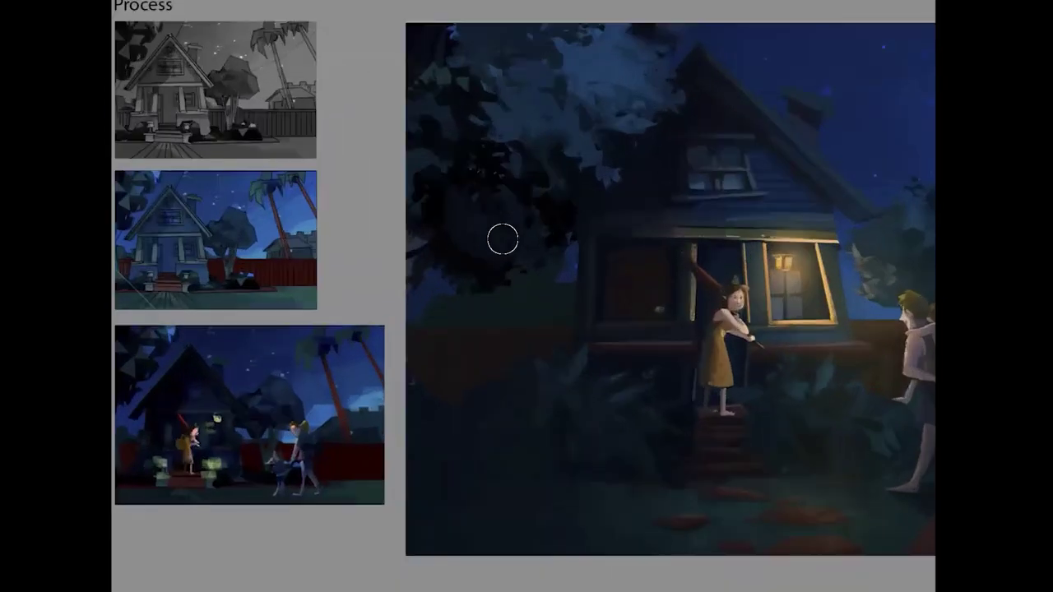
pyautogui.moveTo(529, 203); pyautogui.dragTo(423, 202)
pyautogui.scroll(-3, 458, 229)
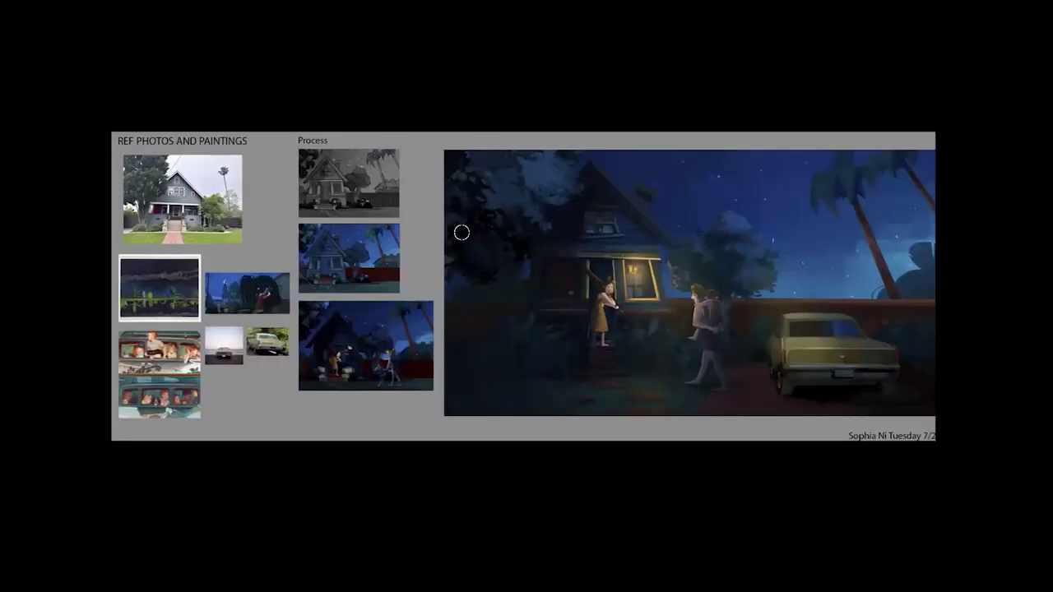
pyautogui.press('f')
pyautogui.scroll(2, 463, 229)
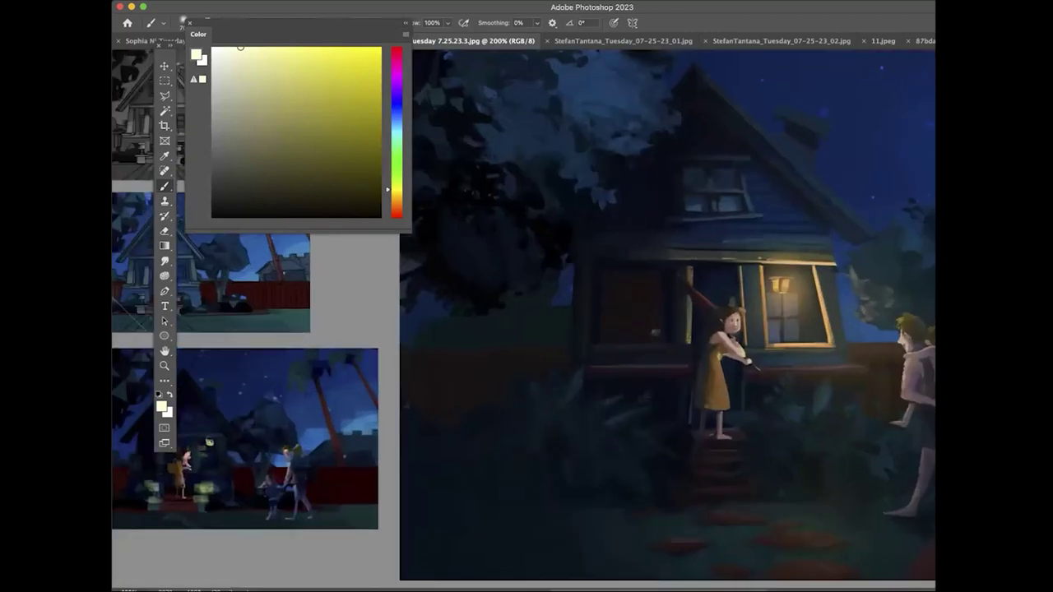
# Show the night house sheet in full screen mode and add a Levels adjustment layer with the output white level at 128
pyautogui.press('f')
pyautogui.moveTo(623, 213); pyautogui.dragTo(456, 171)
pyautogui.moveTo(645, 317); pyautogui.dragTo(525, 281)
pyautogui.moveTo(433, 292); pyautogui.dragTo(576, 282)
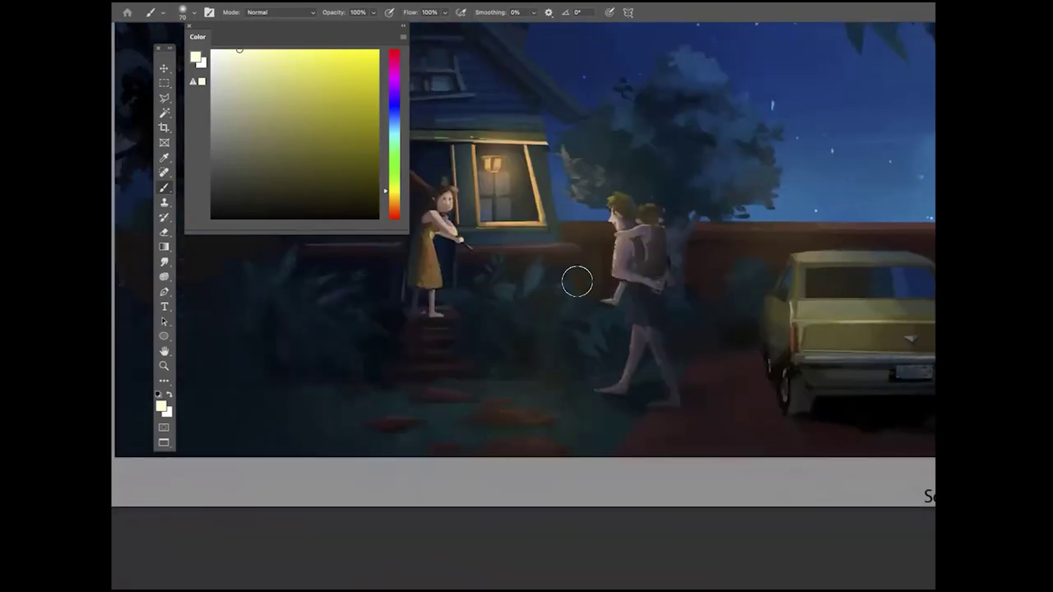
pyautogui.moveTo(1012, 64); pyautogui.dragTo(962, 46)
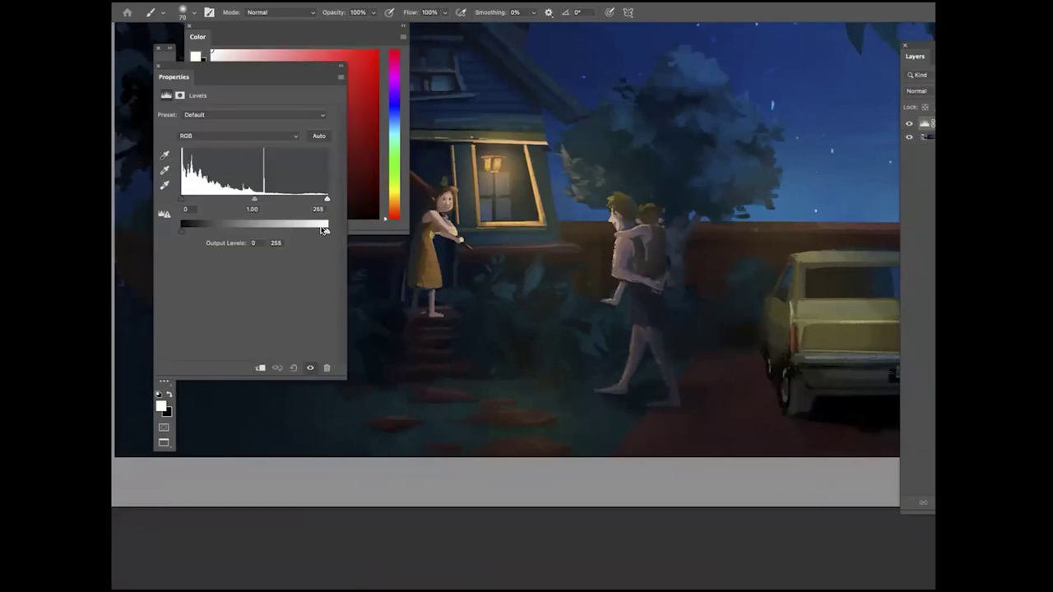
pyautogui.moveTo(323, 230); pyautogui.dragTo(254, 231)
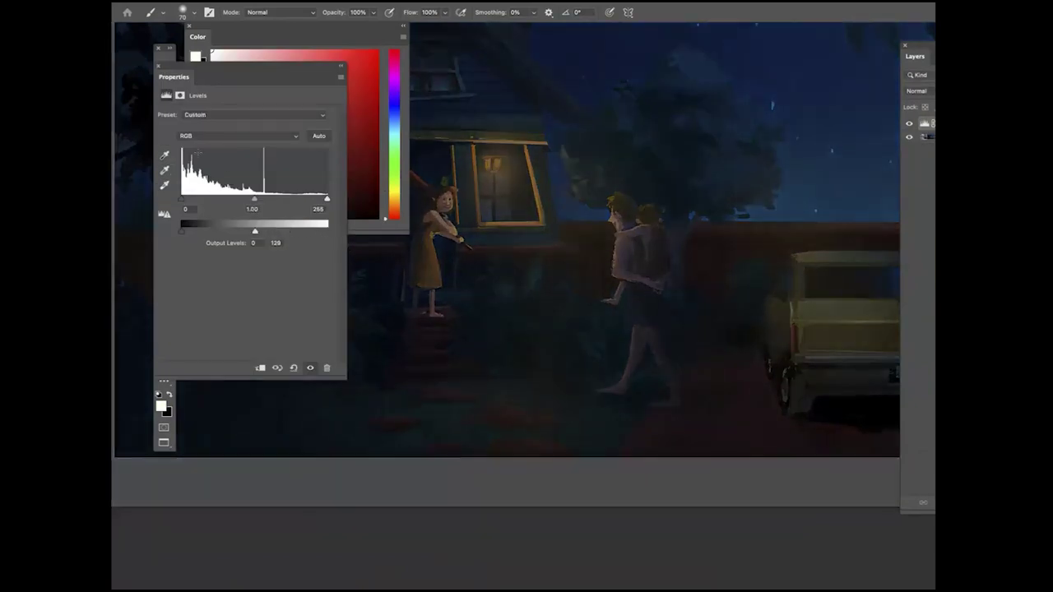
pyautogui.click(158, 66)
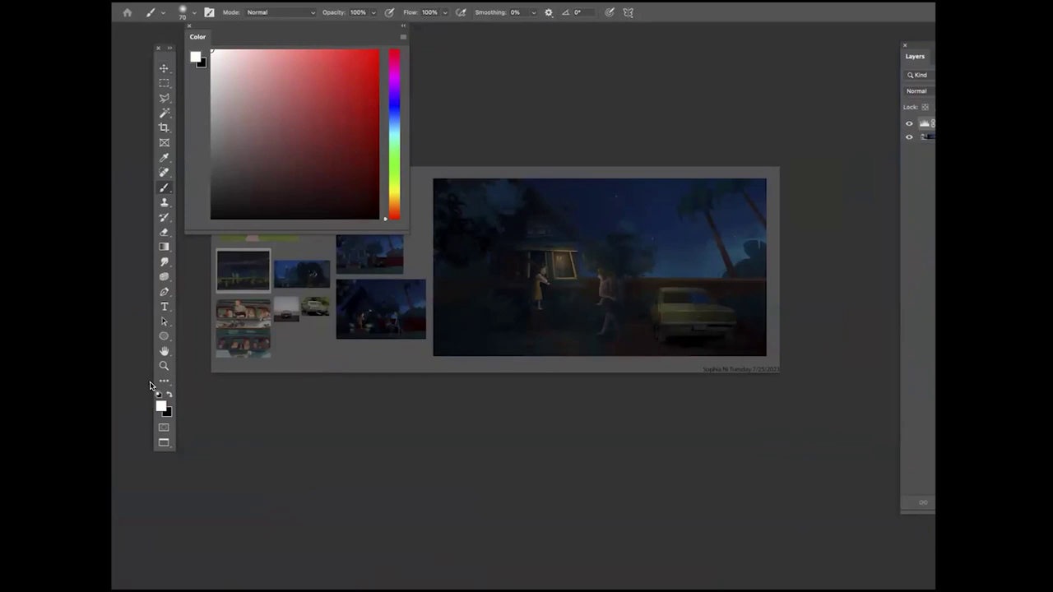
# Fill the Levels mask with black, and paint white on it to darken the night painting's outer and lower areas around the porch and figures
pyautogui.click(169, 396)
pyautogui.hotkey('alt', 'BackSpace')
pyautogui.click(170, 396)
pyautogui.press('super+plus')
pyautogui.press('super+plus')
pyautogui.press('super+plus')
pyautogui.moveTo(280, 326); pyautogui.dragTo(510, 357)
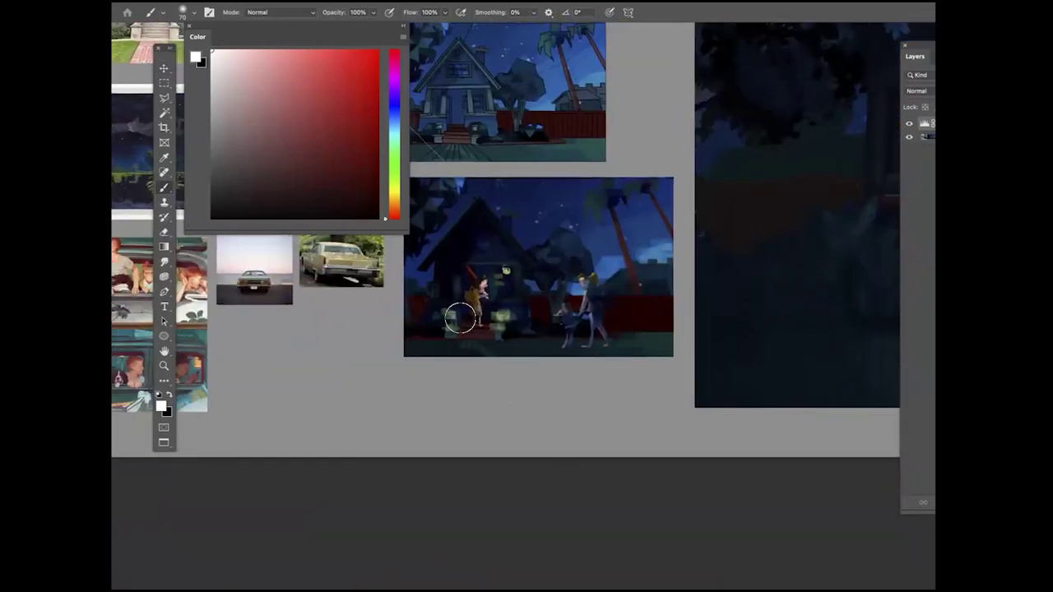
pyautogui.hscroll(2, 584, 333)
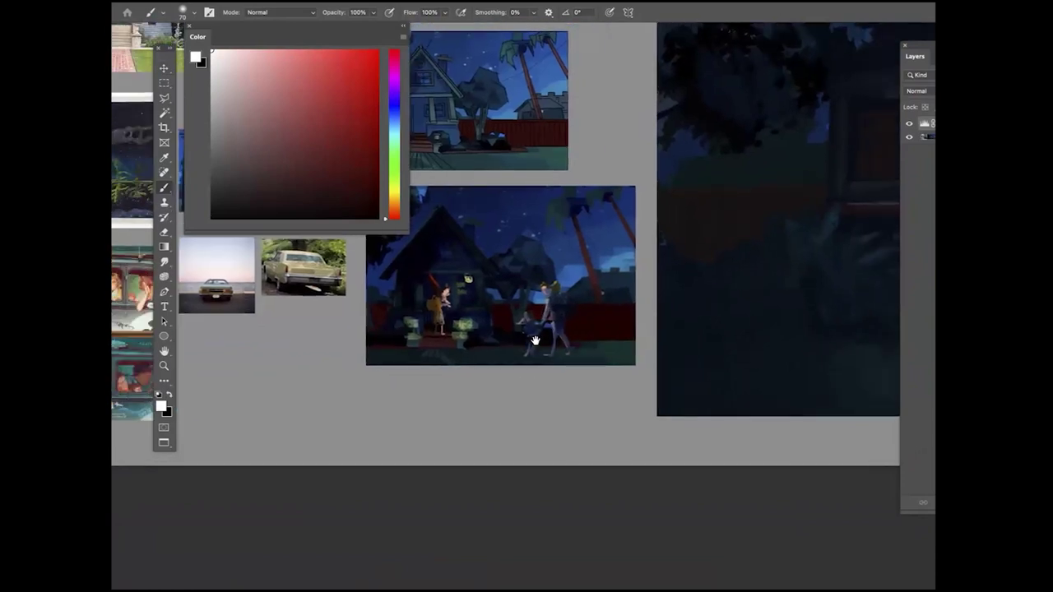
pyautogui.scroll(-3, 465, 438)
pyautogui.scroll(5, 470, 387)
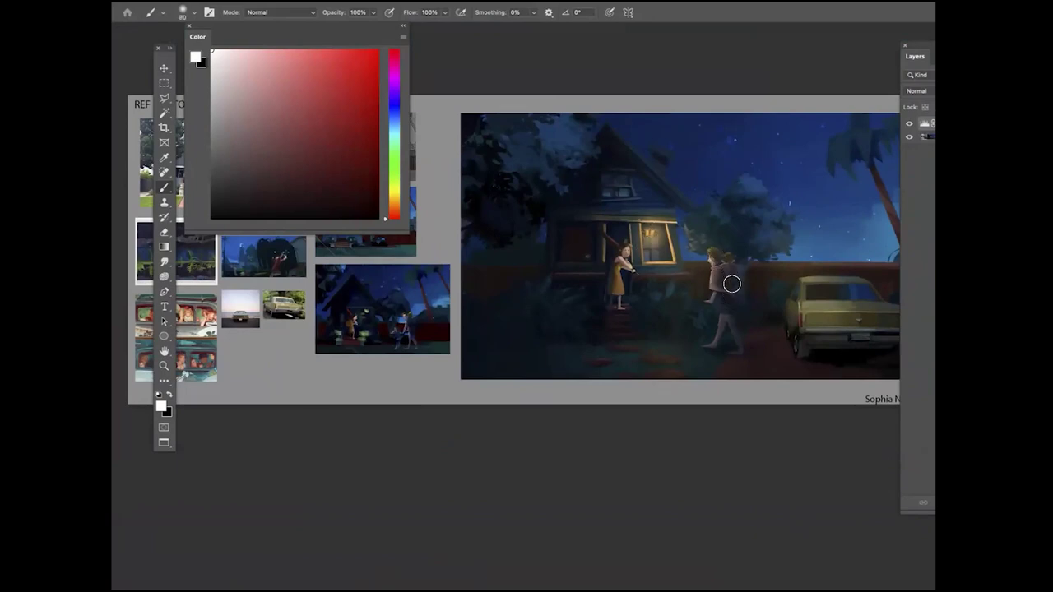
# Switch to a hard round brush at size 60, darken the walking figures through the Levels mask, and check the whole sheet
pyautogui.click(932, 56)
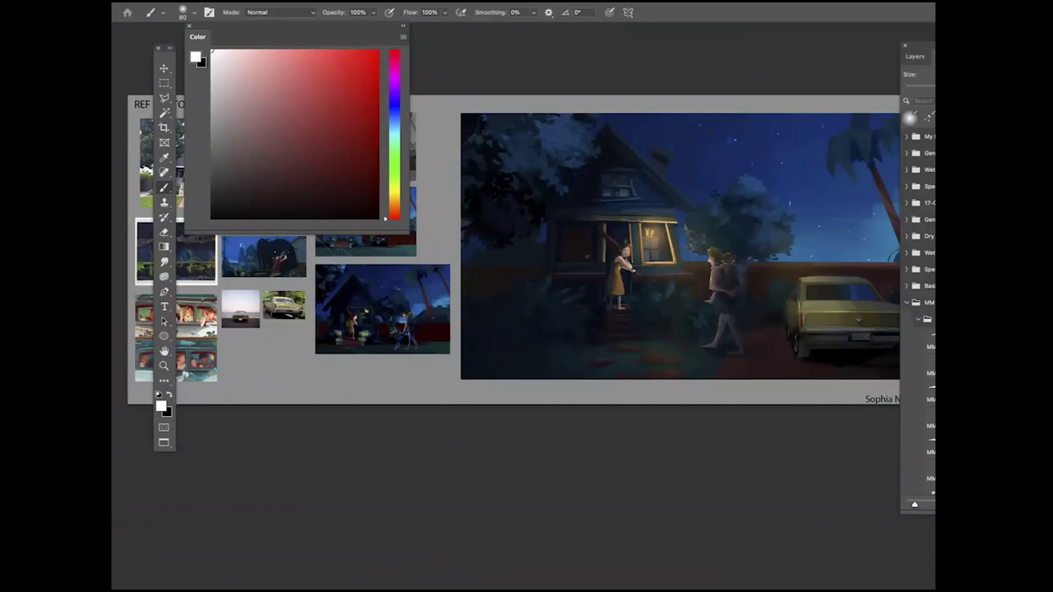
pyautogui.click(935, 56)
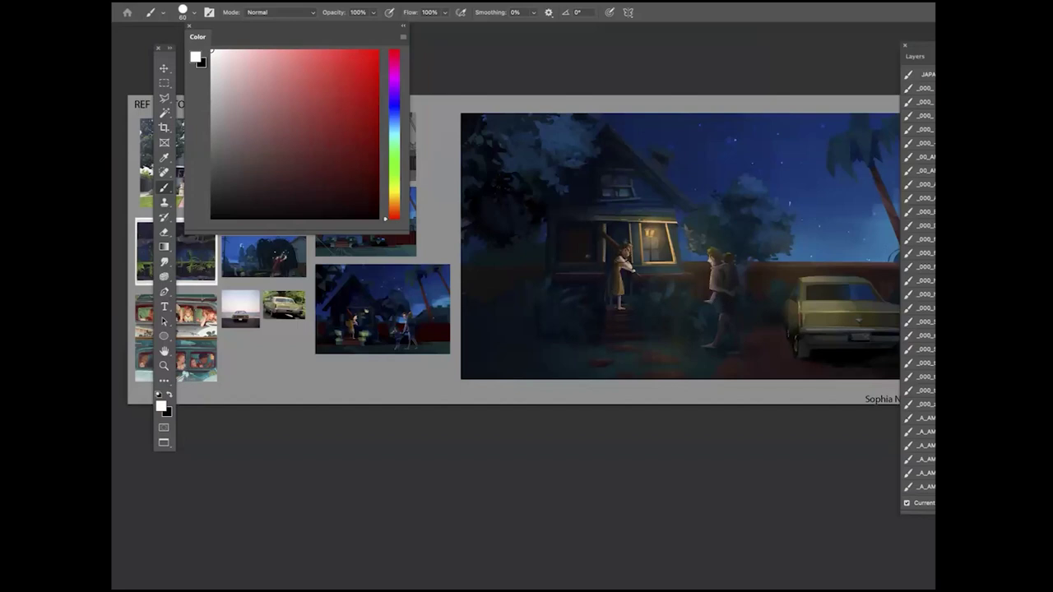
pyautogui.press('super+minus')
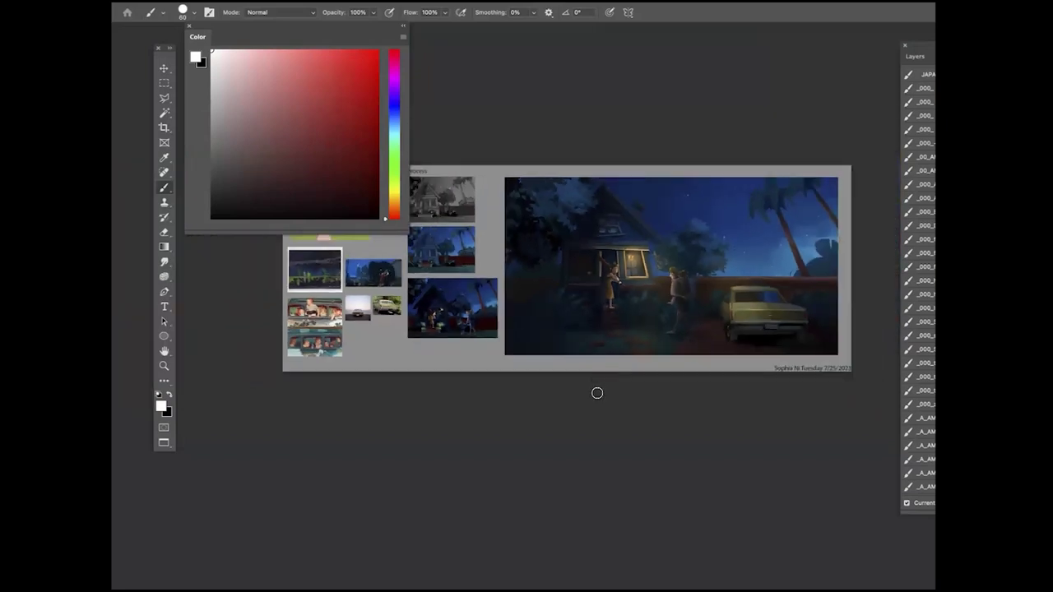
pyautogui.press('super+equal')
# Add a new layer above the Levels adjustment, choose a warm orange, and set the layer's blend mode to Overlay
pyautogui.click(914, 57)
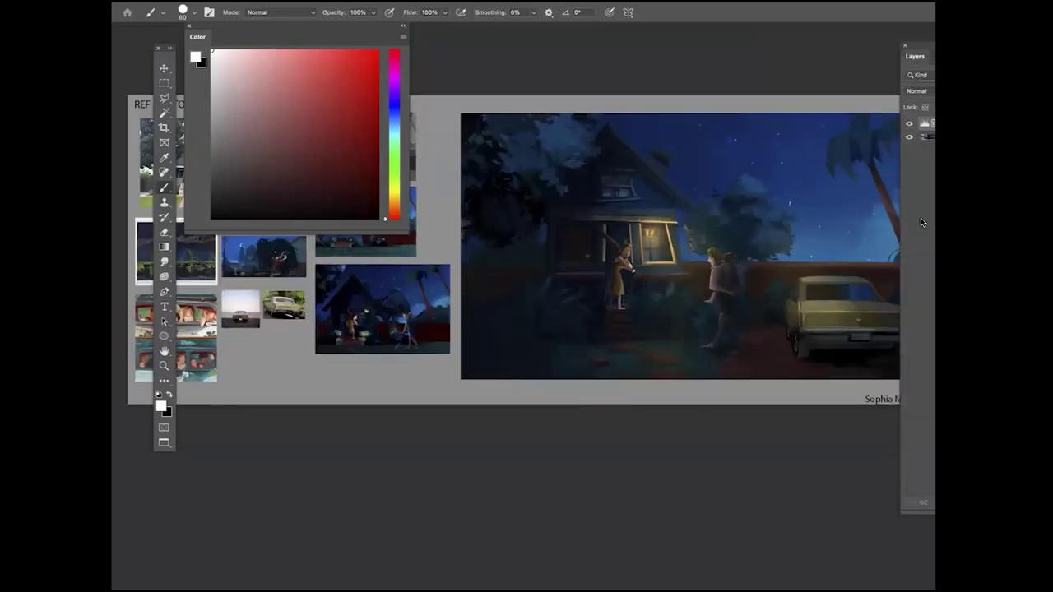
pyautogui.press('alt+shift+super+n')
pyautogui.moveTo(406, 193); pyautogui.dragTo(406, 203)
pyautogui.click(329, 55)
pyautogui.click(930, 91)
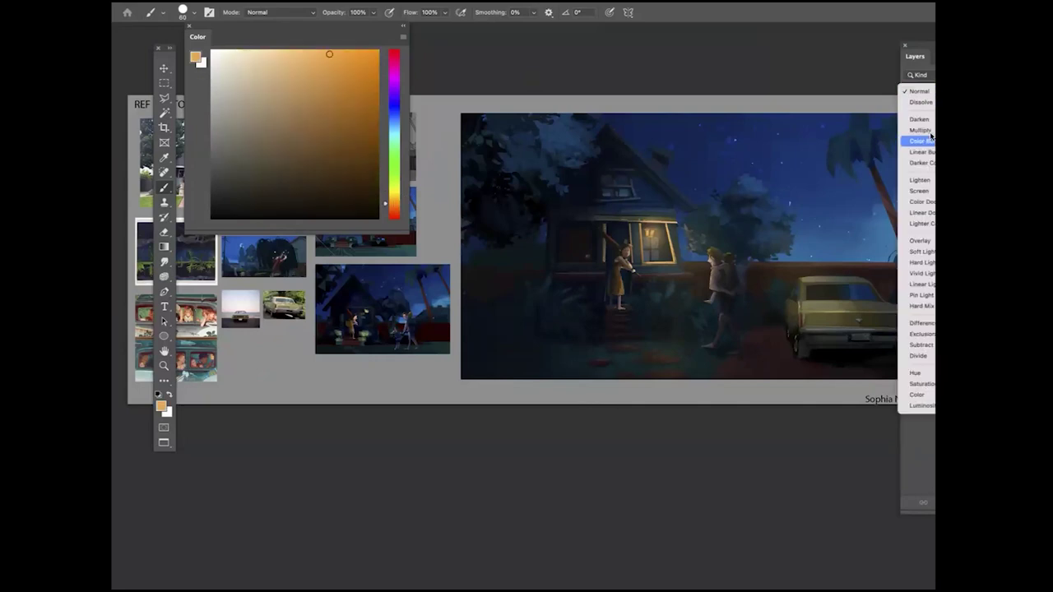
pyautogui.click(918, 245)
# Lighten the orange and paint warm light on the girl's face, arms and dress with a size 20 brush
pyautogui.scroll(5, 636, 176)
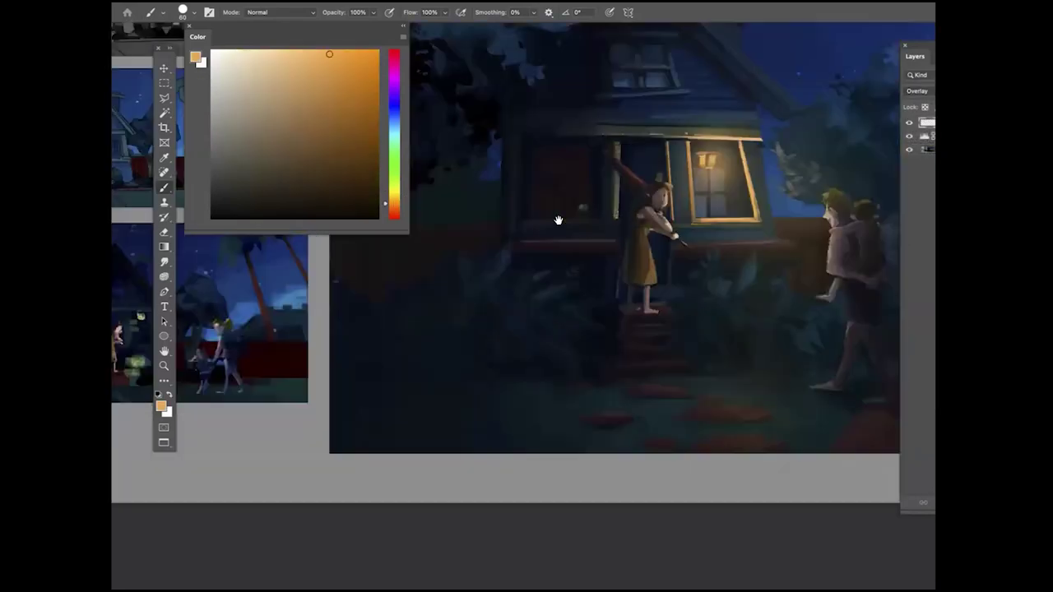
pyautogui.press('[')
pyautogui.press('[')
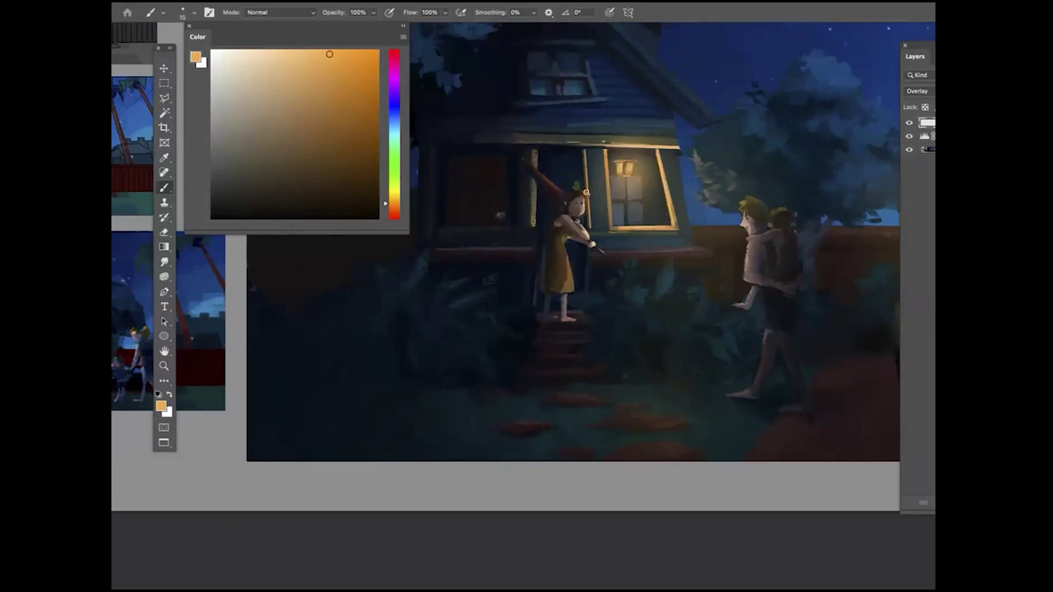
pyautogui.moveTo(301, 58); pyautogui.dragTo(297, 51)
pyautogui.press(']')
pyautogui.moveTo(574, 218); pyautogui.dragTo(592, 241)
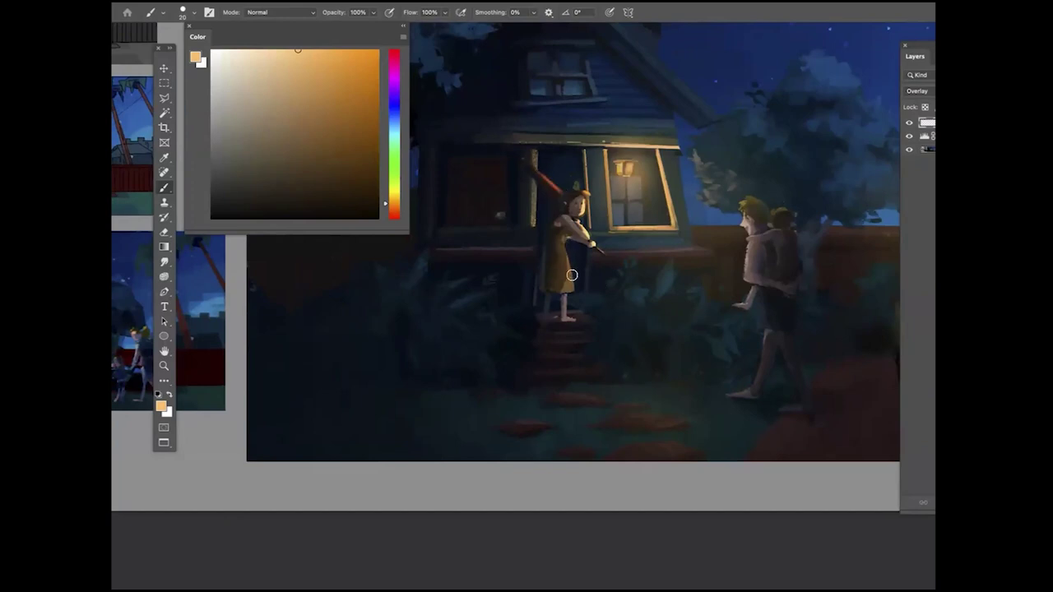
pyautogui.press('super+minus')
pyautogui.press('super+minus')
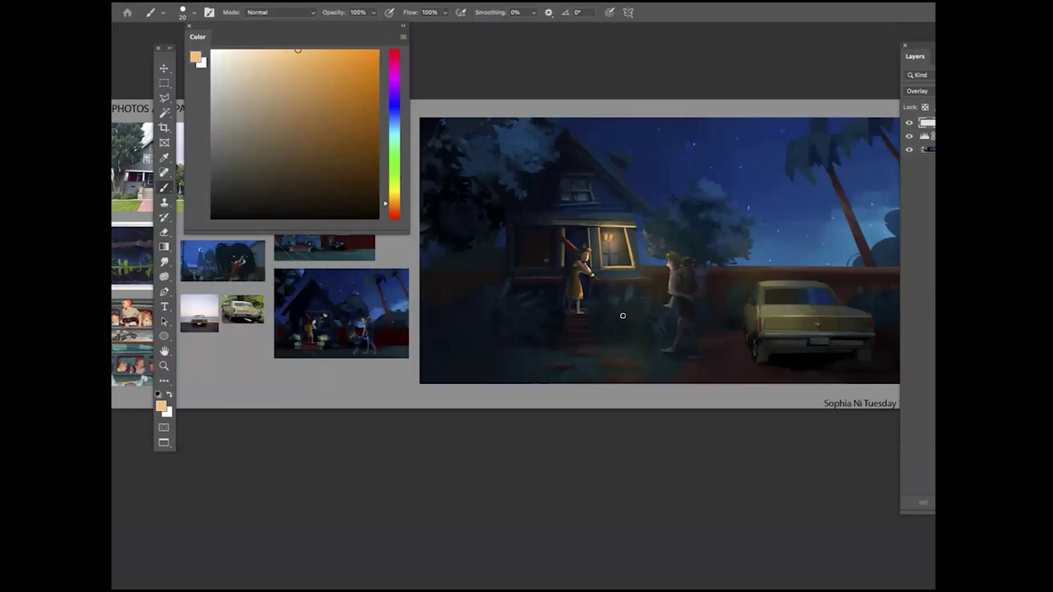
# Paint warm rim light along the house-facing side of the walking figures with a size 25 brush, and review the whole sheet
pyautogui.hotkey('ctrl', '+')
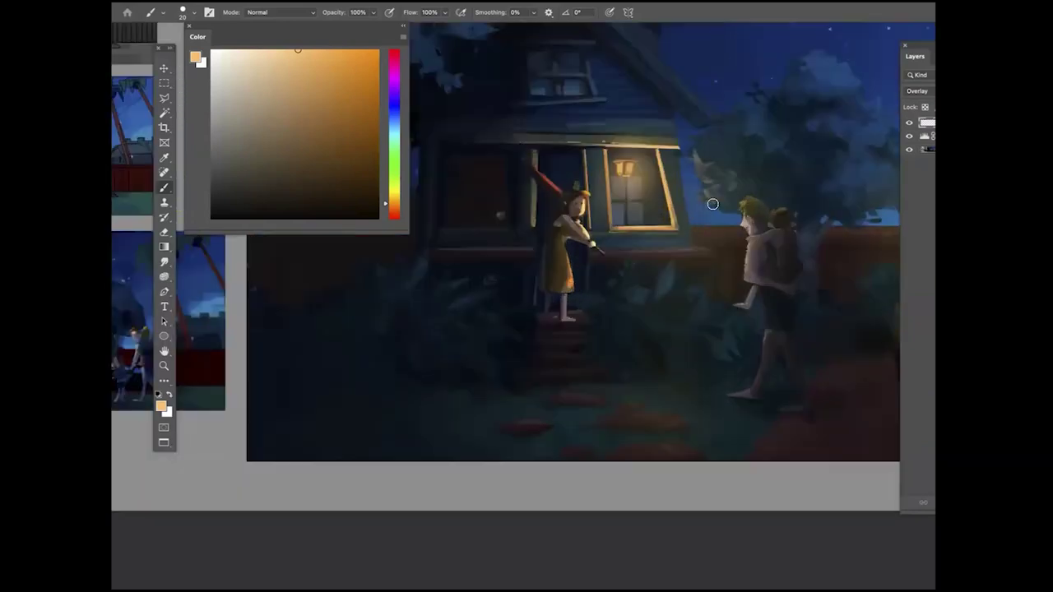
pyautogui.moveTo(748, 243); pyautogui.dragTo(746, 278)
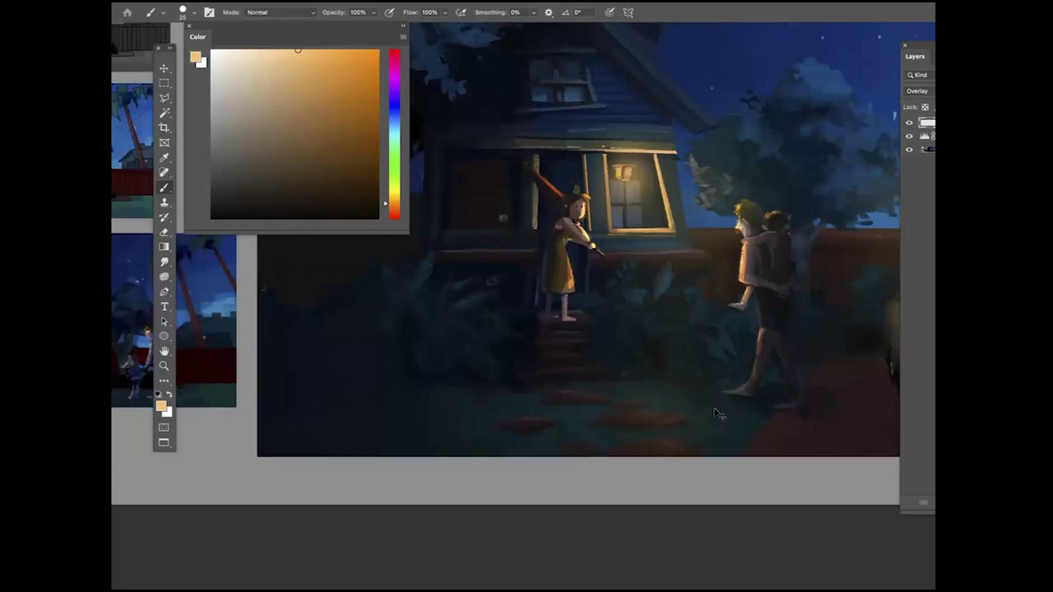
pyautogui.press('super+minus')
pyautogui.press('super+minus')
pyautogui.press('super+minus')
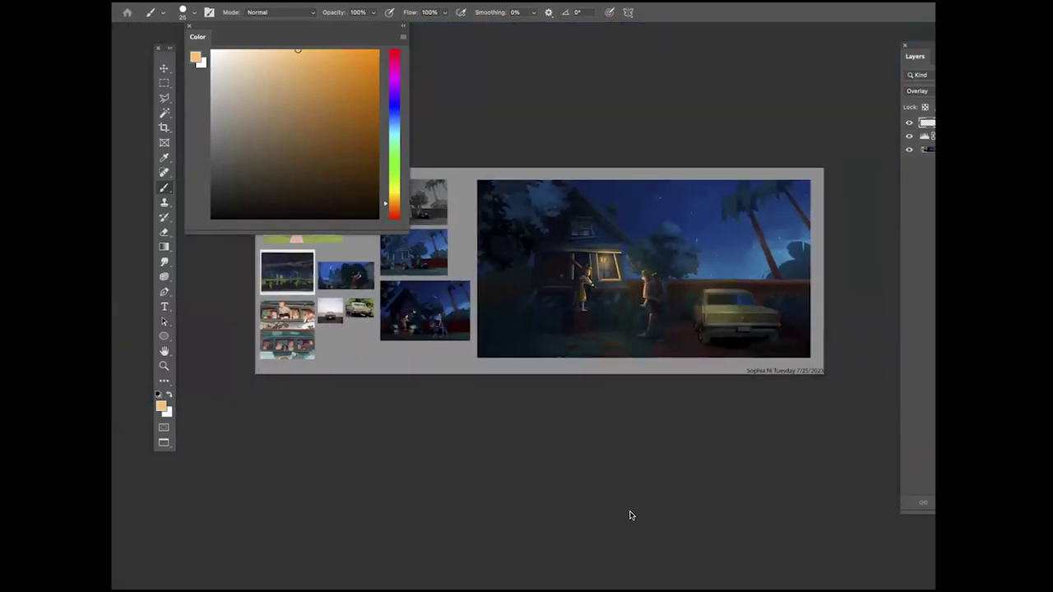
pyautogui.hotkey('ctrl', '+')
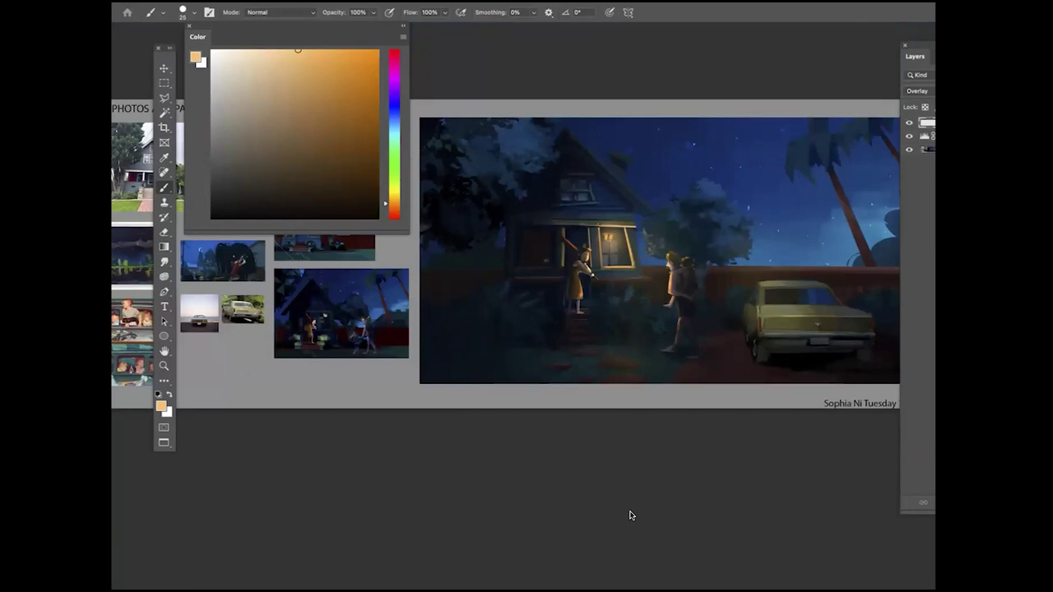
# Group the Overlay and Levels layers, and toggle the group's visibility to compare the painting before and after
pyautogui.click(923, 136)
pyautogui.hotkey('ctrl', 'g')
pyautogui.click(910, 125)
pyautogui.hotkey('ctrl', '-')
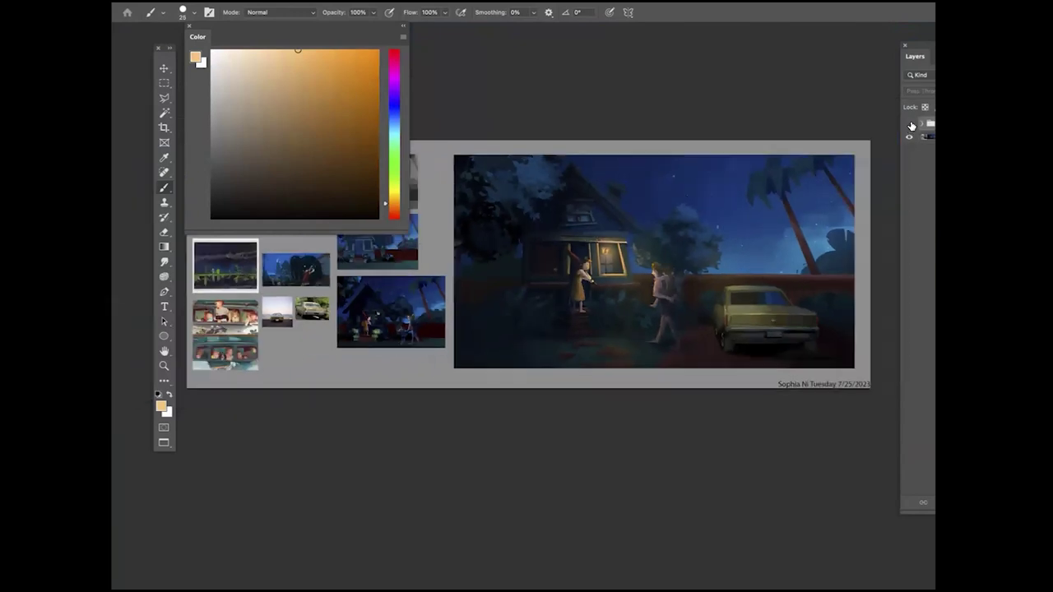
pyautogui.click(908, 127)
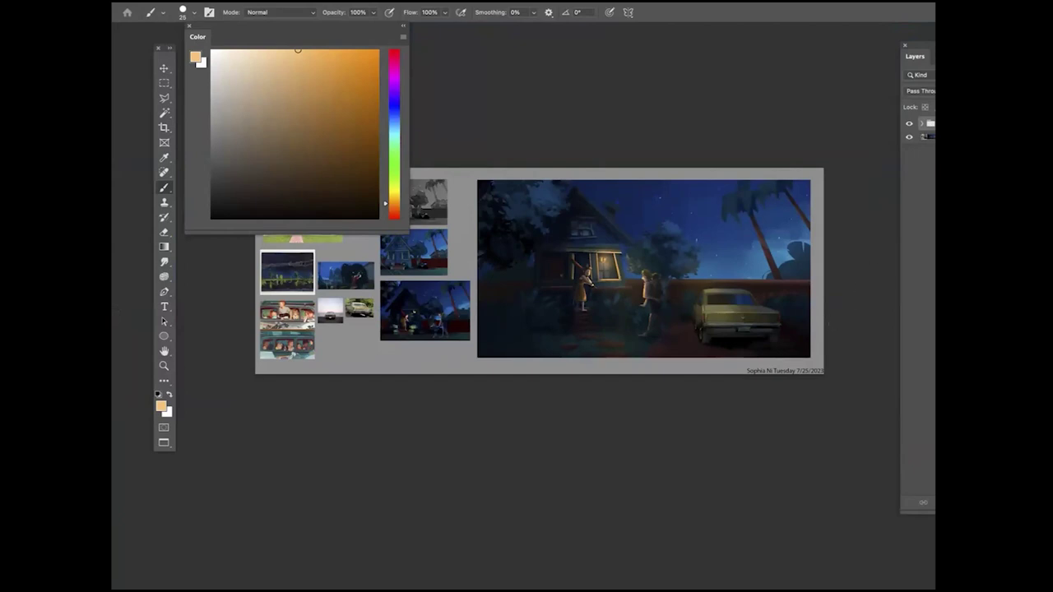
# Add a new layer, cover the lit window's right post with sampled dark tones, and repaint it slimmer in sampled yellow at size 15
pyautogui.press('super+plus')
pyautogui.press('super+plus')
pyautogui.press('super+plus')
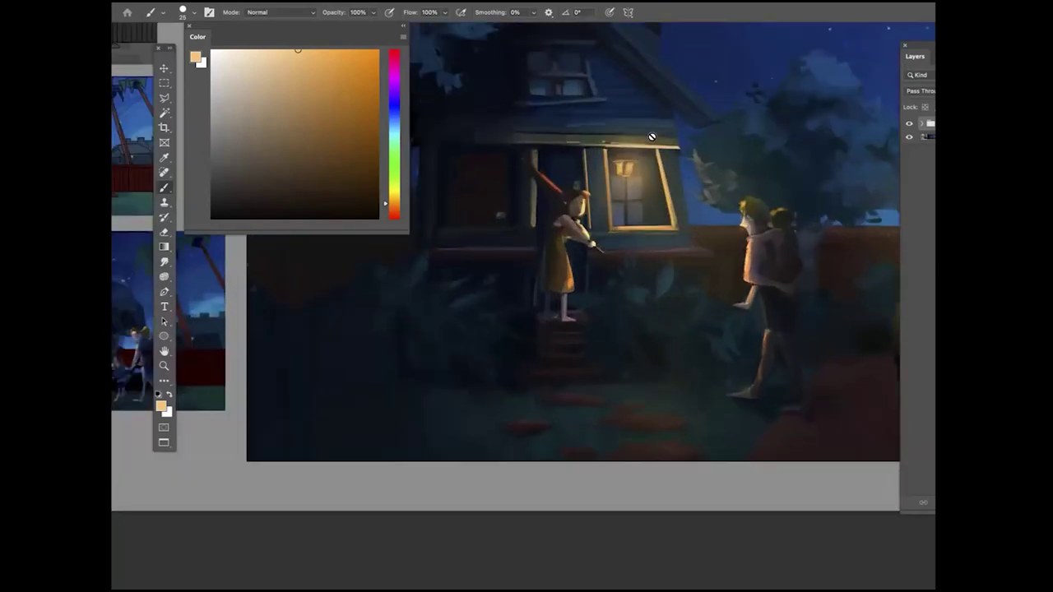
pyautogui.press('alt+shift+super+n')
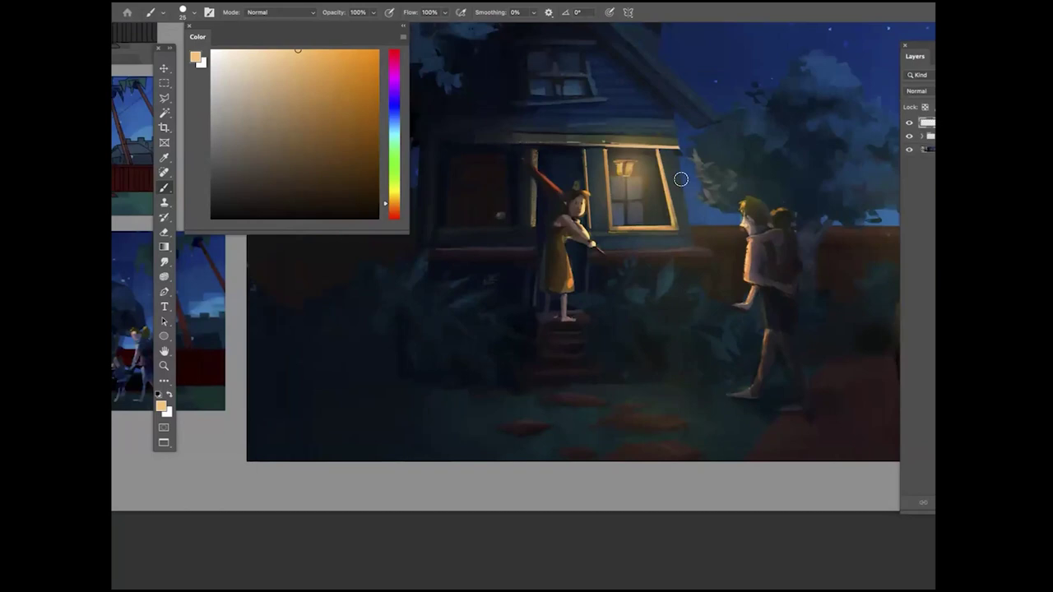
pyautogui.keyDown('alt'); pyautogui.click(657, 155); pyautogui.keyUp('alt')
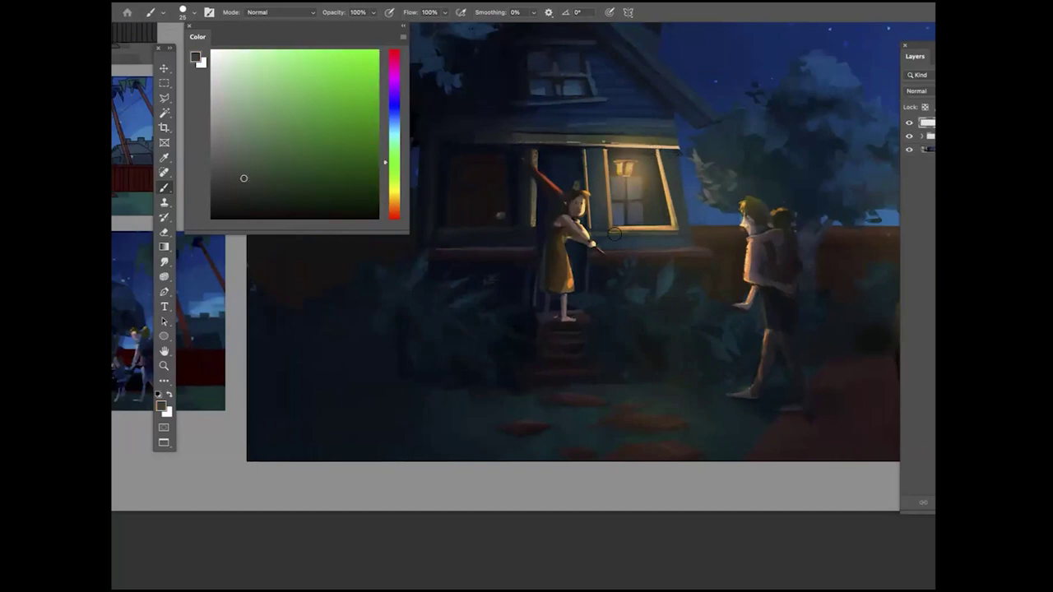
pyautogui.keyDown('alt'); pyautogui.click(675, 150); pyautogui.keyUp('alt')
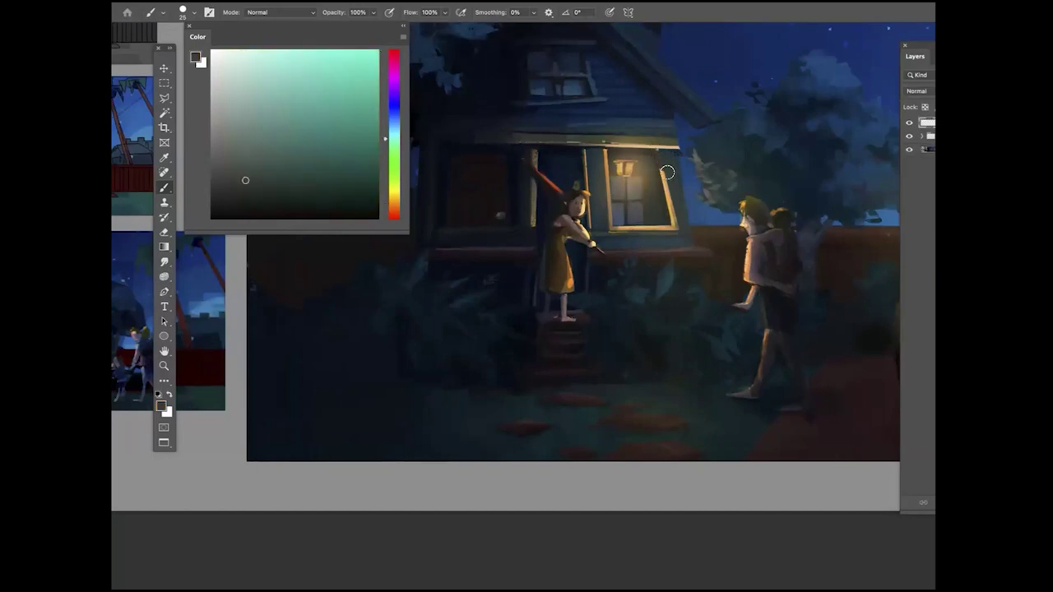
pyautogui.keyDown('alt'); pyautogui.click(656, 167); pyautogui.keyUp('alt')
pyautogui.press('[')
pyautogui.press('[')
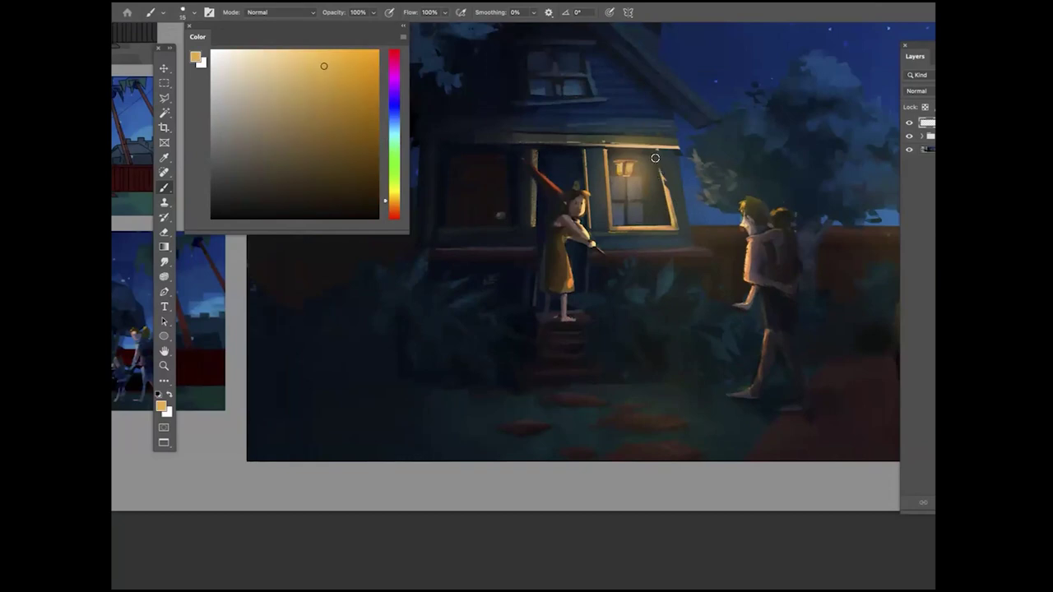
# Trim the right window post and tone down the left post and upper beam with sampled dark colours at 34% opacity
pyautogui.keyDown('alt'); pyautogui.click(668, 186); pyautogui.keyUp('alt')
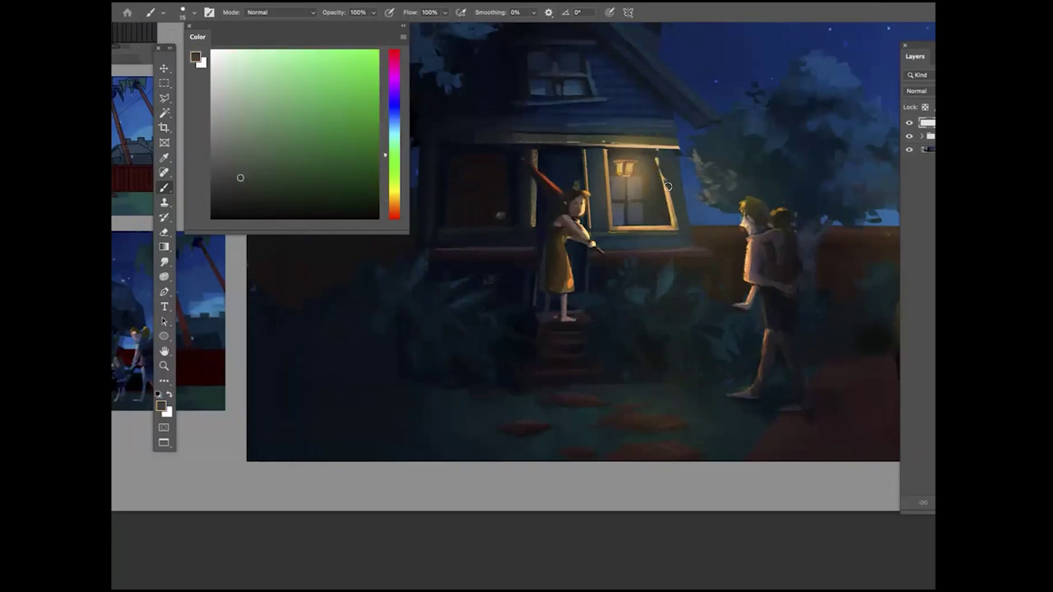
pyautogui.keyDown('alt'); pyautogui.click(652, 200); pyautogui.keyUp('alt')
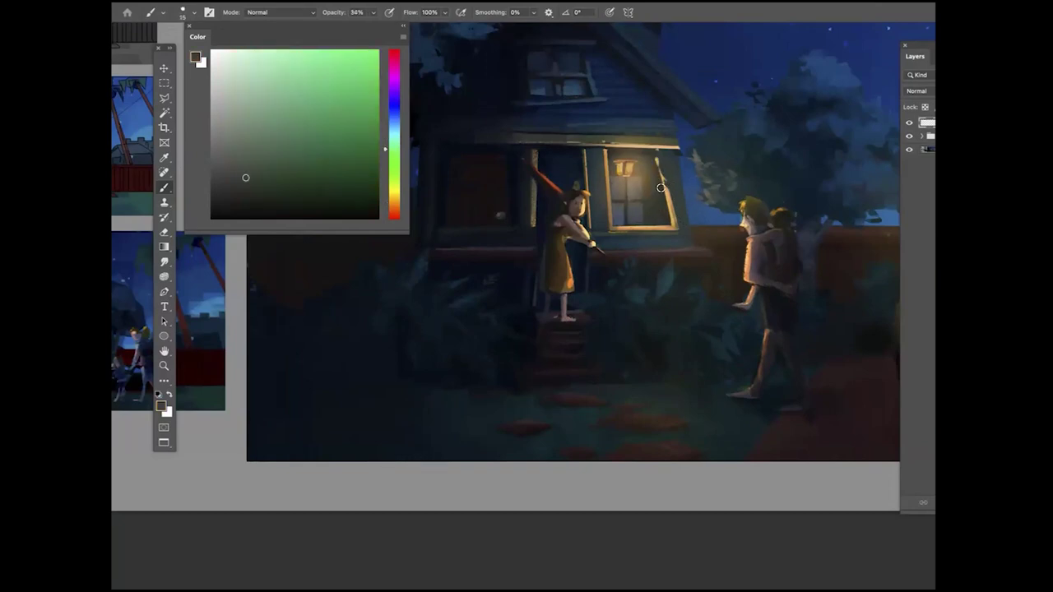
pyautogui.press('r')
pyautogui.press('b')
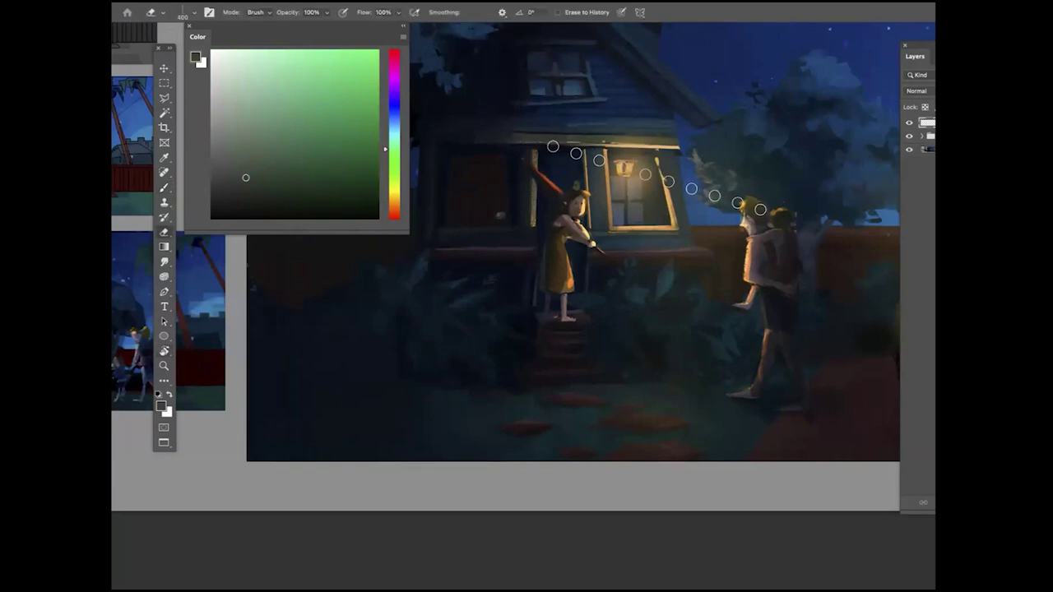
pyautogui.moveTo(665, 187); pyautogui.dragTo(671, 202)
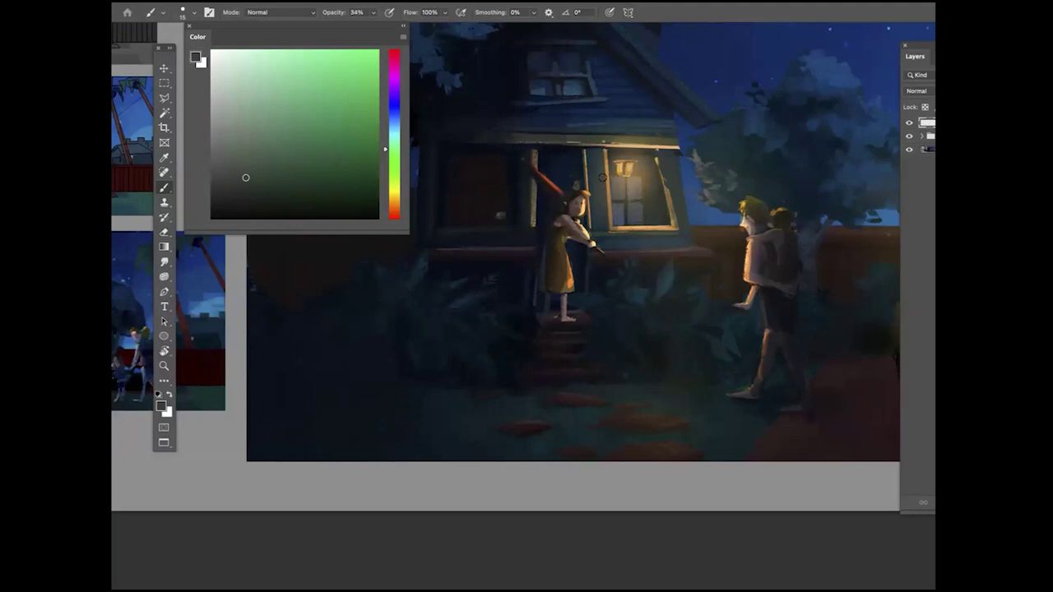
pyautogui.moveTo(604, 152); pyautogui.dragTo(607, 178)
pyautogui.moveTo(620, 141); pyautogui.dragTo(647, 147)
# Sample the lantern's orange, enlarge the brush to size 35, and touch light onto the window's lower frame
pyautogui.keyDown('alt'); pyautogui.click(630, 166); pyautogui.keyUp('alt')
pyautogui.press(']')
pyautogui.press(']')
pyautogui.press(']')
pyautogui.press(']')
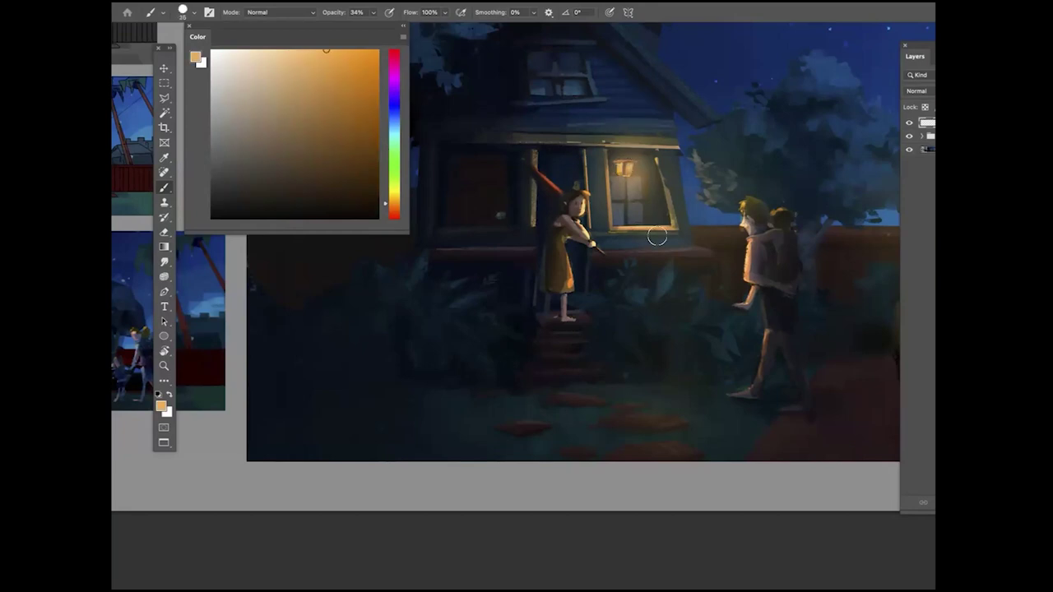
pyautogui.click(642, 227)
# Add a new layer, set the brush opacity to 100%, and paint the porch lantern as a solid shape in lighter orange
pyautogui.hotkey('ctrl', 'shift', 'alt', 'n')
pyautogui.press('0')
pyautogui.moveTo(624, 166); pyautogui.dragTo(623, 170)
pyautogui.click(307, 51)
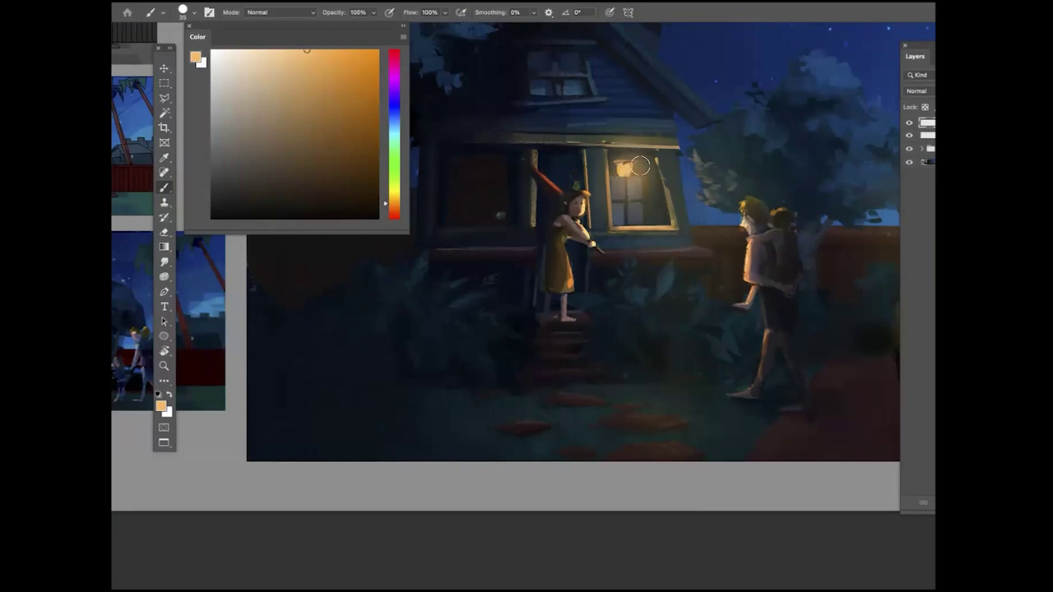
# Add a new layer above the painted lantern and set its blend mode to Linear Dodge
pyautogui.press('alt+shift+super+n')
pyautogui.click(907, 91)
pyautogui.click(927, 214)
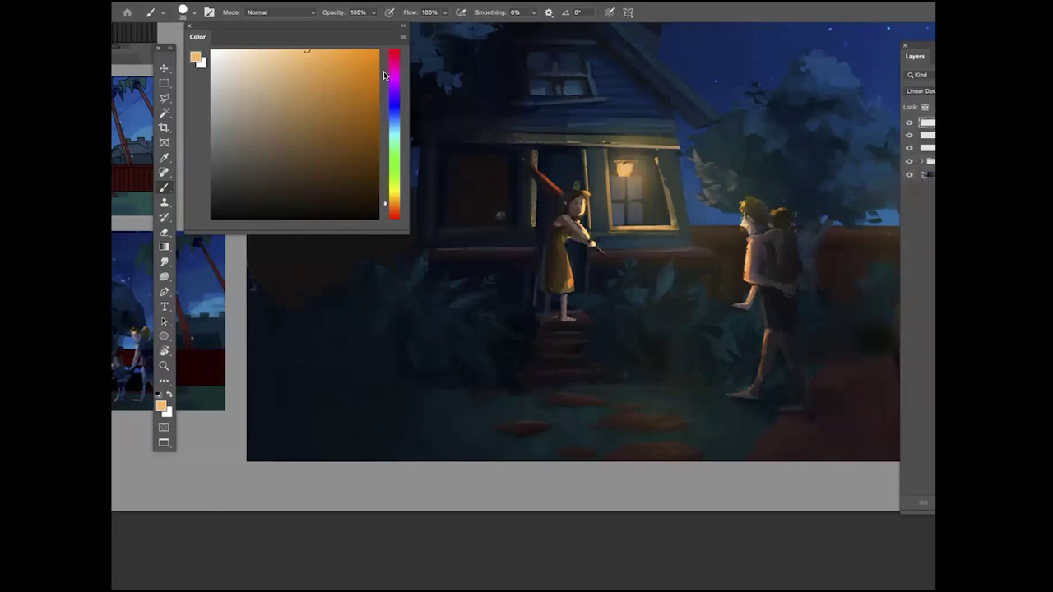
# Switch to a soft round brush preset, resize it to 175, and try a faint glow over the porch lantern
pyautogui.click(933, 56)
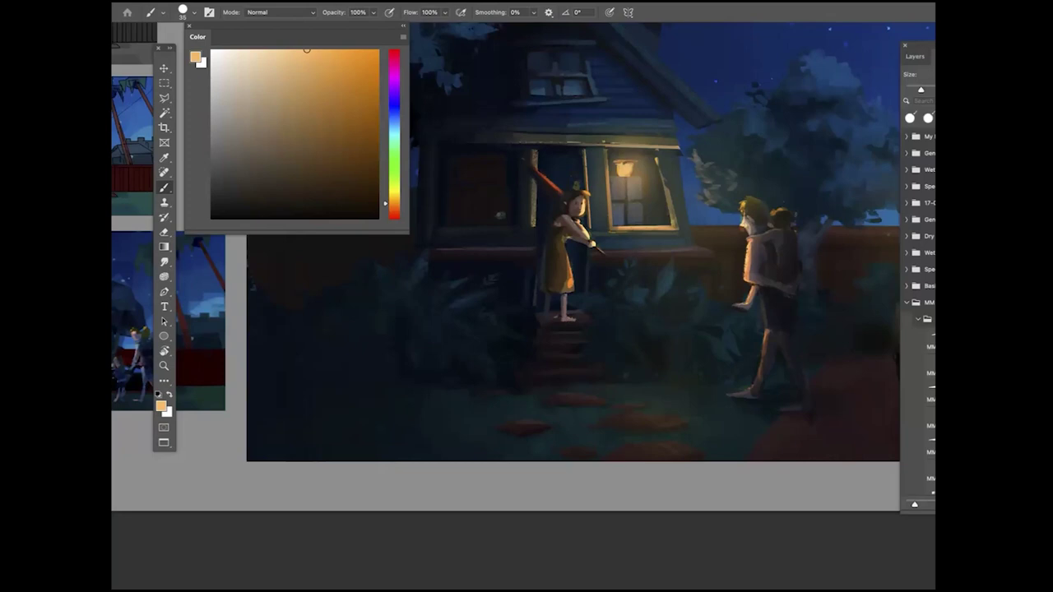
pyautogui.click(934, 55)
pyautogui.click(918, 184)
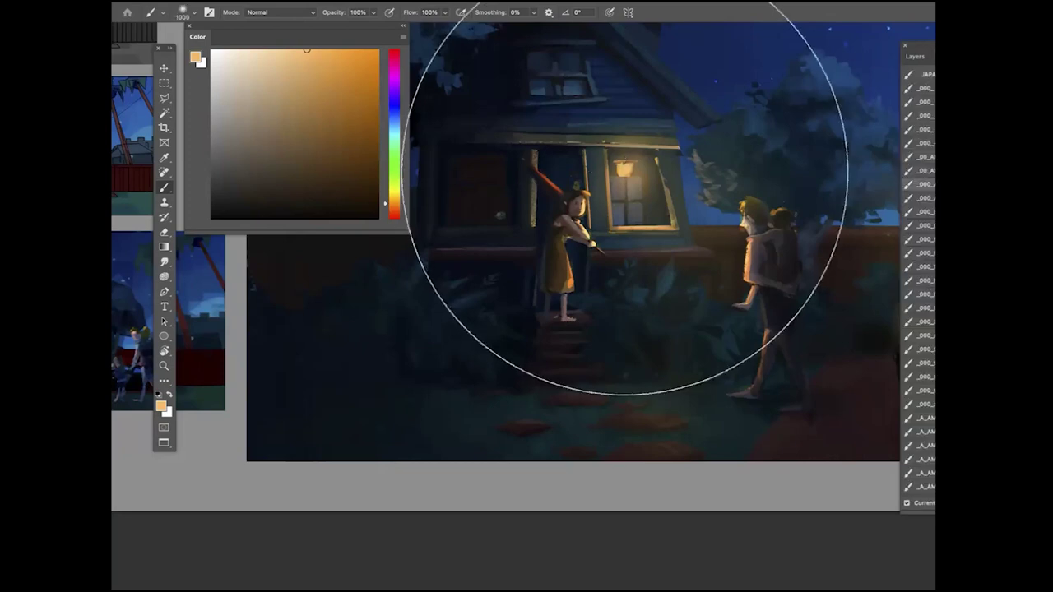
pyautogui.press('[')
pyautogui.press('[')
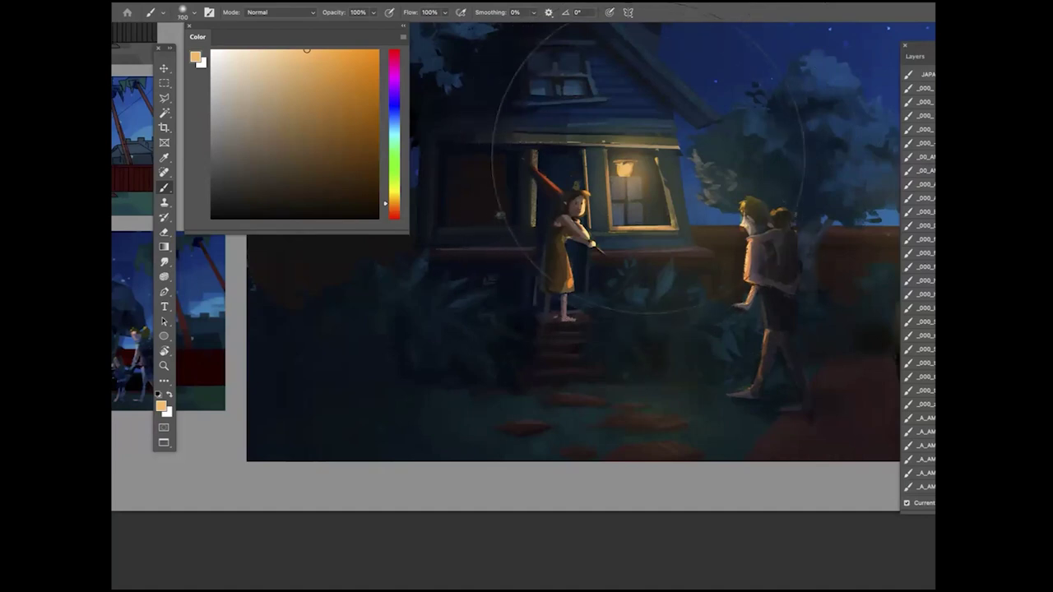
pyautogui.press('[')
pyautogui.press('[')
pyautogui.press('[')
pyautogui.press('[')
pyautogui.press('[')
pyautogui.press('[')
pyautogui.press('[')
pyautogui.press('[')
pyautogui.press('[')
pyautogui.press('[')
pyautogui.press('[')
pyautogui.press('[')
pyautogui.press('[')
pyautogui.press('[')
pyautogui.press('[')
pyautogui.press('[')
pyautogui.press('[')
pyautogui.press('[')
pyautogui.press('[')
pyautogui.press('[')
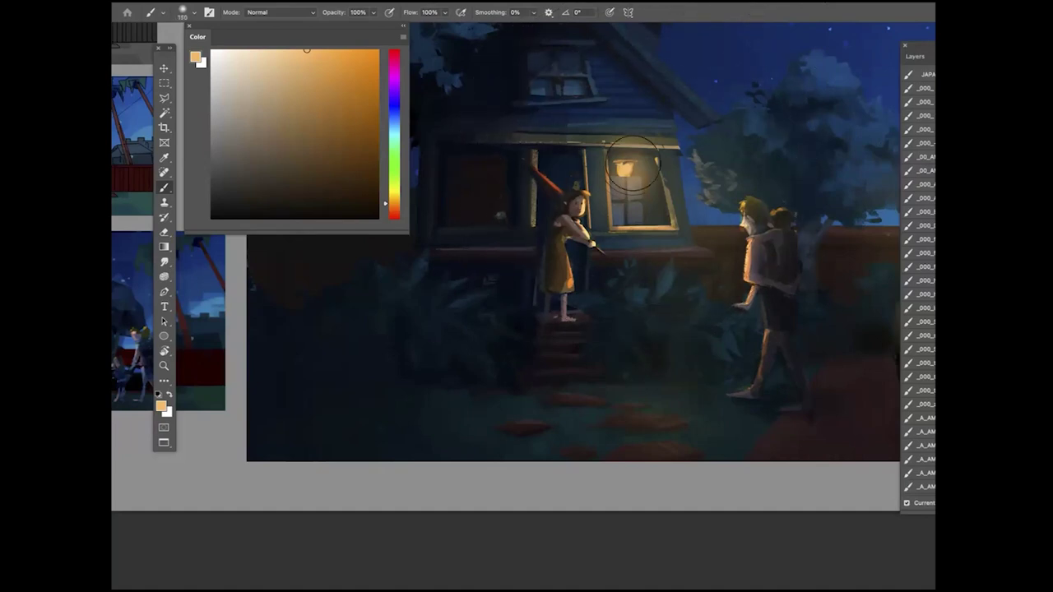
pyautogui.press(']')
pyautogui.press(']')
pyautogui.press(']')
pyautogui.press(']')
pyautogui.press(']')
pyautogui.press(']')
pyautogui.moveTo(623, 170); pyautogui.dragTo(620, 170)
pyautogui.press(']')
pyautogui.press(']')
pyautogui.press(']')
pyautogui.press(']')
pyautogui.press(']')
pyautogui.press(']')
# Bring the Layers panel back into view in place of the brush preset list
pyautogui.click(909, 46)
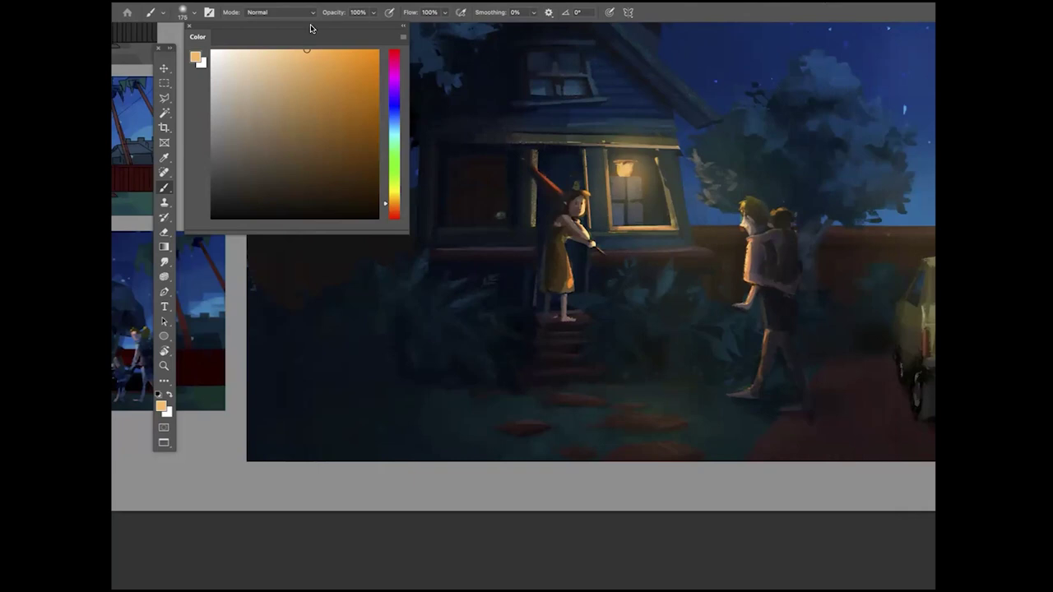
pyautogui.click(421, 2)
pyautogui.moveTo(488, 3)
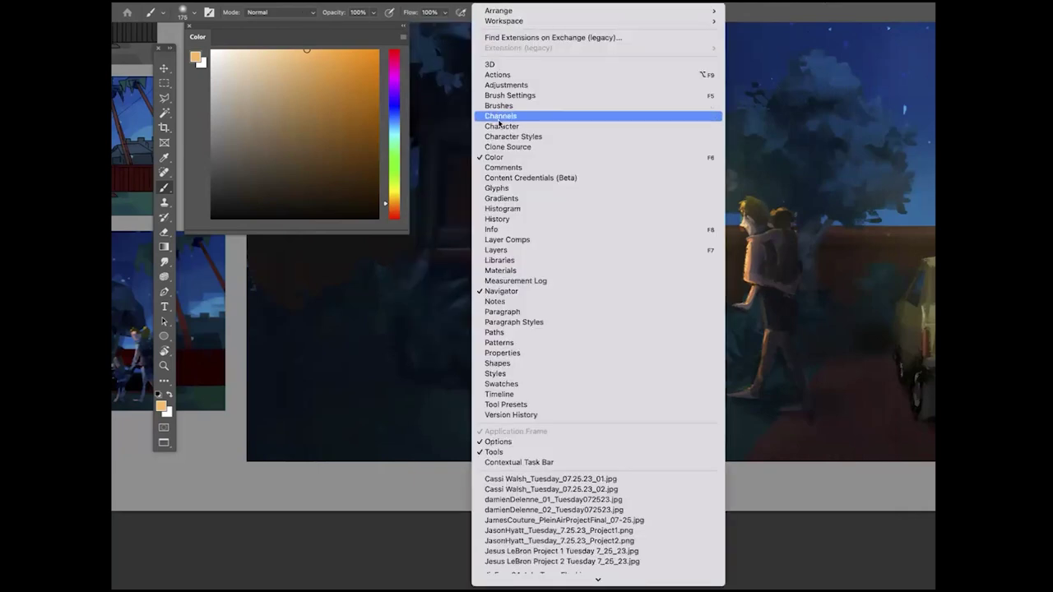
pyautogui.click(500, 251)
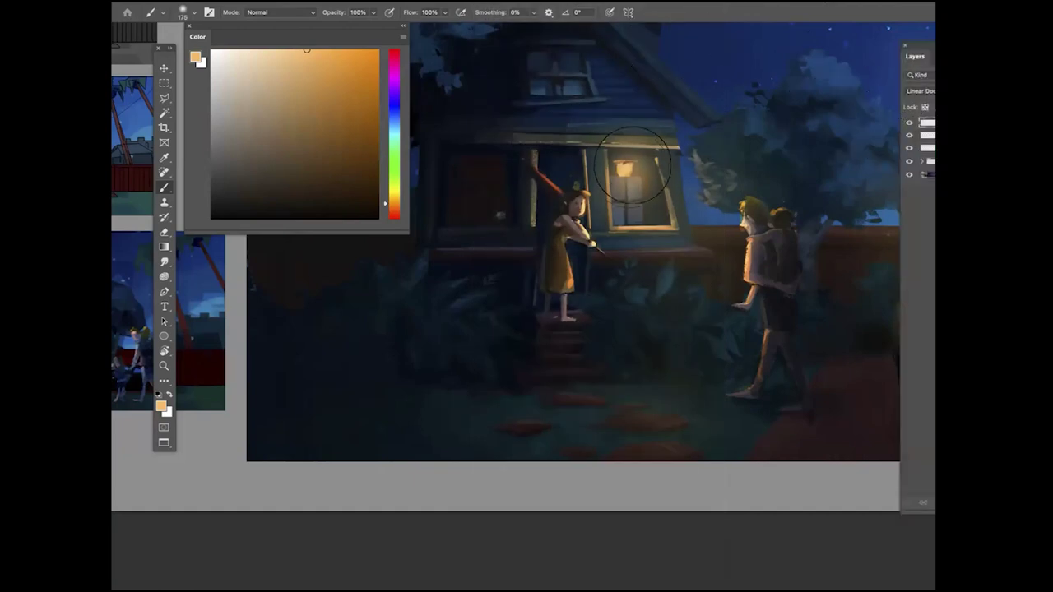
# Try a fully saturated orange glow around the lantern and over the window, and delete the glow layer
pyautogui.click(378, 51)
pyautogui.moveTo(631, 162); pyautogui.dragTo(629, 197)
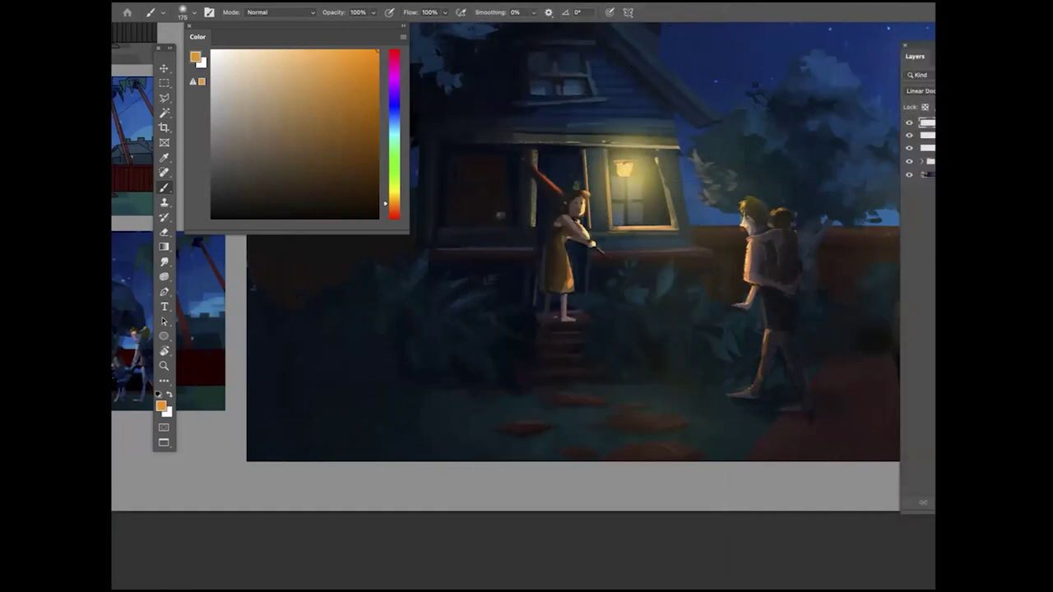
pyautogui.press('super+minus')
pyautogui.press('super+minus')
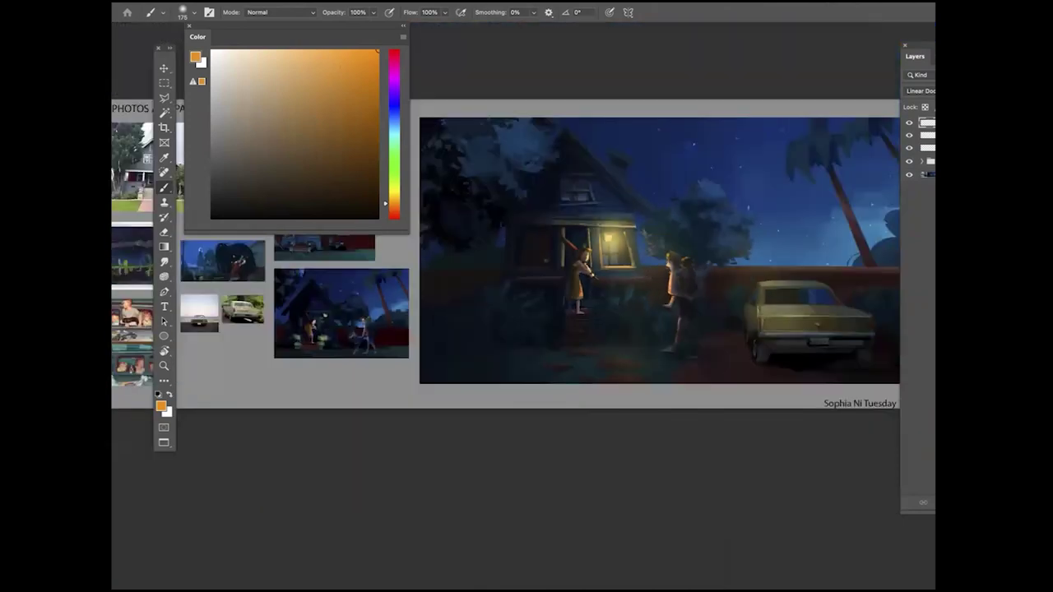
pyautogui.press('Delete')
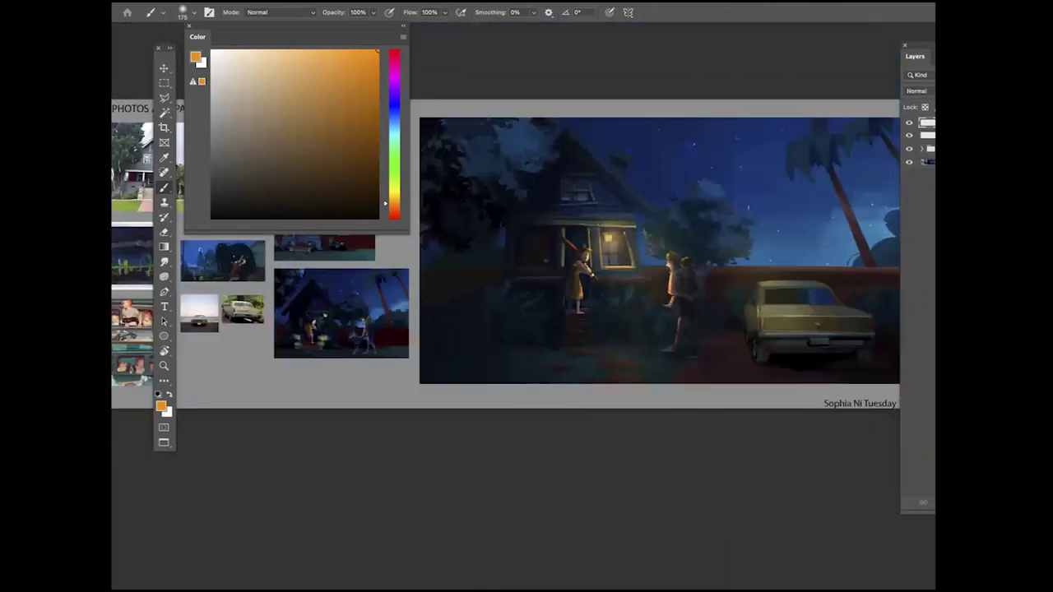
# Set a new layer to Linear Dodge and paint a softer glow around the lantern in slightly darker orange
pyautogui.click(916, 90)
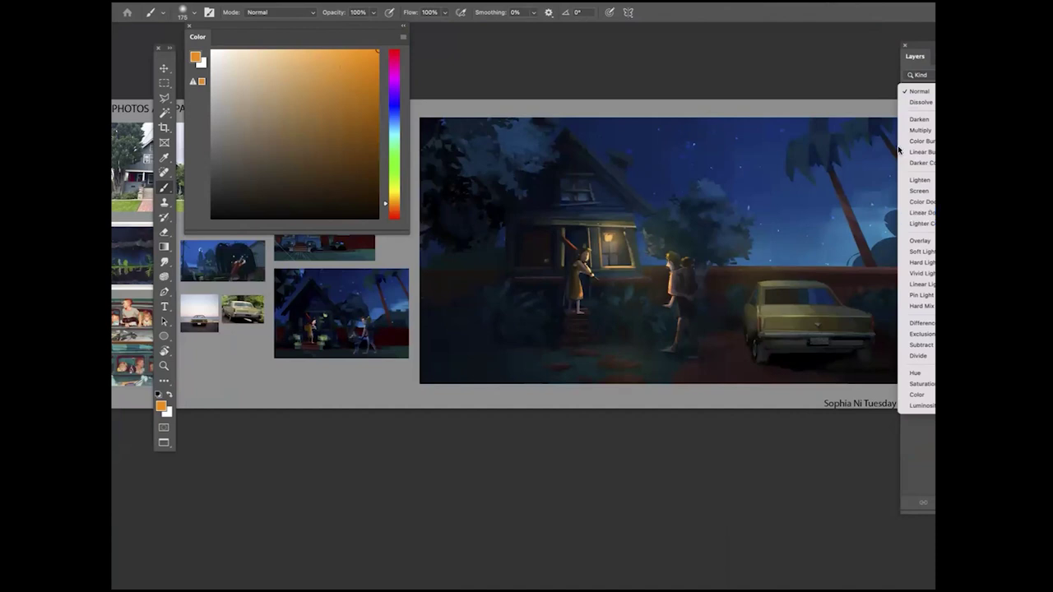
pyautogui.click(930, 212)
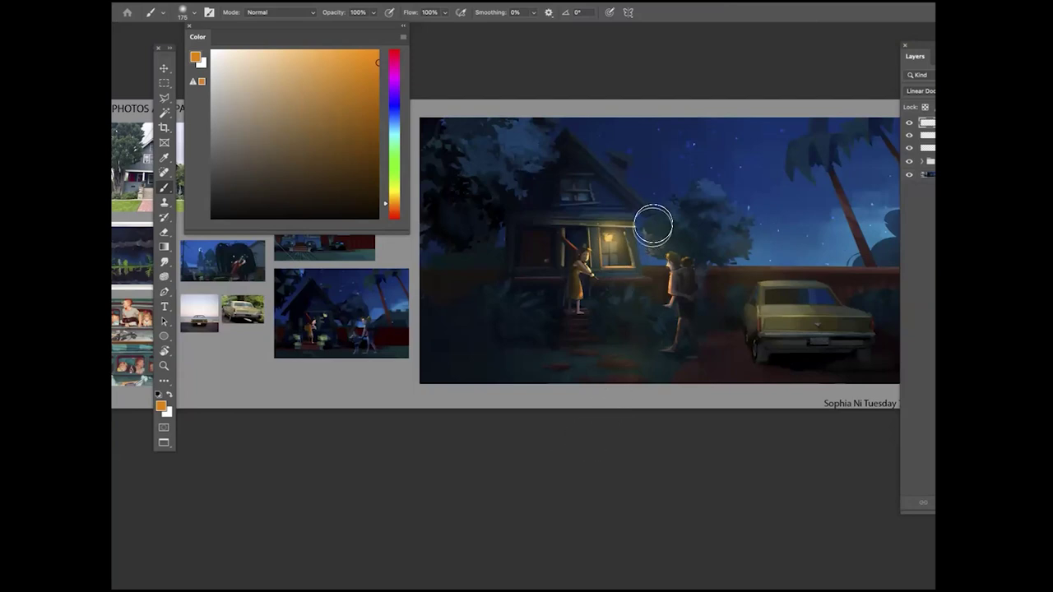
pyautogui.press('super+minus')
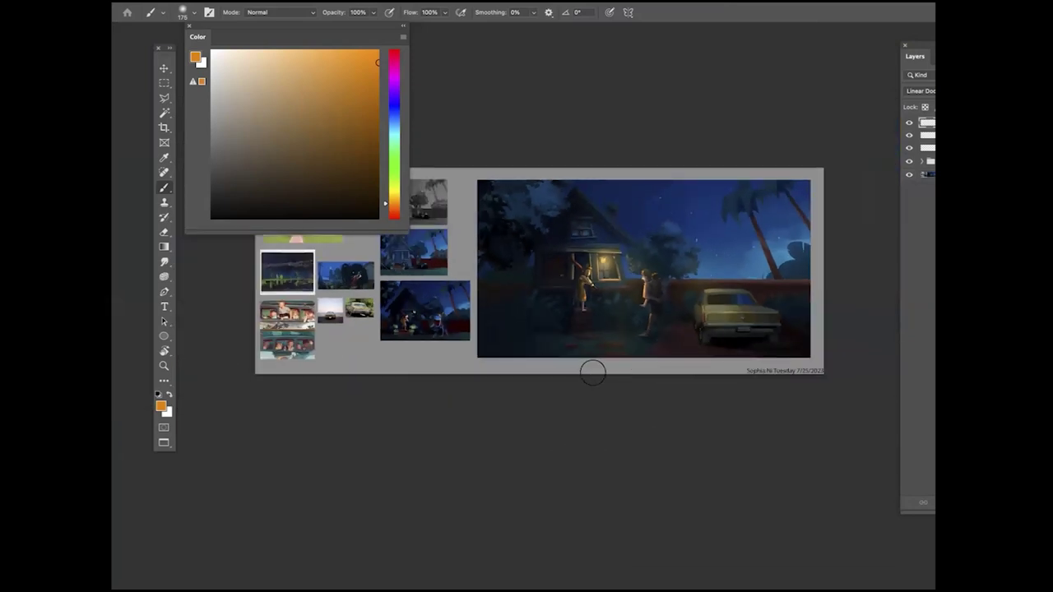
# Add a new normal layer, reduce the soft brush to size 40, and try an orange touch on the bush below the window
pyautogui.scroll(3, 589, 370)
pyautogui.press('alt+shift+super+n')
pyautogui.press('[')
pyautogui.press('[')
pyautogui.press('[')
pyautogui.press('[')
pyautogui.press('[')
pyautogui.press('[')
pyautogui.press('[')
pyautogui.press('[')
pyautogui.press('[')
pyautogui.press('[')
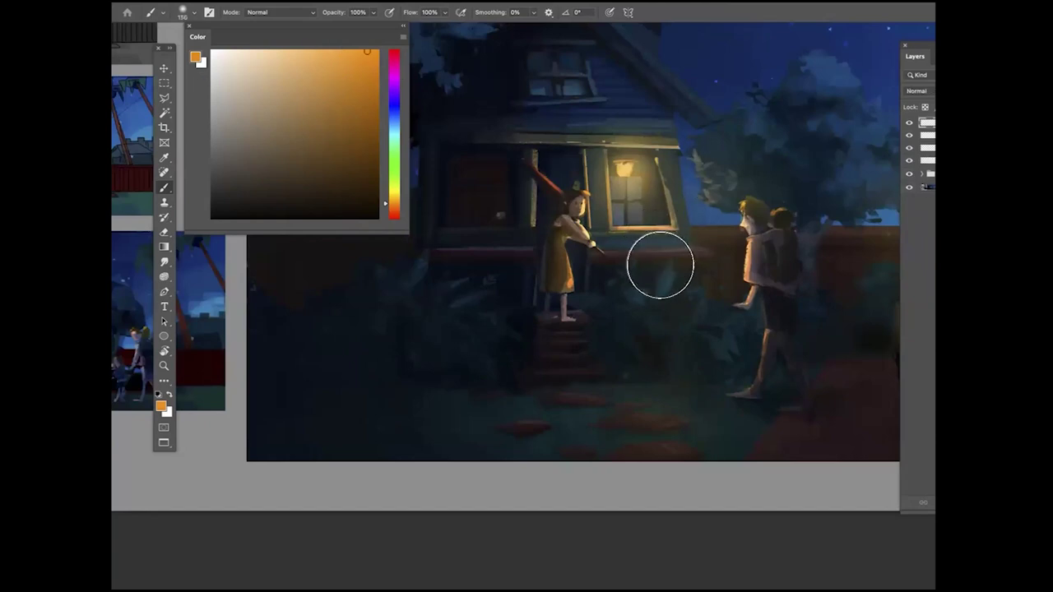
pyautogui.press('[')
pyautogui.press('[')
pyautogui.press('[')
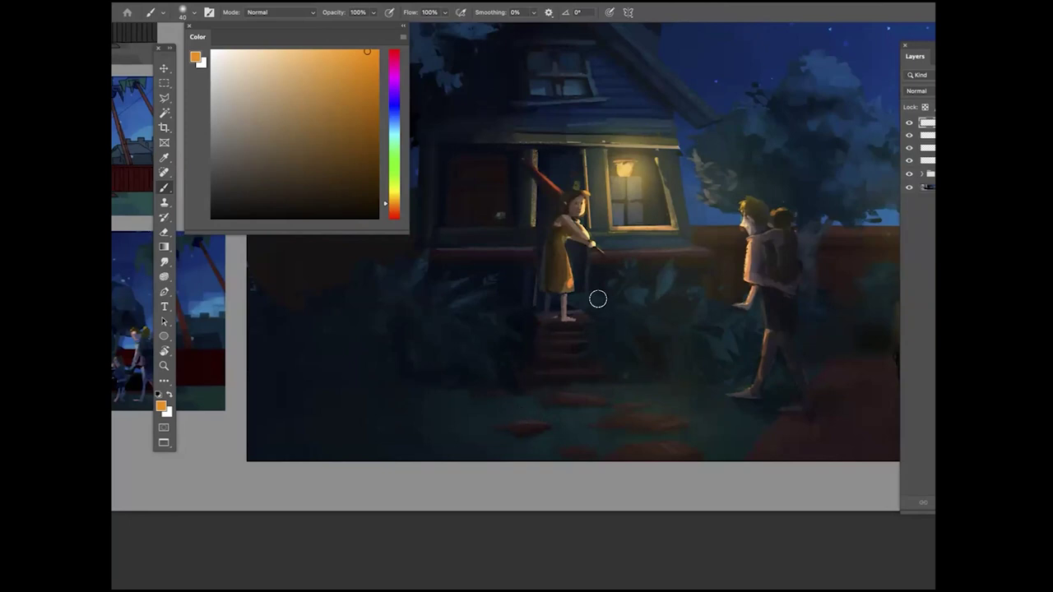
pyautogui.click(666, 274)
pyautogui.press('super+z')
# Switch to an elongated hard-edged brush preset and sample warm orange tones from the window frame and lantern
pyautogui.click(934, 57)
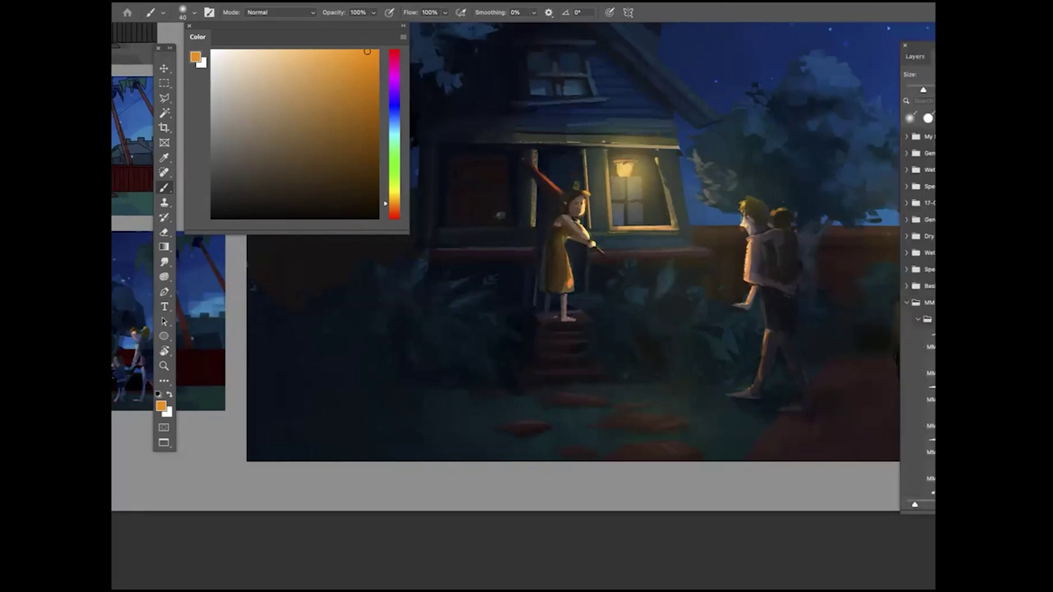
pyautogui.click(934, 57)
pyautogui.click(919, 212)
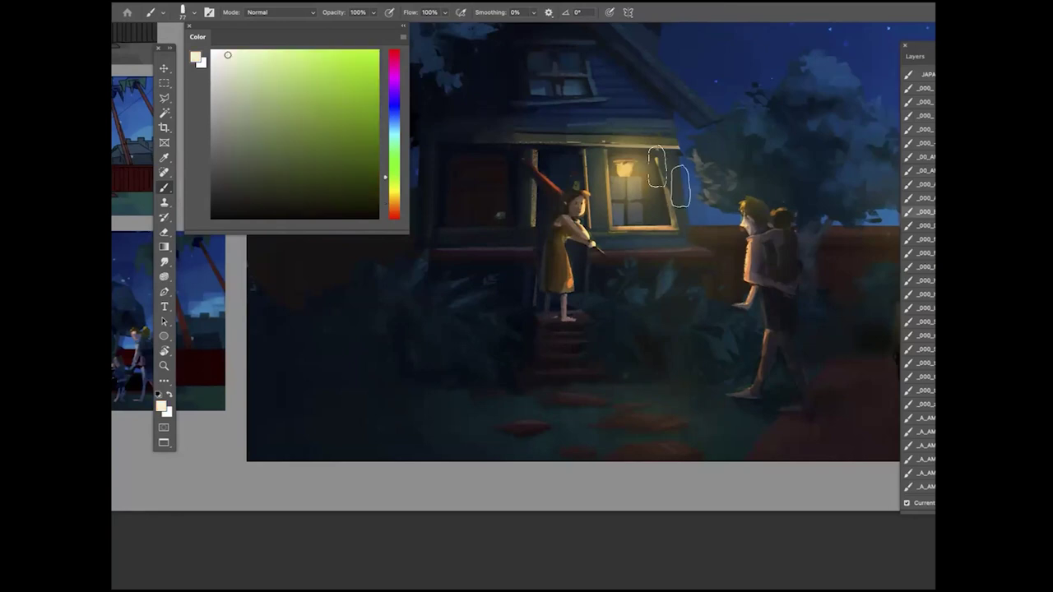
pyautogui.keyDown('alt'); pyautogui.click(661, 228); pyautogui.keyUp('alt')
pyautogui.press('[')
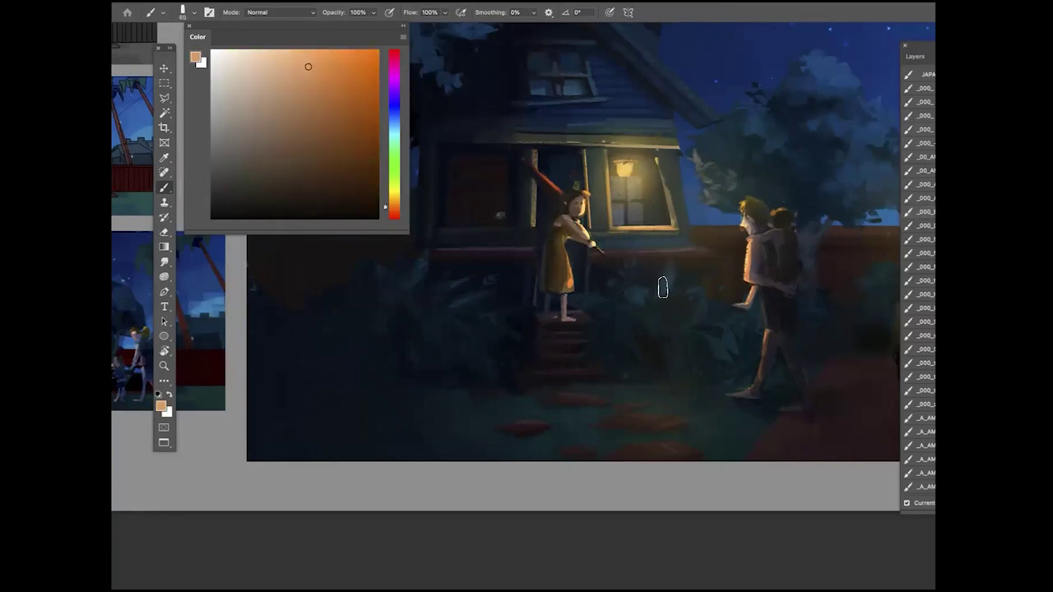
pyautogui.keyDown('alt'); pyautogui.click(667, 271); pyautogui.keyUp('alt')
pyautogui.keyDown('alt'); pyautogui.click(627, 163); pyautogui.keyUp('alt')
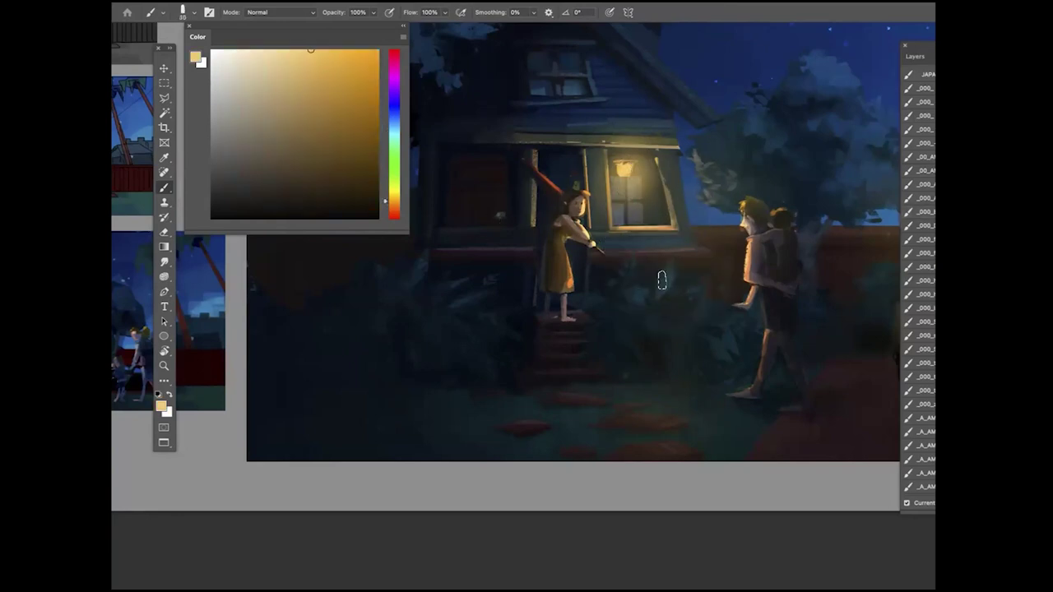
pyautogui.keyDown('alt'); pyautogui.click(658, 282); pyautogui.keyUp('alt')
# Reduce the brush to size 7 and paint orange highlights on a leaf below the window and beside the girl's feet
pyautogui.press('[')
pyautogui.press('[')
pyautogui.press('[')
pyautogui.press('[')
pyautogui.press('[')
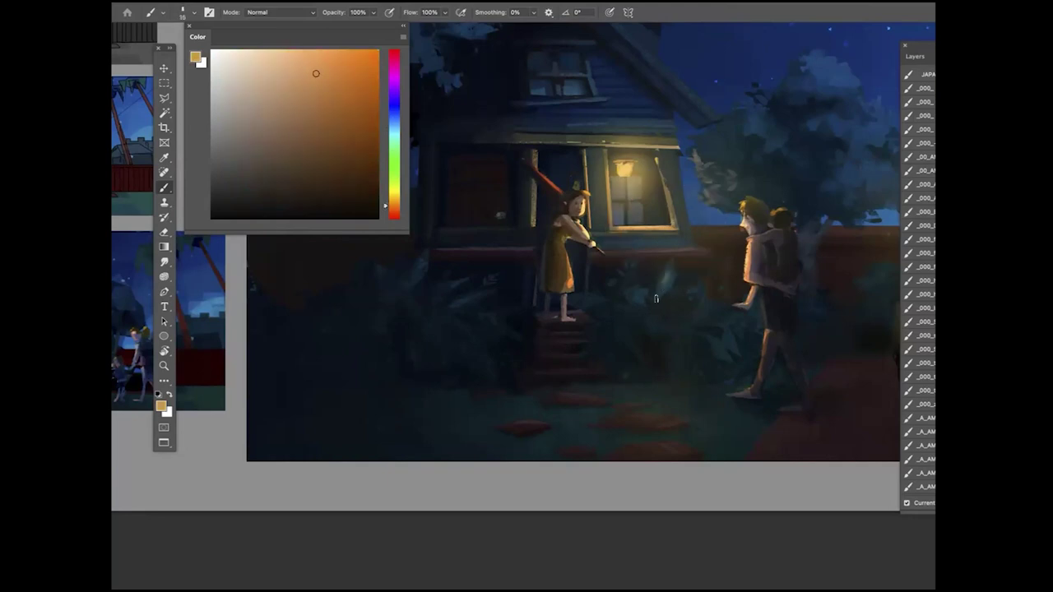
pyautogui.press('[')
pyautogui.press('[')
pyautogui.press('[')
pyautogui.moveTo(656, 297)
pyautogui.mouseDown()
pyautogui.moveTo(667, 271)
pyautogui.moveTo(664, 280)
pyautogui.mouseUp()
pyautogui.moveTo(579, 311); pyautogui.dragTo(574, 312)
pyautogui.press('super+minus')
pyautogui.press('super+minus')
pyautogui.press('super+minus')
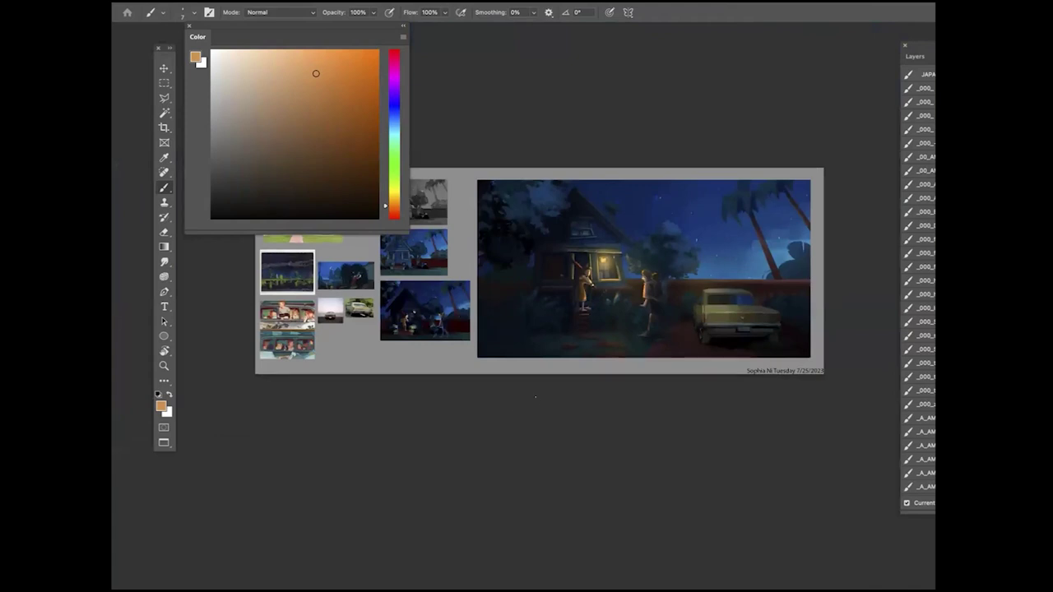
# Enlarge the brush and sample the dark brown along the parked car's side nearest the figures
pyautogui.scroll(3, 592, 306)
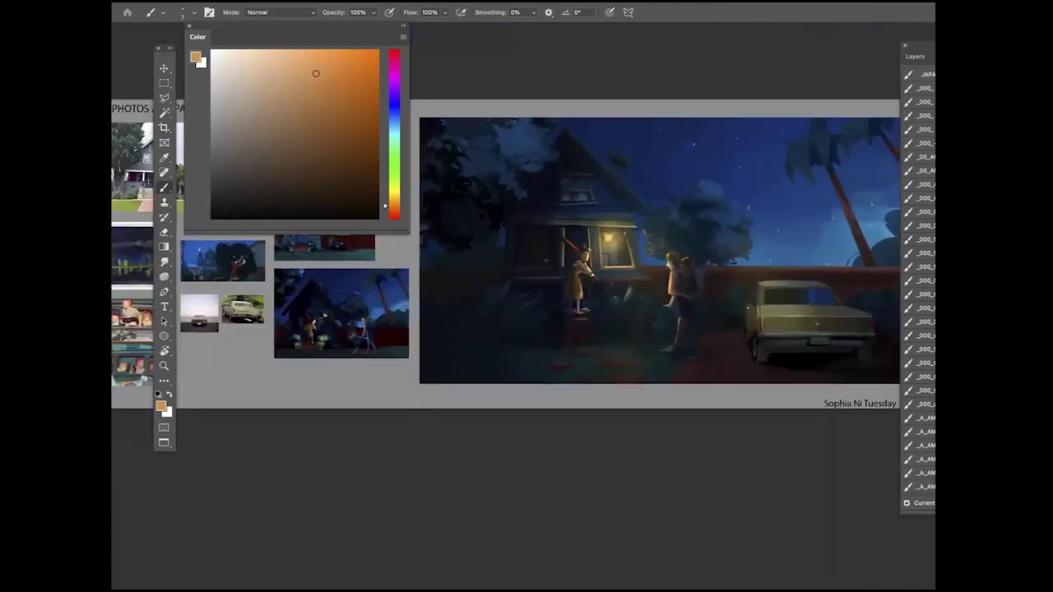
pyautogui.press(']')
pyautogui.press(']')
pyautogui.press(']')
pyautogui.click(283, 89)
pyautogui.press(']')
pyautogui.keyDown('alt'); pyautogui.click(747, 334); pyautogui.keyUp('alt')
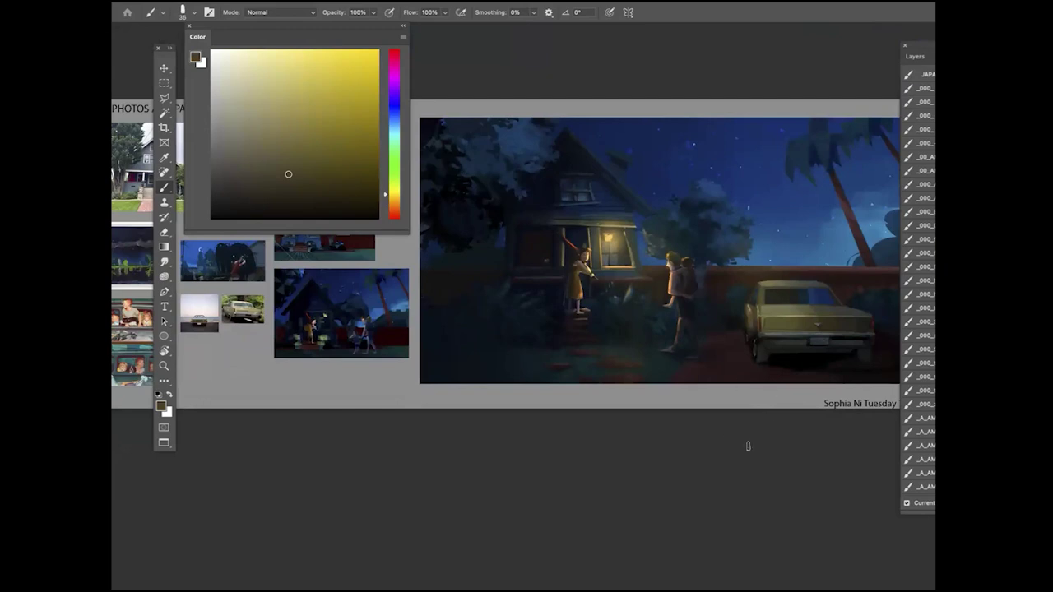
pyautogui.hotkey('ctrl', '-')
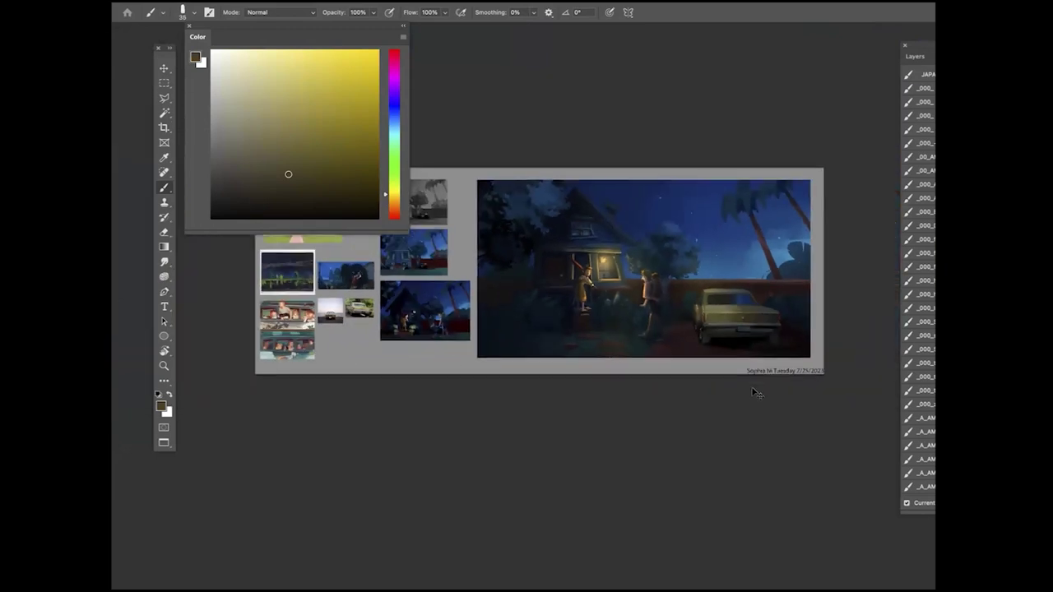
# Group the correction layers and compare the painting with the group hidden and shown
pyautogui.click(915, 56)
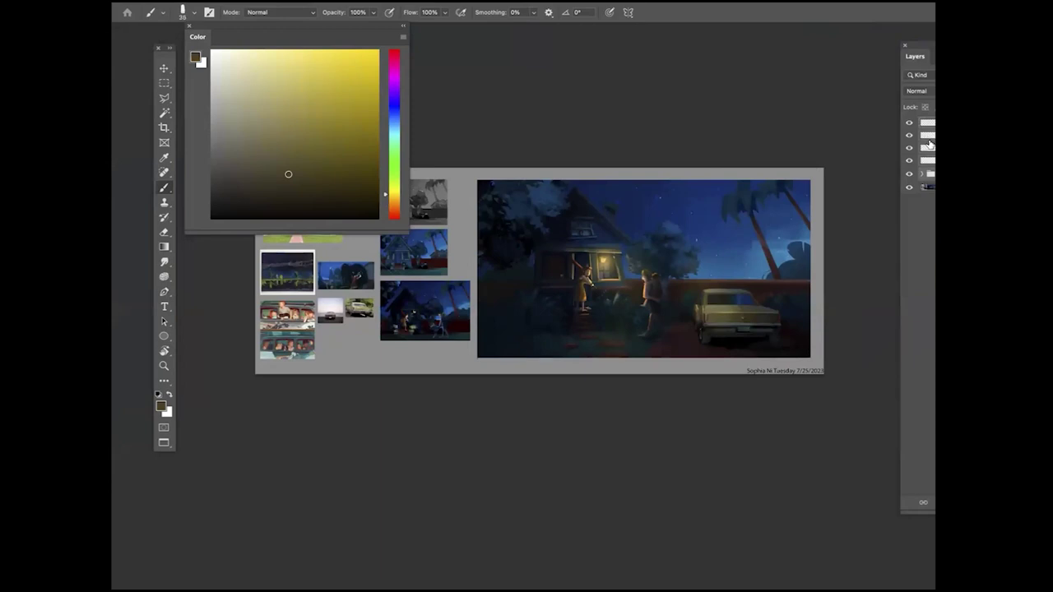
pyautogui.click(921, 122)
pyautogui.click(909, 124)
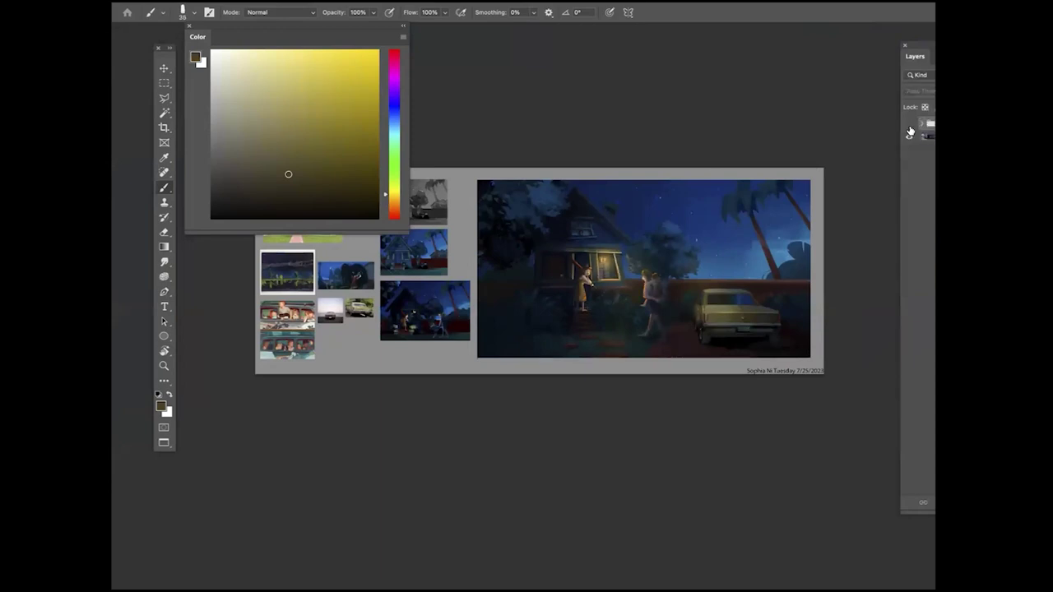
pyautogui.click(909, 123)
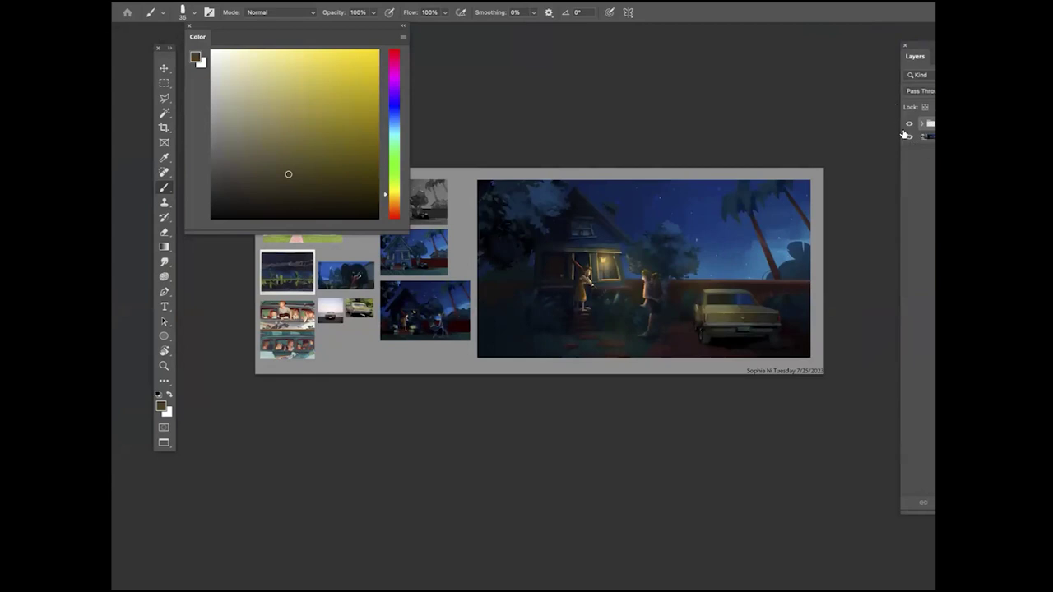
# Return from the full-screen view to the standard window and open the list of open documents
pyautogui.moveTo(275, 26); pyautogui.dragTo(230, 27)
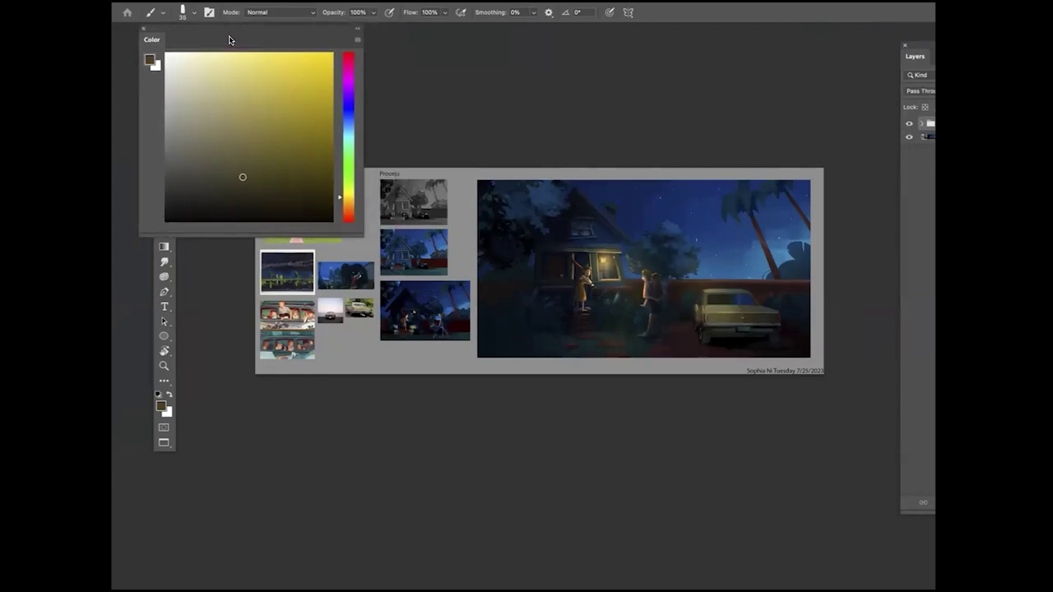
pyautogui.press('super+equal')
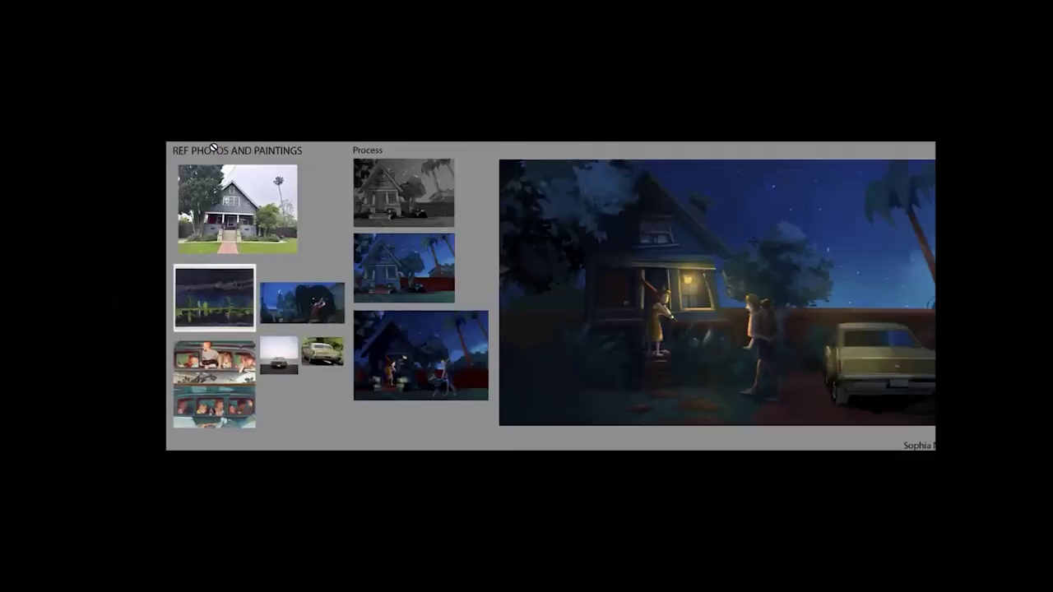
pyautogui.press('f')
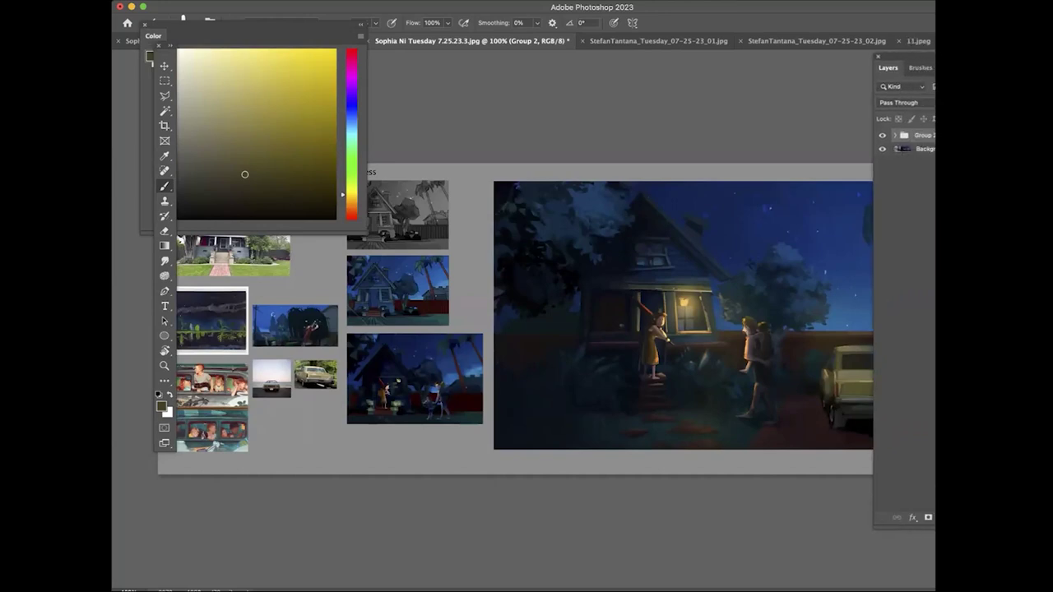
pyautogui.click(932, 41)
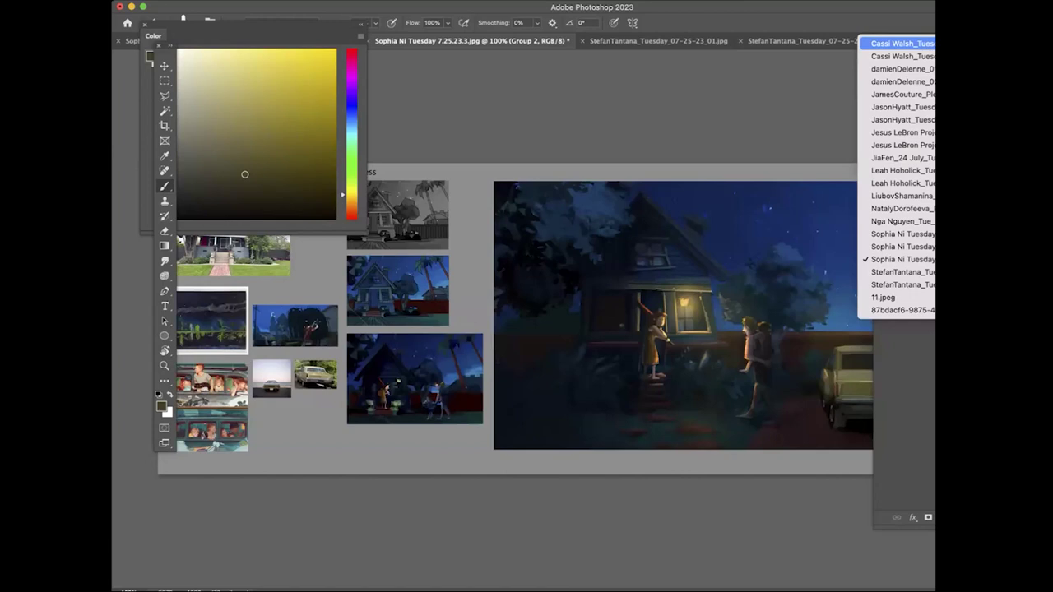